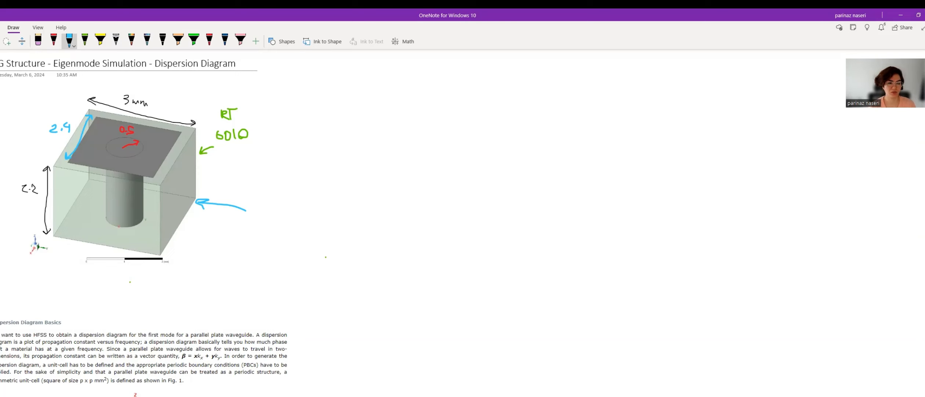
On the remote desktop, collapse the eigenmode2 project and create a new empty project.
{"action": "left_click", "coordinate": [73, 388]}
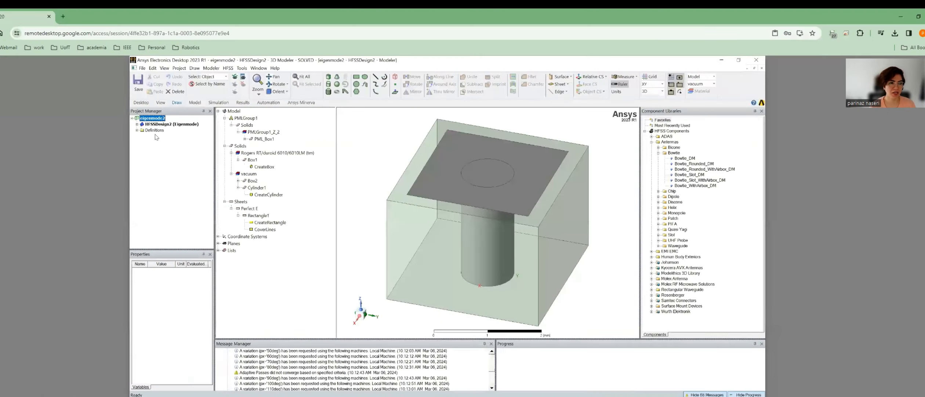
{"action": "left_click", "coordinate": [133, 119]}
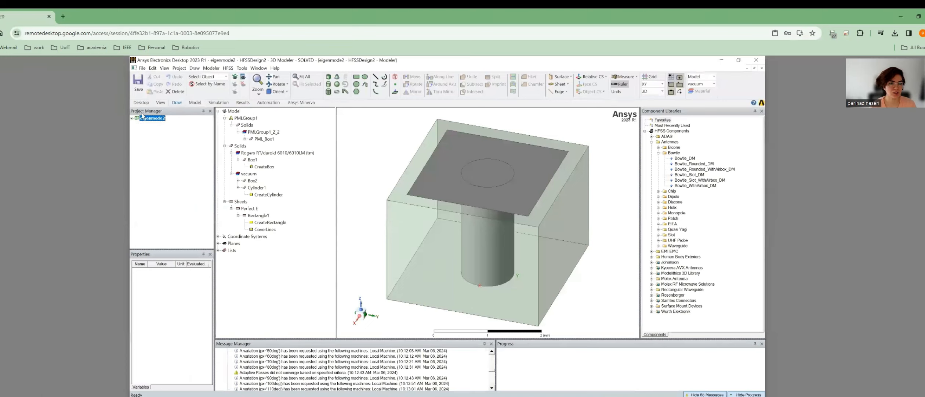
{"action": "left_click", "coordinate": [142, 68]}
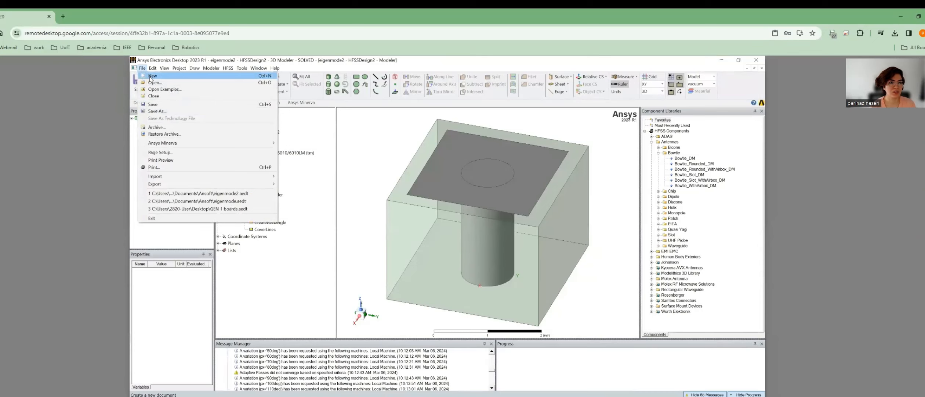
{"action": "left_click", "coordinate": [152, 76]}
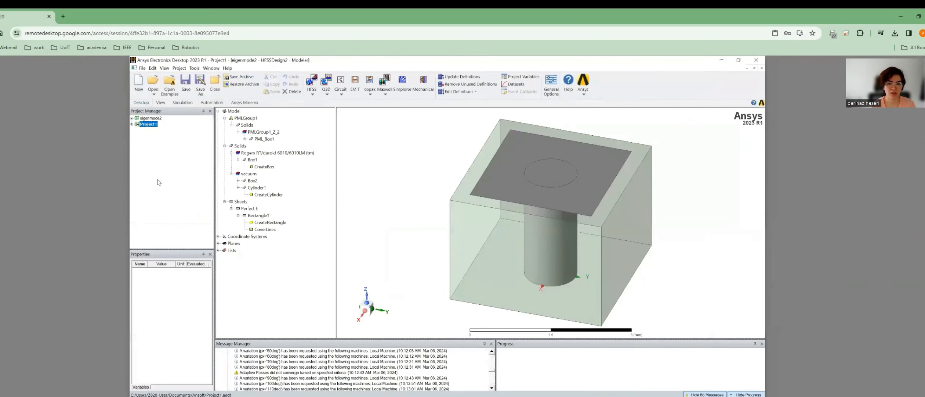
Insert an HFSS design into Project1.
{"action": "right_click", "coordinate": [144, 125]}
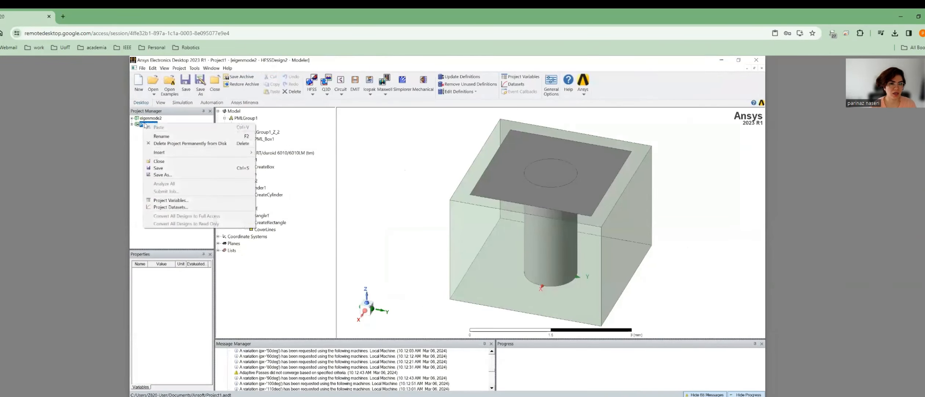
{"action": "mouse_move", "coordinate": [221, 152]}
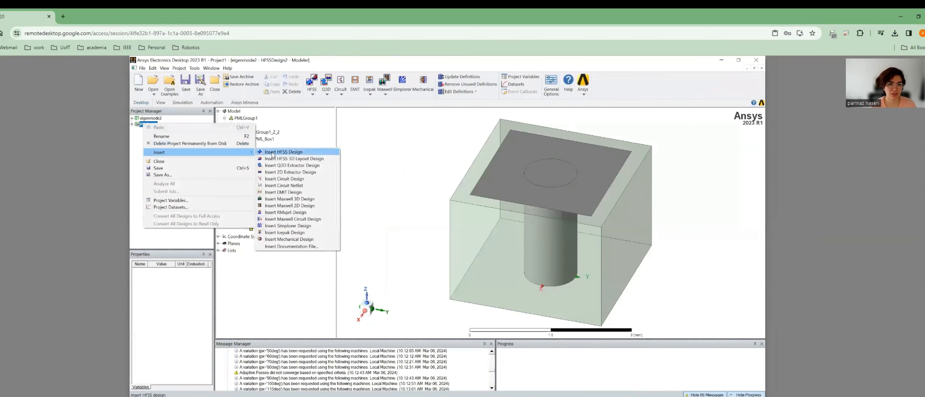
{"action": "left_click", "coordinate": [268, 152]}
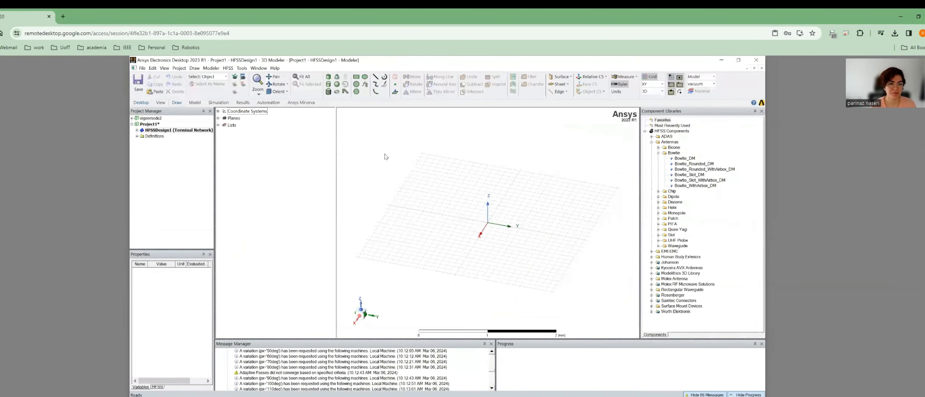
Sketch a rough box, Box1, in the viewport, then return to the OneNote reference diagram.
{"action": "left_click", "coordinate": [328, 78]}
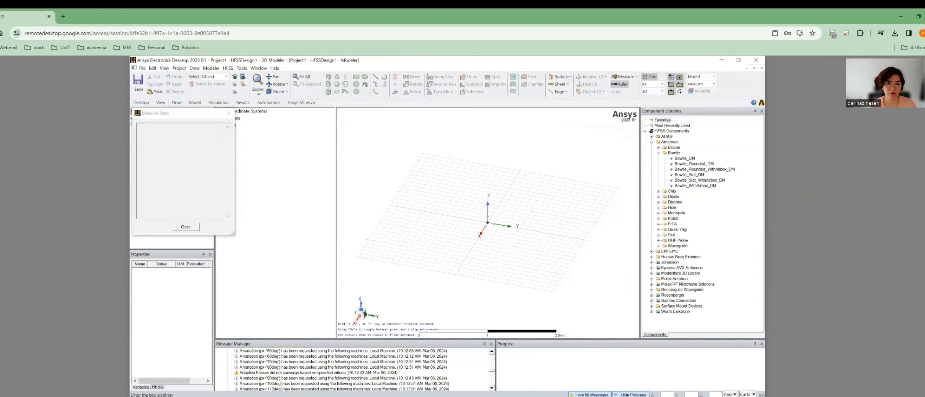
{"action": "left_click", "coordinate": [460, 198]}
{"action": "left_click", "coordinate": [527, 252]}
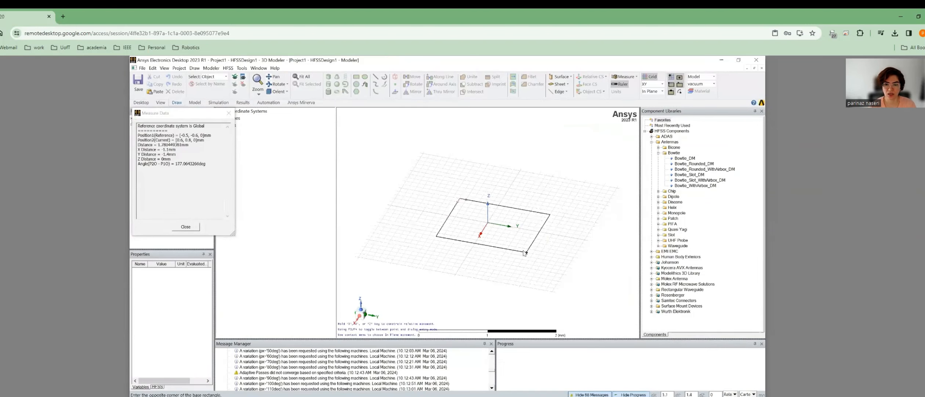
{"action": "left_click", "coordinate": [526, 225]}
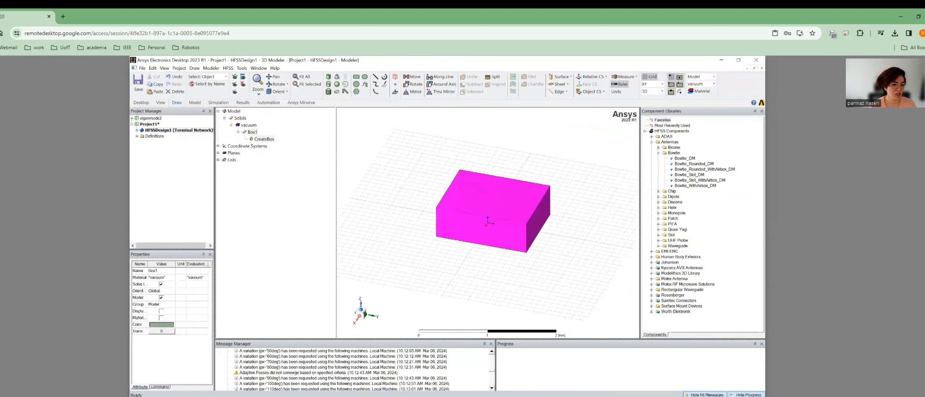
{"action": "key", "text": "alt+Tab"}
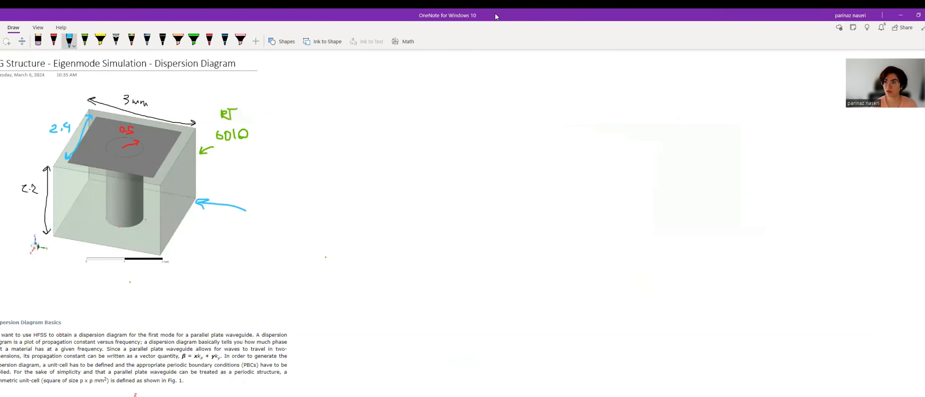
Snap OneNote to the left and the remote desktop to the right, with HFSS maximized.
{"action": "key", "text": "super+Left"}
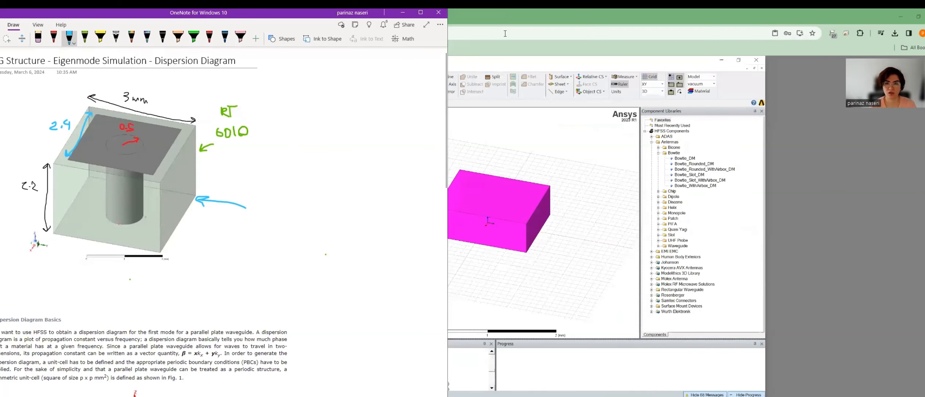
{"action": "left_click", "coordinate": [516, 21]}
{"action": "key", "text": "super+Right"}
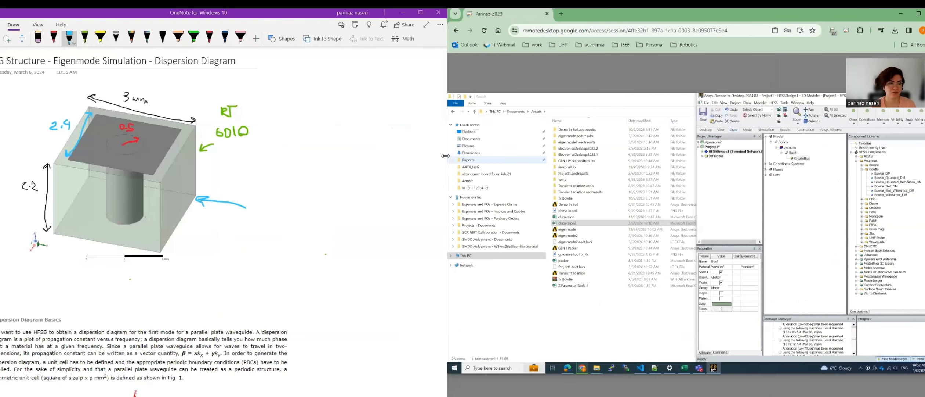
{"action": "left_click_drag", "start_coordinate": [445, 155], "coordinate": [264, 218]}
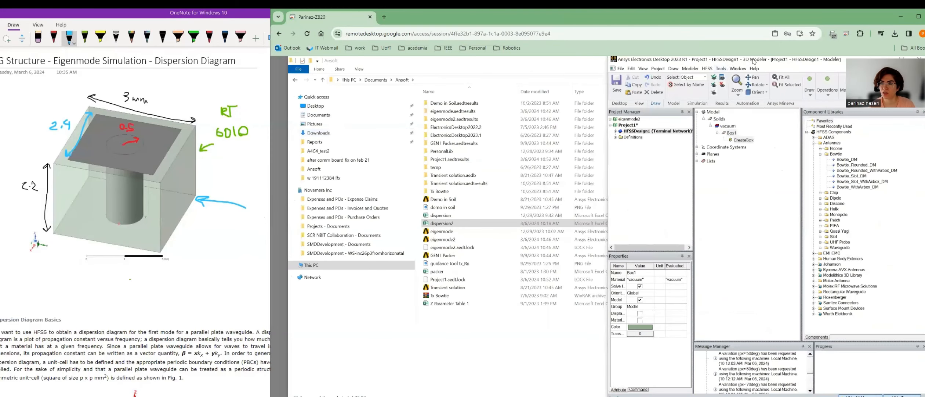
{"action": "left_click_drag", "start_coordinate": [755, 62], "coordinate": [591, 115]}
{"action": "left_click", "coordinate": [516, 105]}
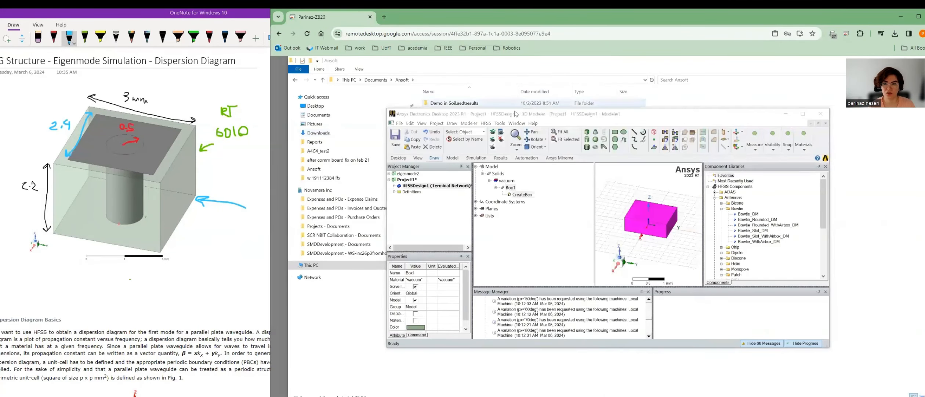
{"action": "left_click", "coordinate": [608, 395]}
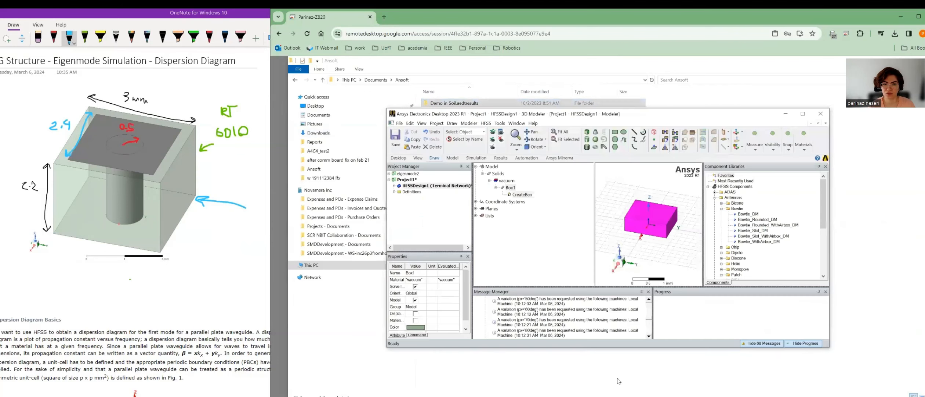
{"action": "double_click", "coordinate": [639, 114]}
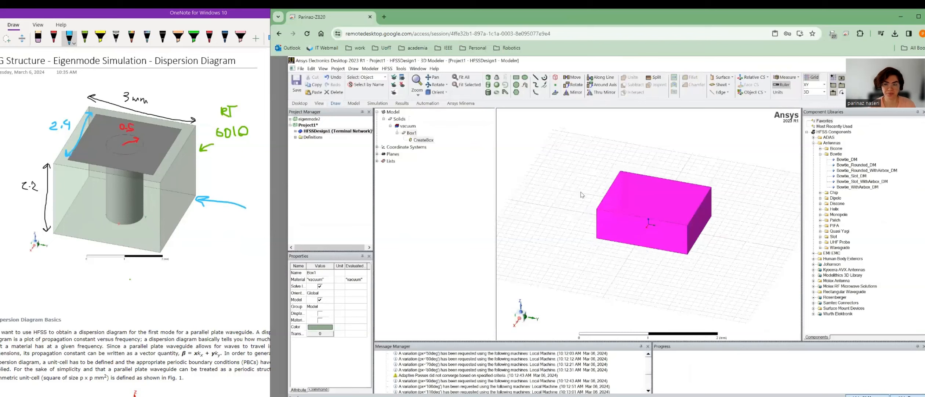
Edit Box1's creation parameters: 1.5mm position offsets and size 3 × 3 × 2.2.
{"action": "left_click", "coordinate": [422, 140]}
{"action": "double_click", "coordinate": [422, 140]}
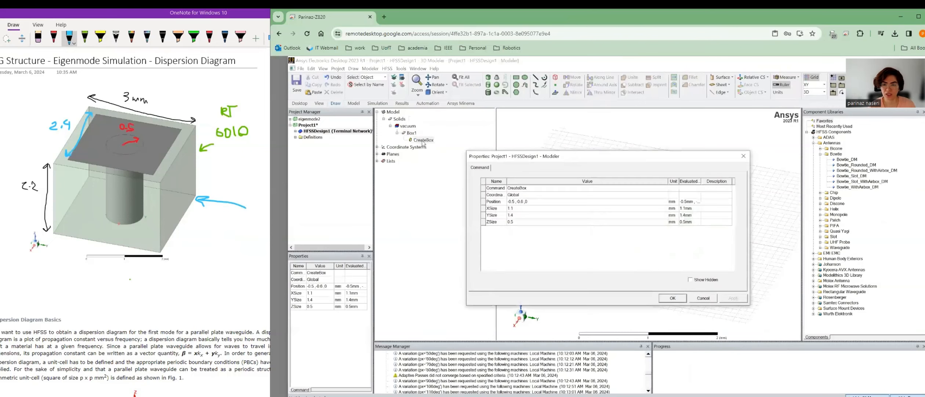
{"action": "left_click", "coordinate": [542, 201]}
{"action": "type", "text": "1"}
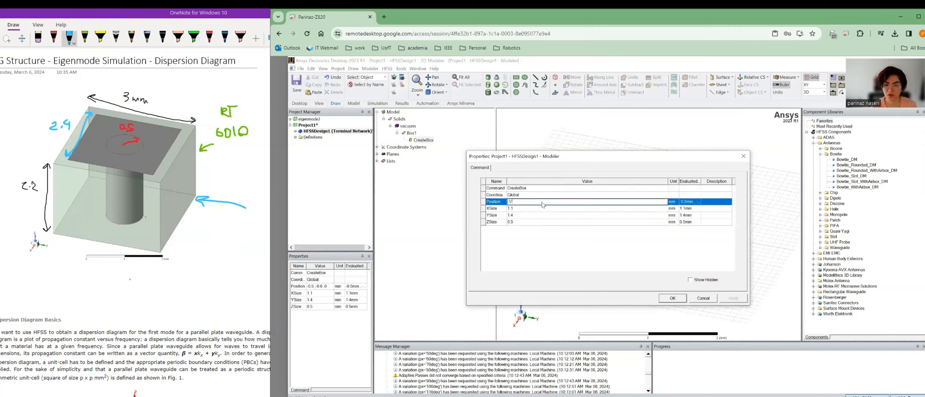
{"action": "type", "text": ".5mm,-1.5mm,2.2mm"}
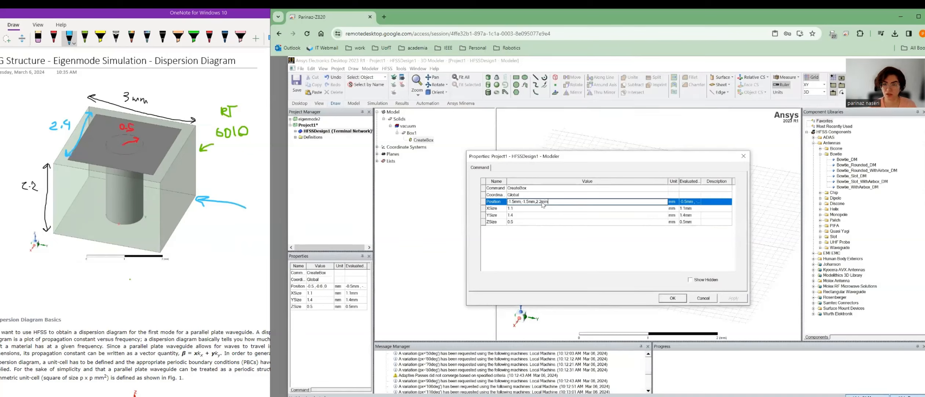
{"action": "left_click", "coordinate": [533, 209]}
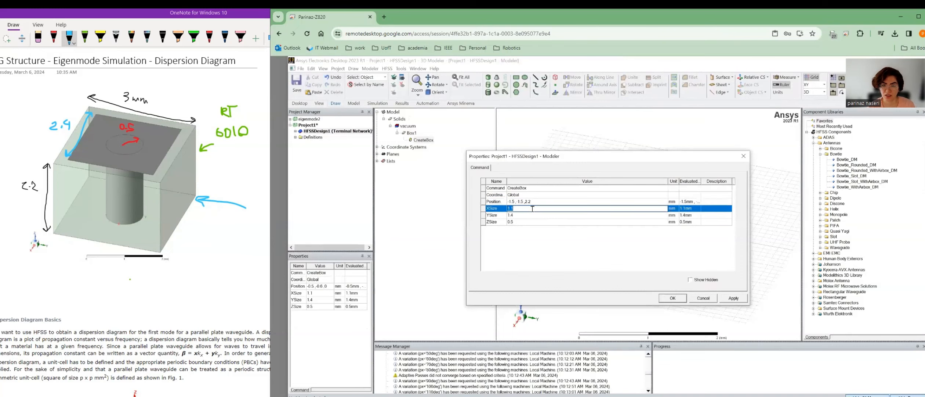
{"action": "type", "text": "3"}
{"action": "left_click", "coordinate": [524, 215]}
{"action": "type", "text": "3"}
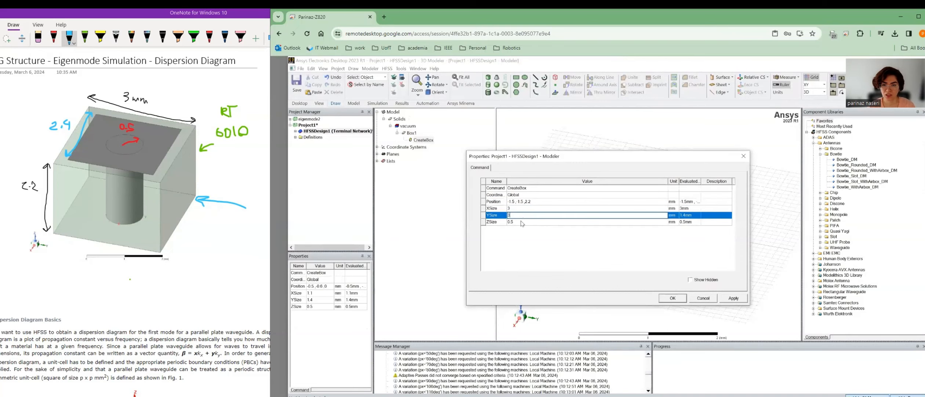
{"action": "left_click", "coordinate": [521, 222]}
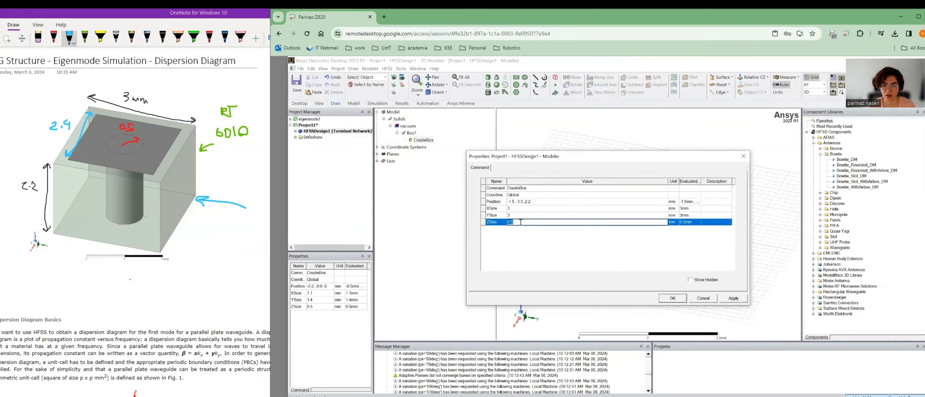
{"action": "type", "text": "2.2mm"}
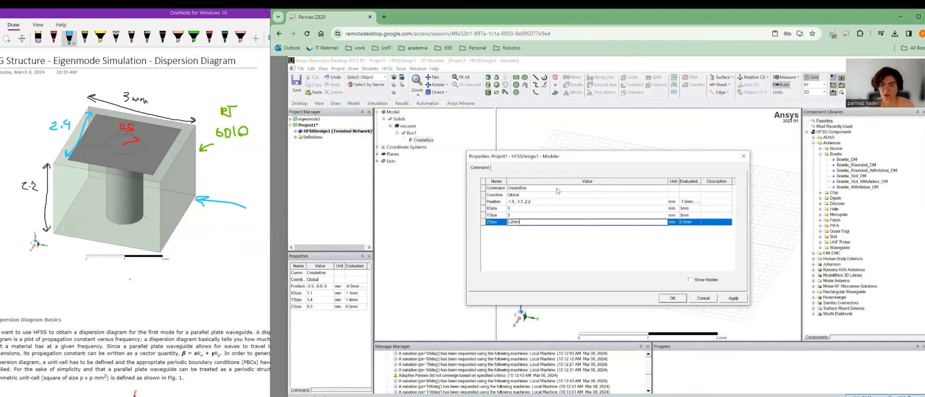
Set Box1's position z to 0 so it sits at -1.5, -1.5, 0, and fit the view.
{"action": "left_click", "coordinate": [542, 201]}
{"action": "double_click", "coordinate": [541, 201]}
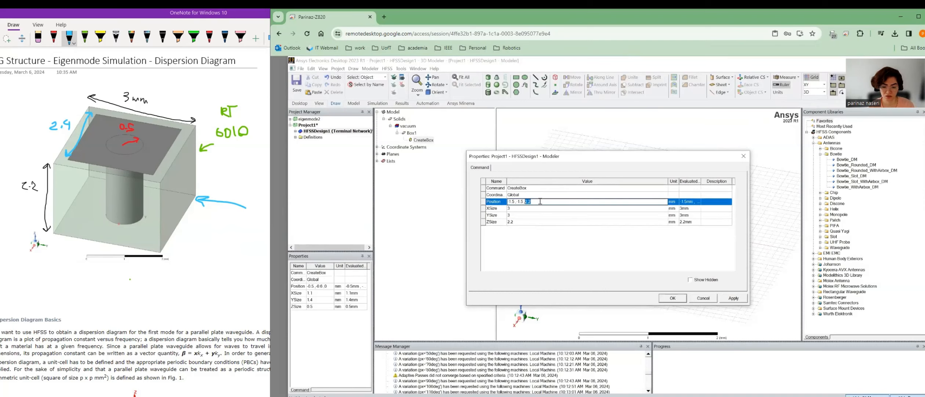
{"action": "type", "text": "0"}
{"action": "left_click", "coordinate": [592, 253]}
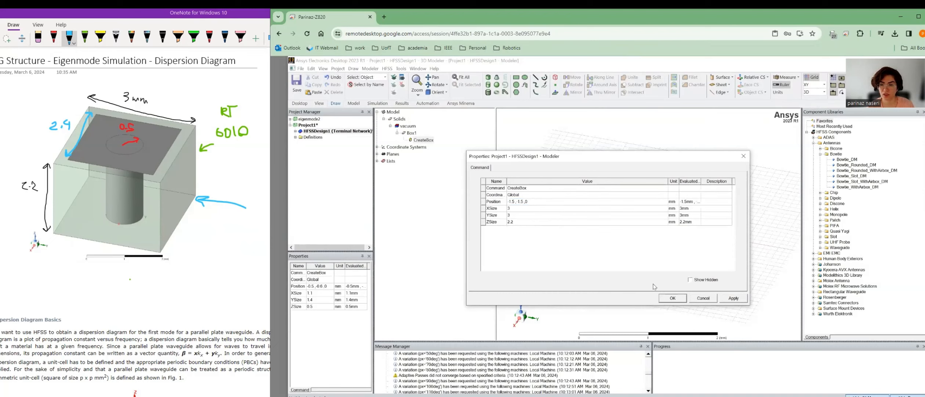
{"action": "left_click", "coordinate": [735, 298]}
{"action": "left_click", "coordinate": [673, 298]}
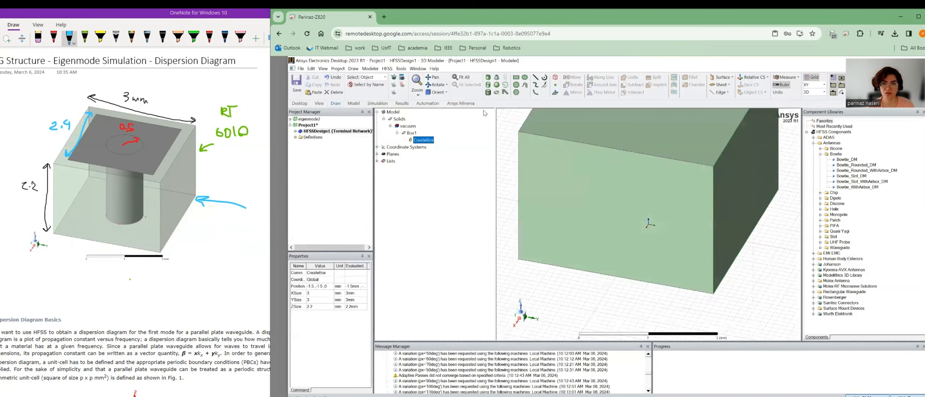
{"action": "left_click", "coordinate": [463, 77]}
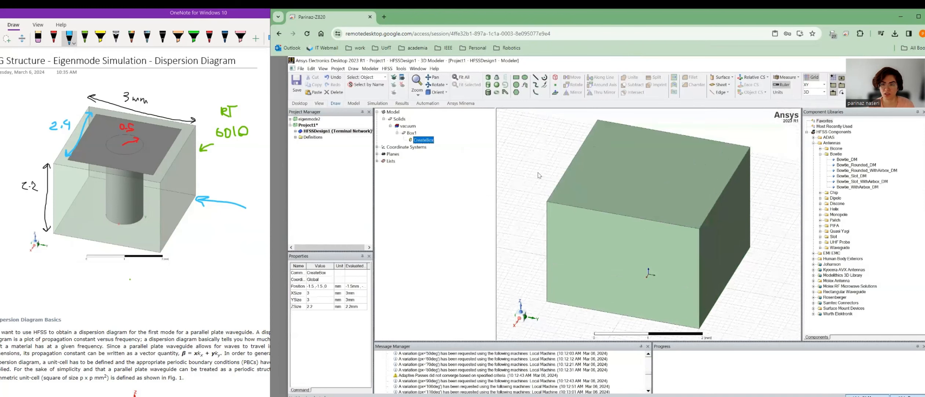
Set Box1's transparency to about 0.57.
{"action": "left_click", "coordinate": [610, 188]}
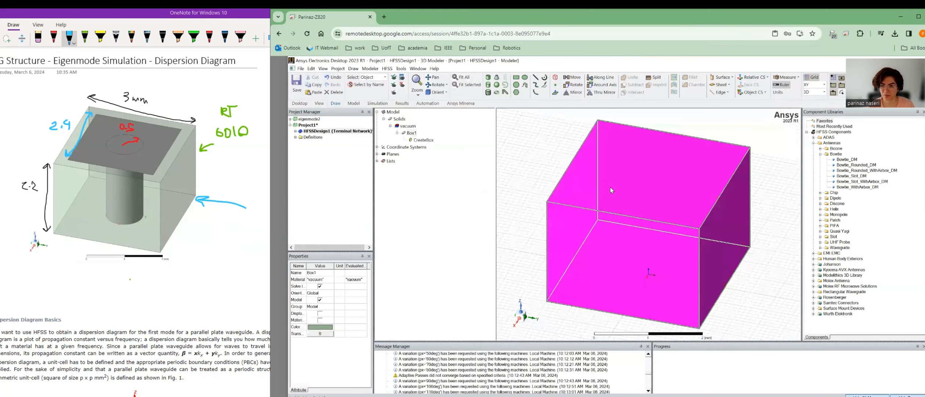
{"action": "right_click", "coordinate": [610, 188]}
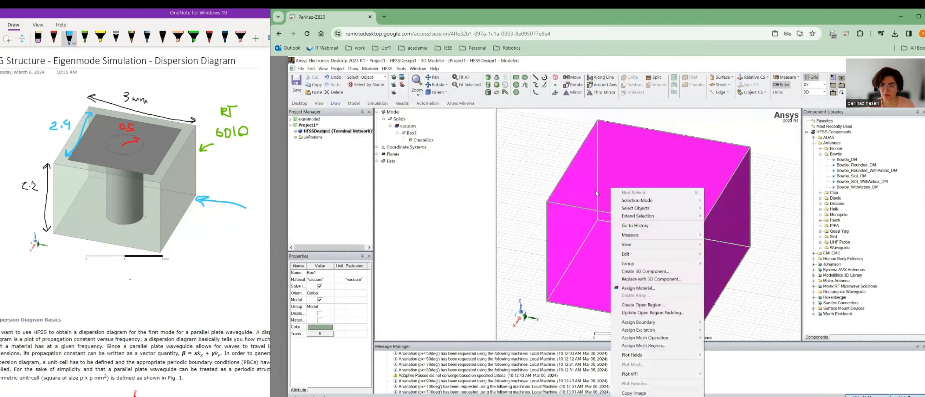
{"action": "double_click", "coordinate": [411, 133]}
{"action": "left_click", "coordinate": [557, 250]}
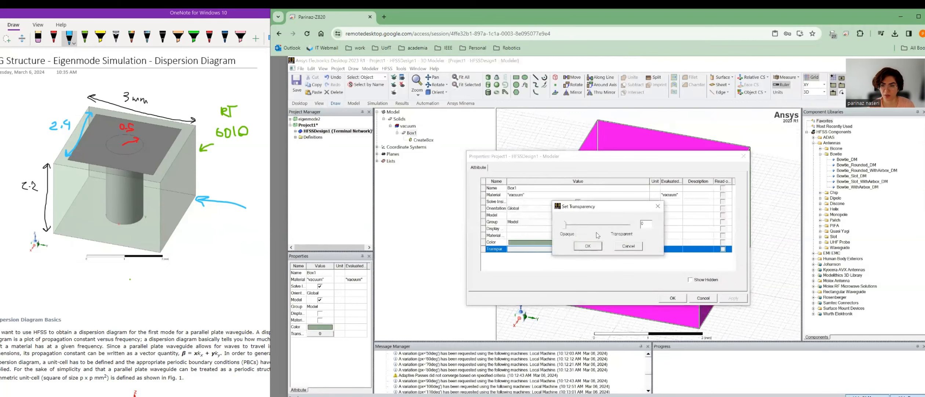
{"action": "left_click_drag", "start_coordinate": [565, 225], "coordinate": [601, 225]}
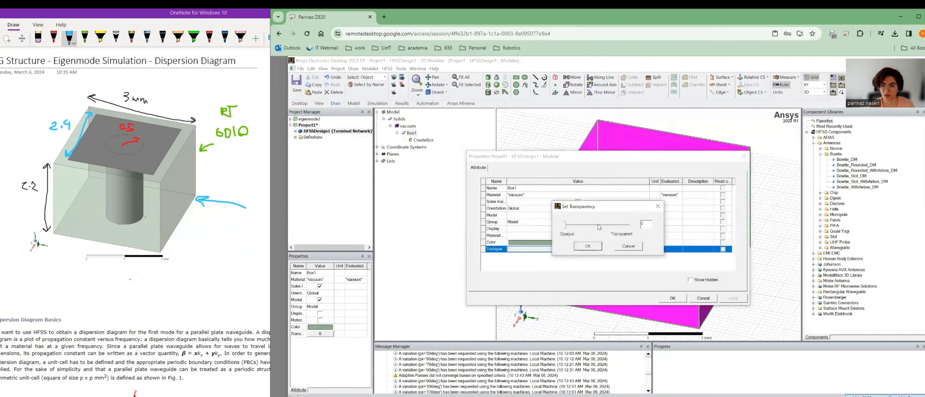
{"action": "left_click", "coordinate": [588, 246]}
{"action": "left_click", "coordinate": [673, 297]}
{"action": "left_click", "coordinate": [519, 166]}
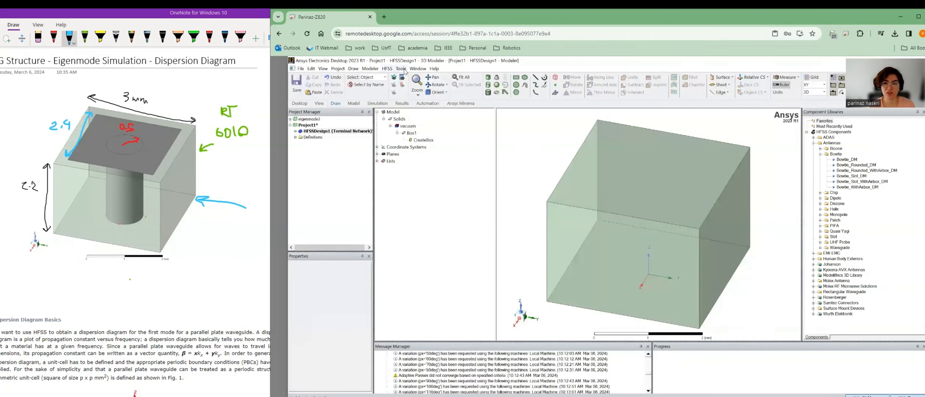
Draw a rough rectangle sheet in the viewport.
{"action": "left_click", "coordinate": [517, 78]}
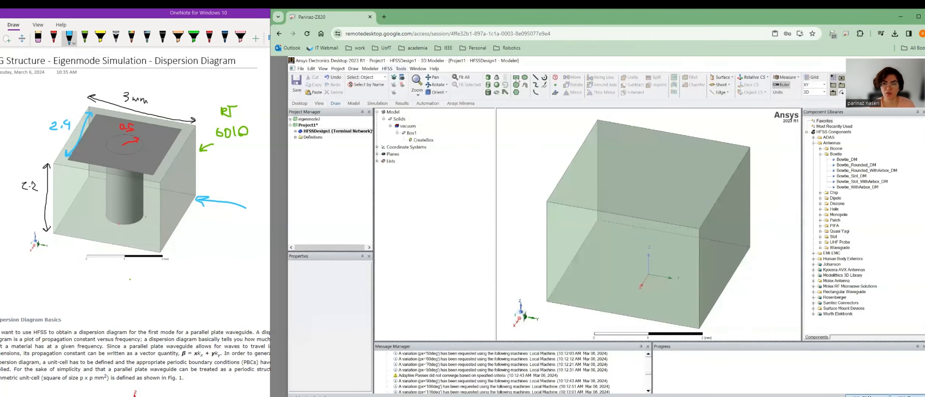
{"action": "left_click", "coordinate": [615, 137]}
{"action": "left_click", "coordinate": [677, 212]}
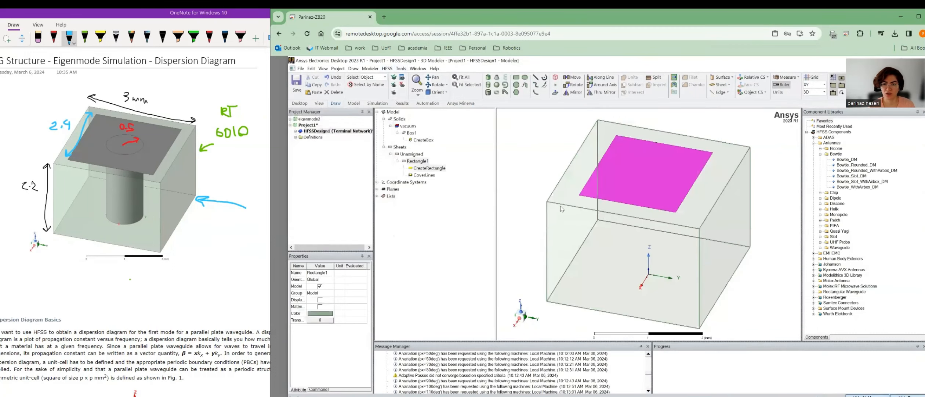
Set Rectangle1's position to -1.2mm, -1.2mm, 2.2mm with X and Y sizes of 2.4.
{"action": "double_click", "coordinate": [425, 169]}
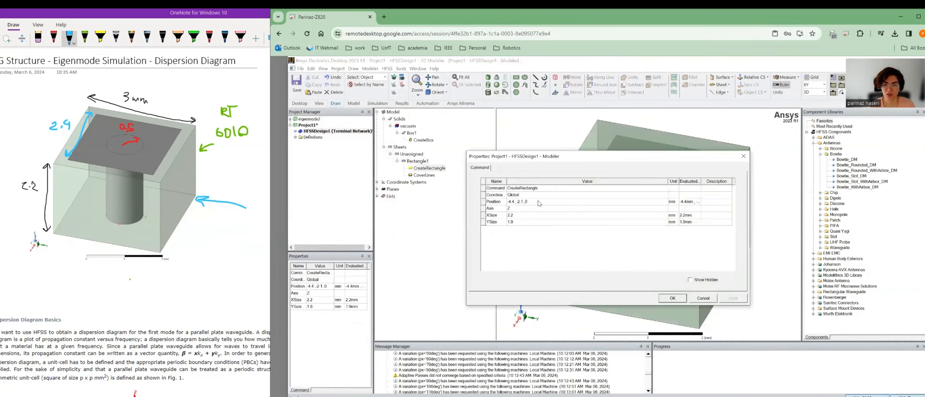
{"action": "left_click", "coordinate": [539, 201]}
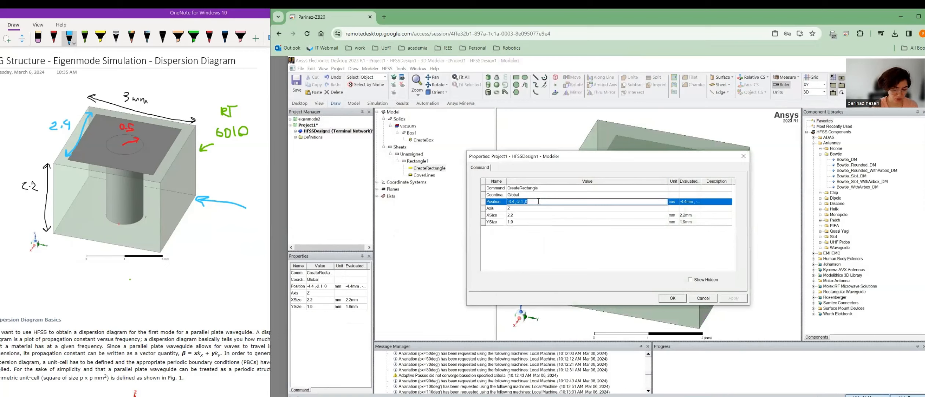
{"action": "type", "text": "-1.2mm,"}
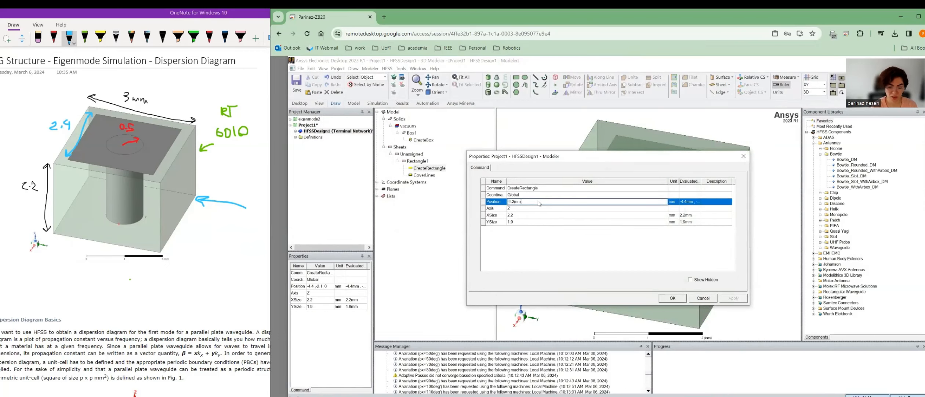
{"action": "type", "text": "-1.2mm,2.2mm"}
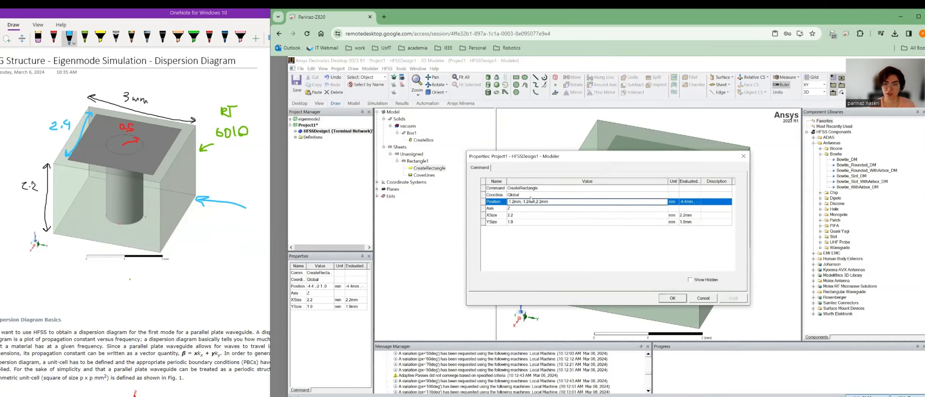
{"action": "left_click", "coordinate": [517, 215]}
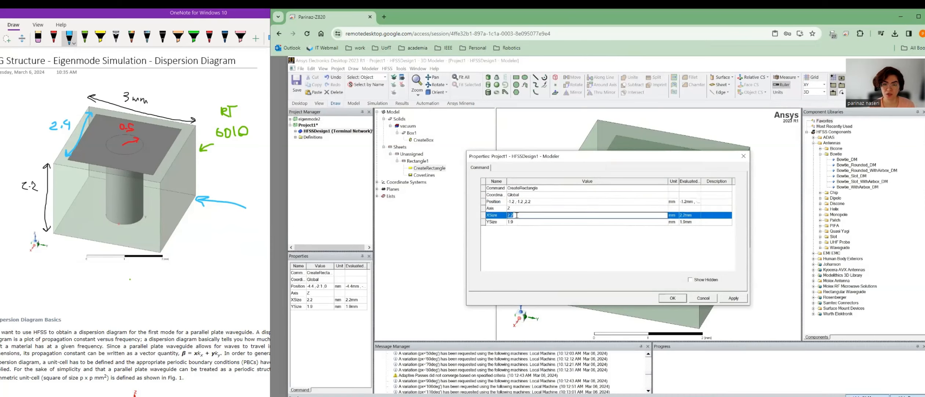
{"action": "type", "text": "2"}
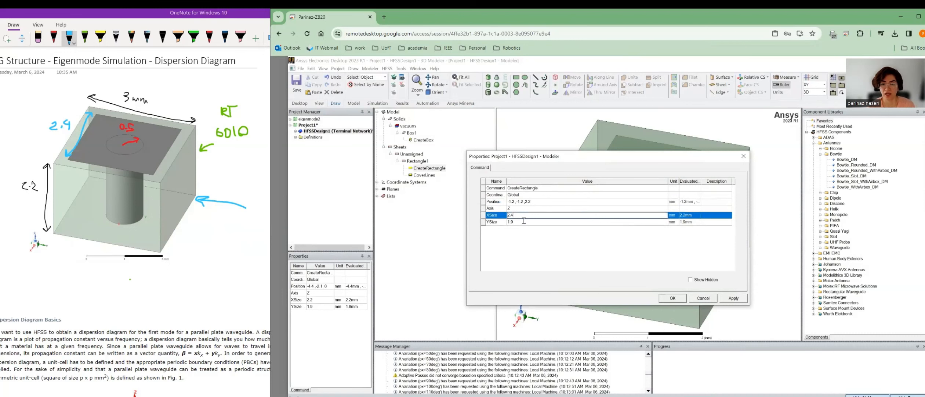
{"action": "left_click", "coordinate": [527, 222]}
{"action": "type", "text": "2"}
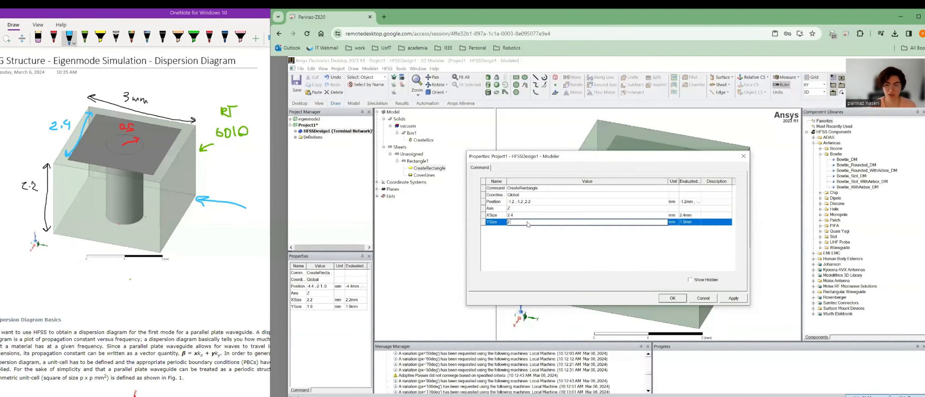
{"action": "type", "text": ".4"}
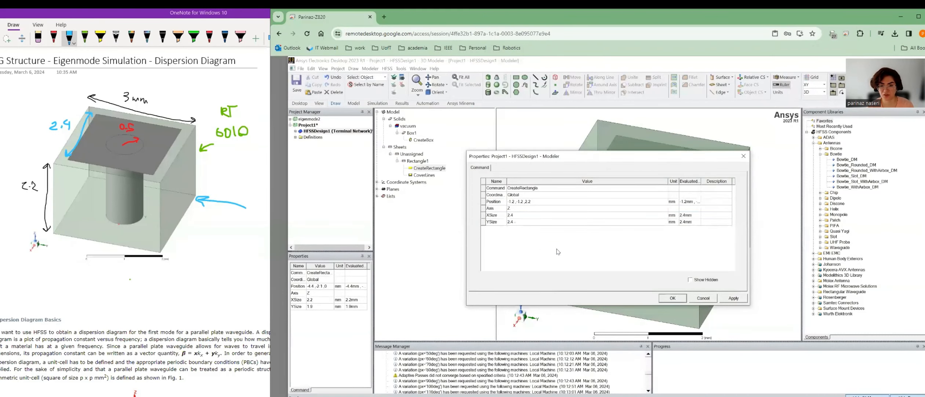
{"action": "left_click", "coordinate": [673, 298]}
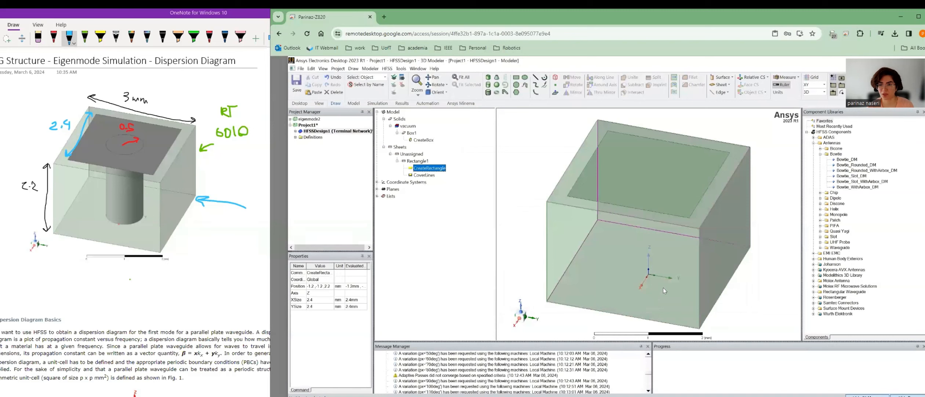
Assign a Perfect E boundary to Rectangle1.
{"action": "left_click", "coordinate": [418, 161]}
{"action": "right_click", "coordinate": [420, 162]}
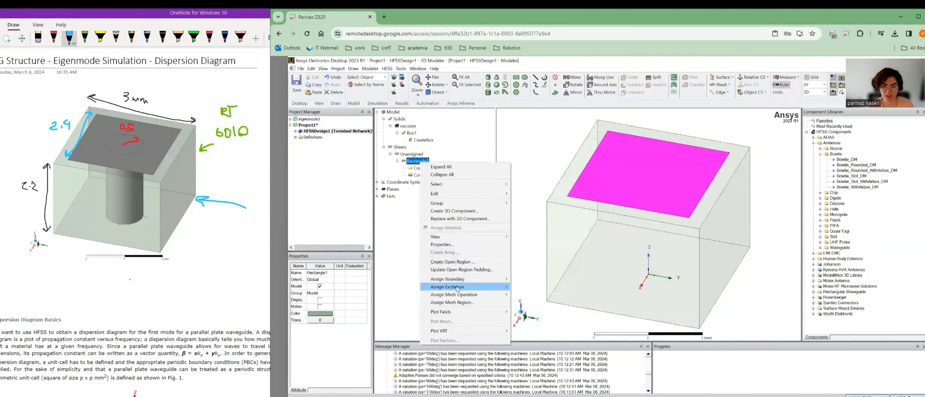
{"action": "mouse_move", "coordinate": [462, 279]}
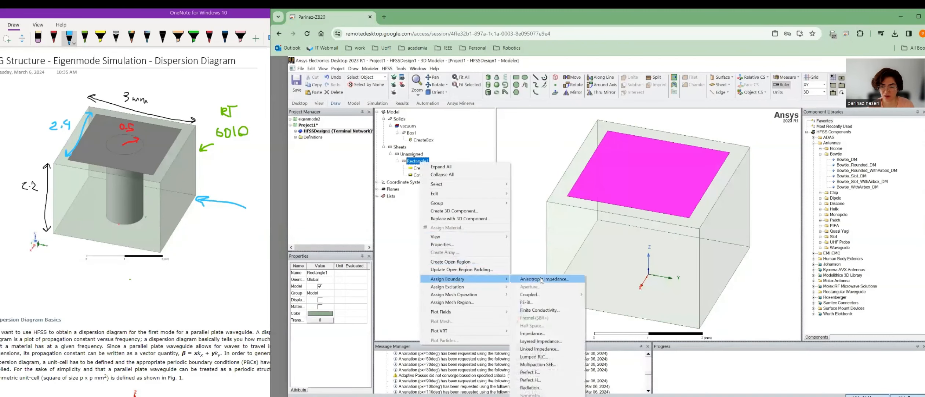
{"action": "left_click", "coordinate": [540, 374]}
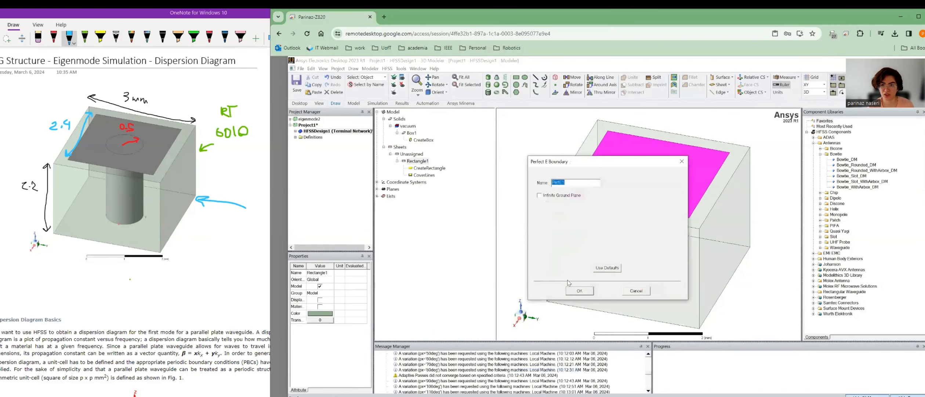
{"action": "left_click", "coordinate": [582, 292]}
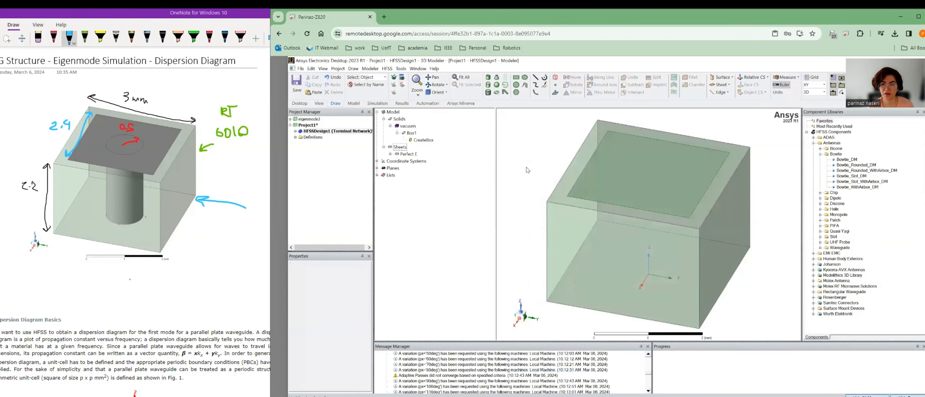
Change Rectangle1's colour to grey.
{"action": "double_click", "coordinate": [408, 154]}
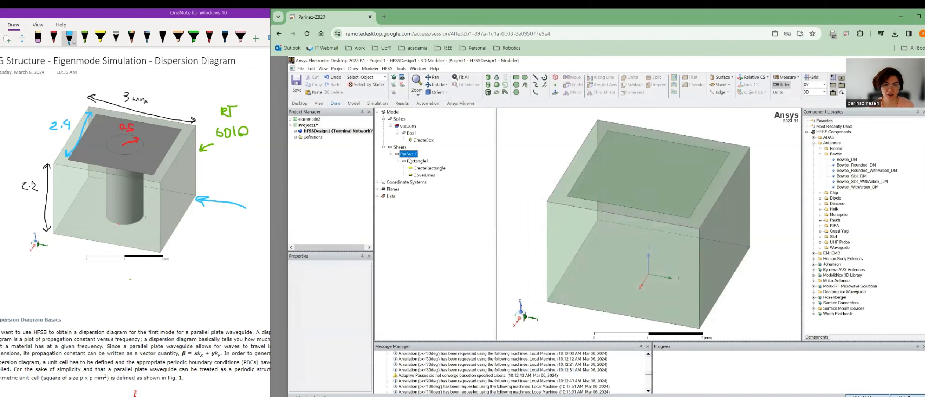
{"action": "double_click", "coordinate": [412, 161]}
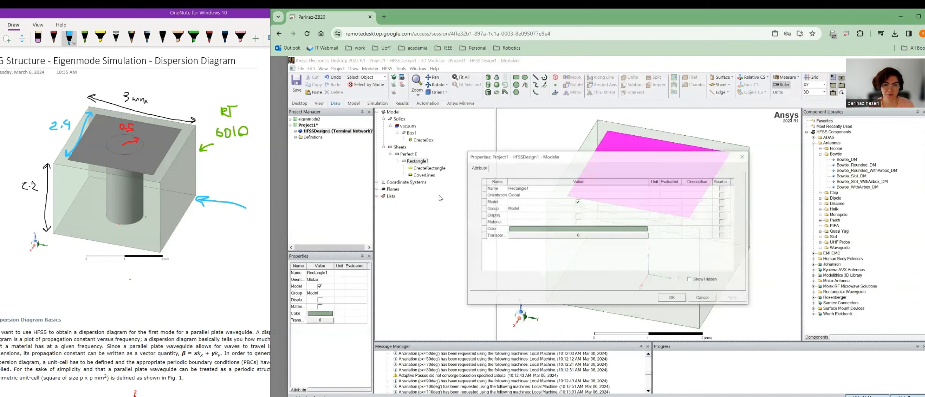
{"action": "left_click", "coordinate": [569, 229]}
{"action": "left_click", "coordinate": [561, 230]}
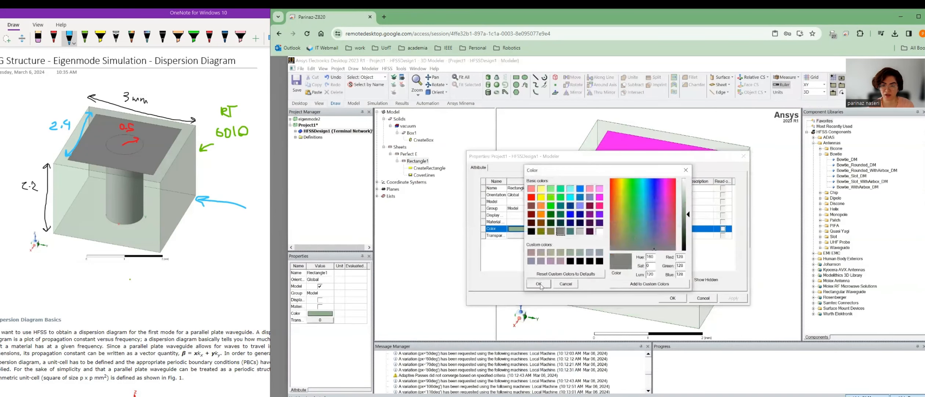
{"action": "left_click", "coordinate": [538, 284]}
{"action": "key", "text": "Return"}
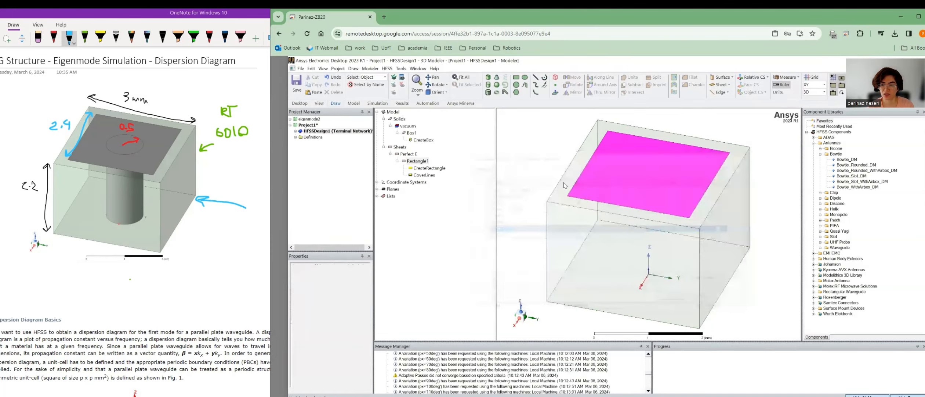
{"action": "left_click", "coordinate": [522, 156]}
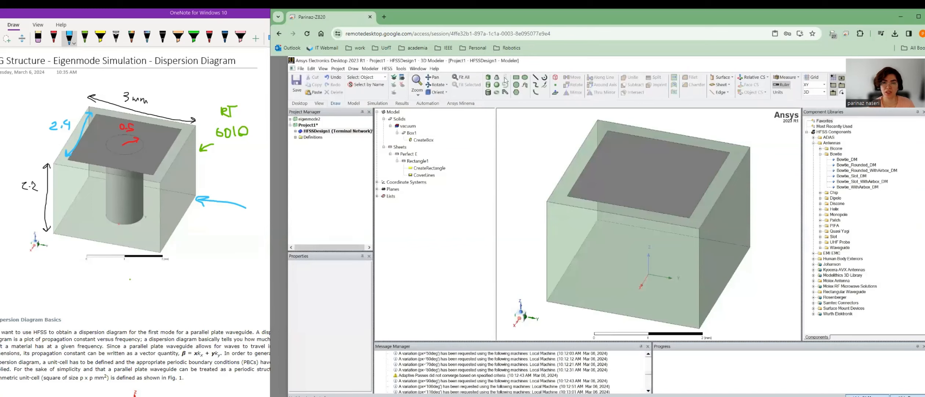
{"action": "left_click", "coordinate": [517, 77]}
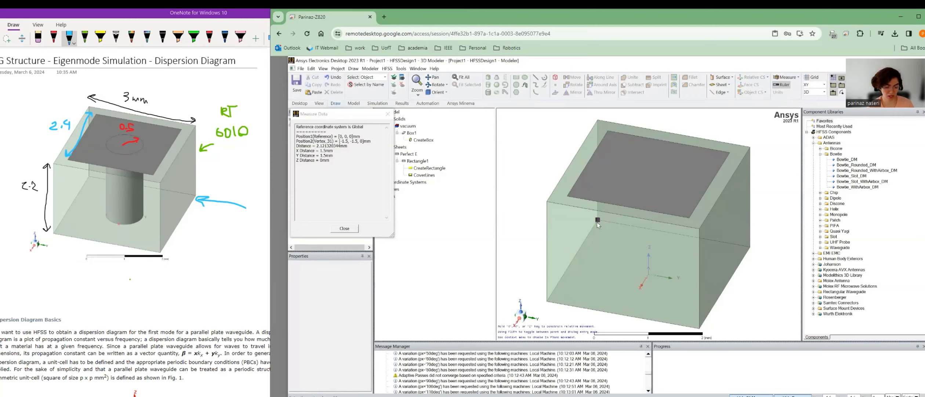
{"action": "key", "text": "Escape"}
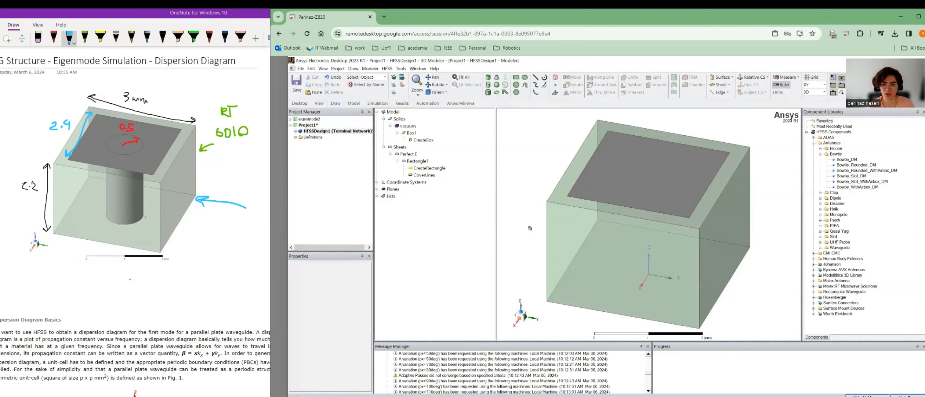
{"action": "left_click_drag", "start_coordinate": [530, 228], "coordinate": [530, 166]}
{"action": "middle_click_drag", "start_coordinate": [529, 166], "coordinate": [515, 182]}
Switch the selection mode to faces.
{"action": "key", "text": "f"}
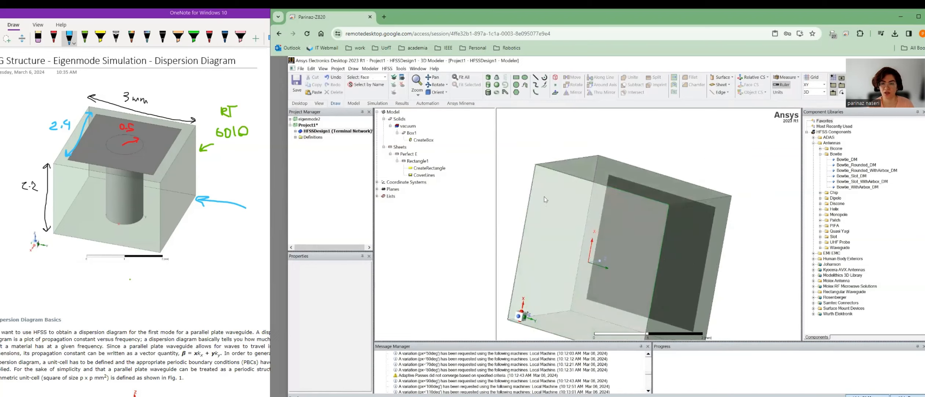
{"action": "left_click", "coordinate": [544, 197]}
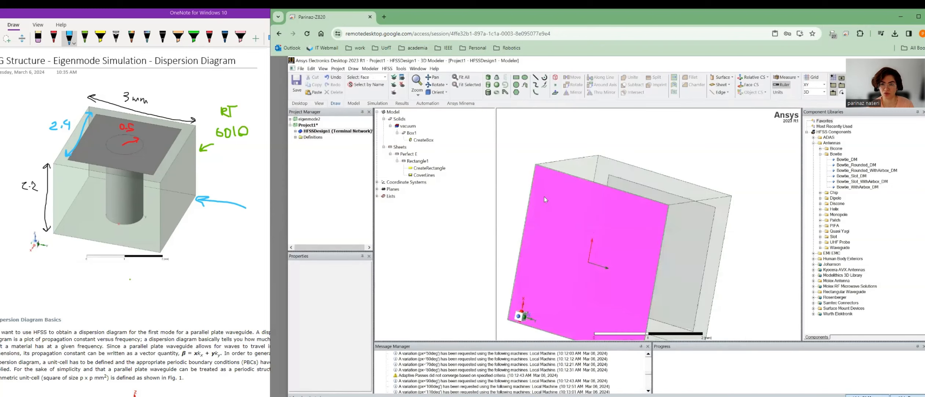
{"action": "left_click", "coordinate": [515, 159]}
{"action": "right_click", "coordinate": [522, 144]}
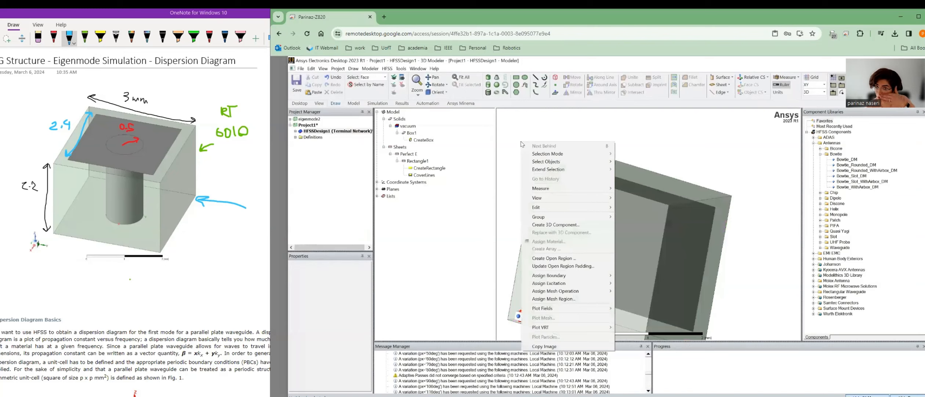
{"action": "mouse_move", "coordinate": [555, 154]}
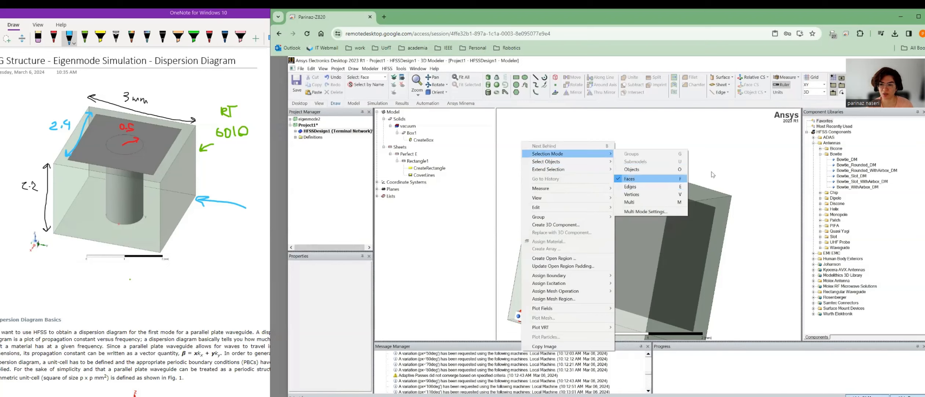
{"action": "left_click", "coordinate": [681, 180]}
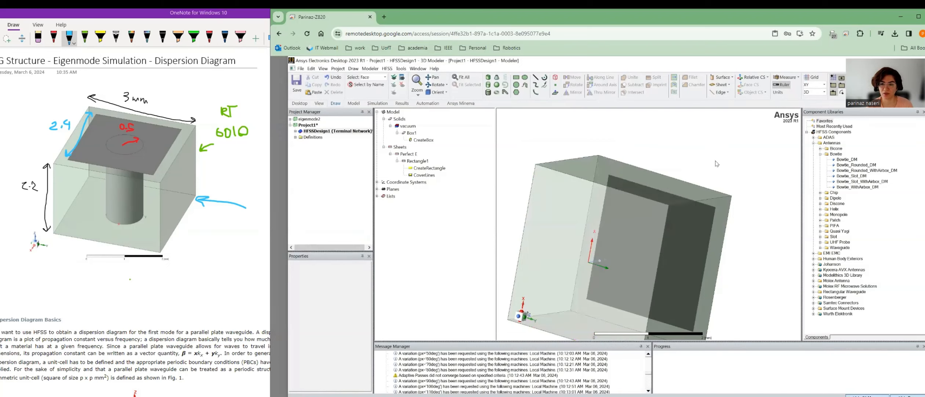
Assign a Perfect E boundary to the box's side face Face_8.
{"action": "left_click", "coordinate": [550, 199]}
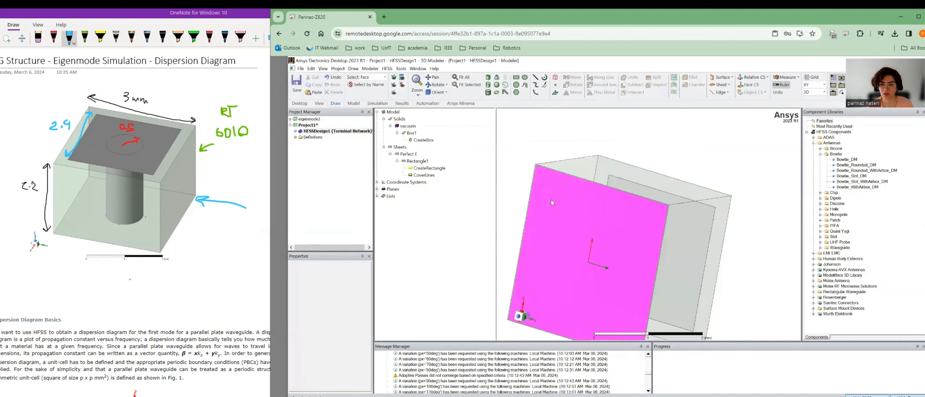
{"action": "right_click", "coordinate": [550, 199]}
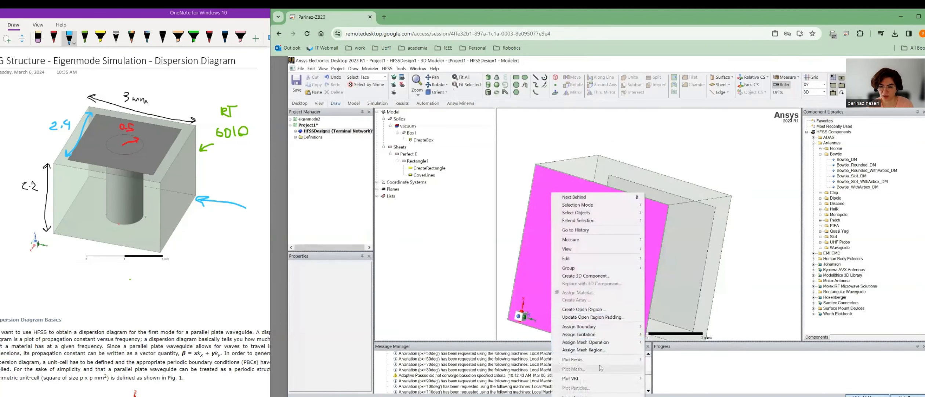
{"action": "mouse_move", "coordinate": [607, 327]}
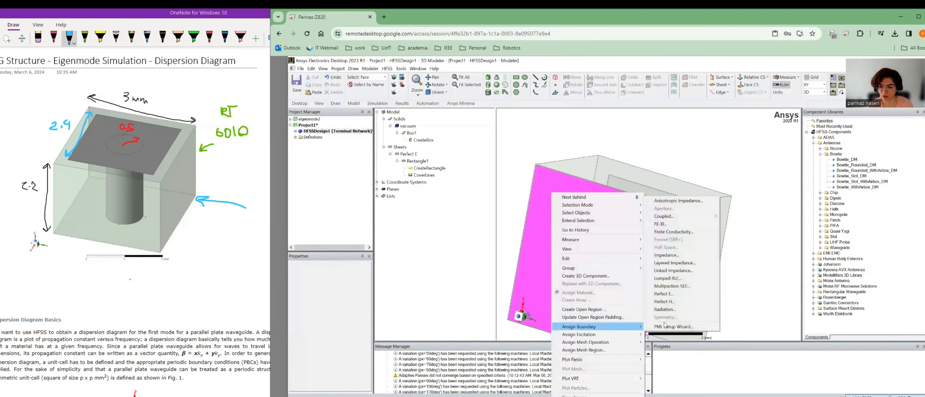
{"action": "left_click", "coordinate": [664, 294]}
{"action": "left_click", "coordinate": [580, 291]}
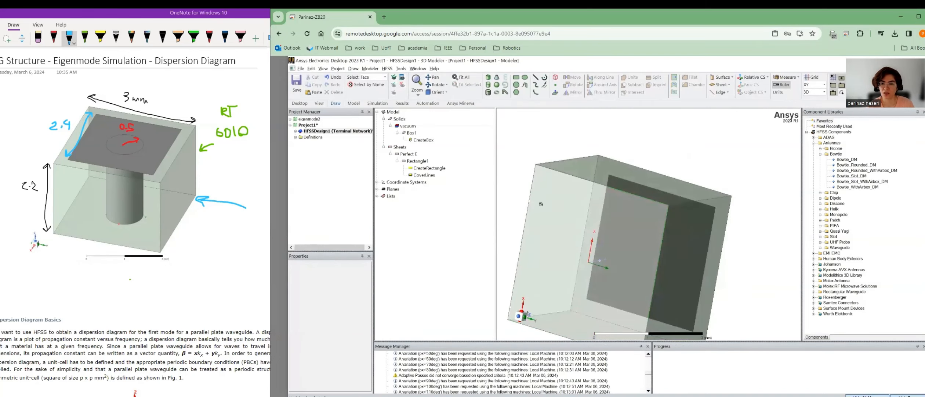
Switch to a trimetric, fit-all view and sketch Cylinder1 standing inside the box.
{"action": "mouse_move", "coordinate": [541, 204]}
{"action": "left_mouse_down", "text": "alt"}
{"action": "mouse_move", "coordinate": [528, 219]}
{"action": "mouse_move", "coordinate": [525, 209]}
{"action": "left_mouse_up", "text": "alt"}
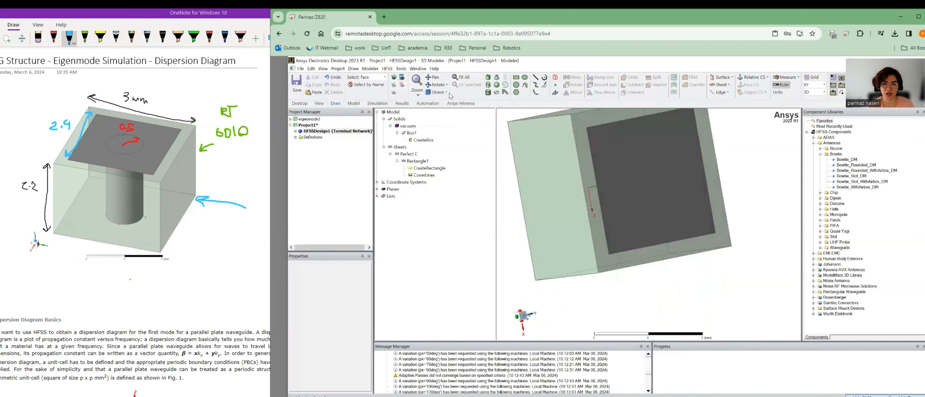
{"action": "left_click", "coordinate": [448, 93]}
{"action": "left_click", "coordinate": [454, 141]}
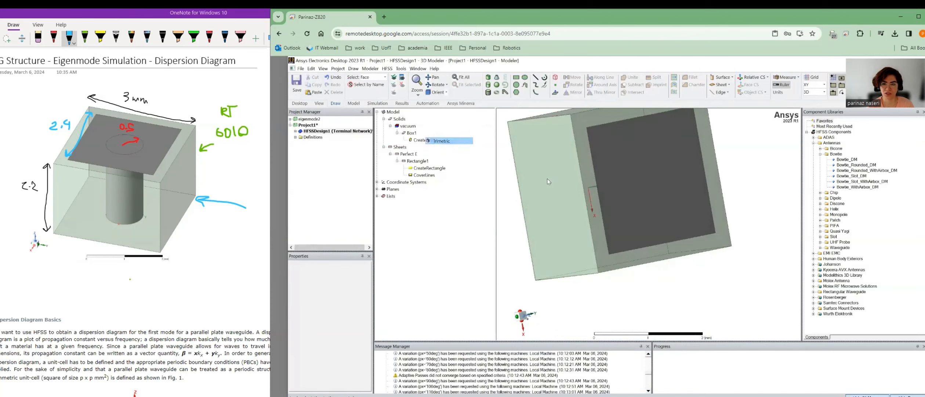
{"action": "left_click", "coordinate": [464, 77]}
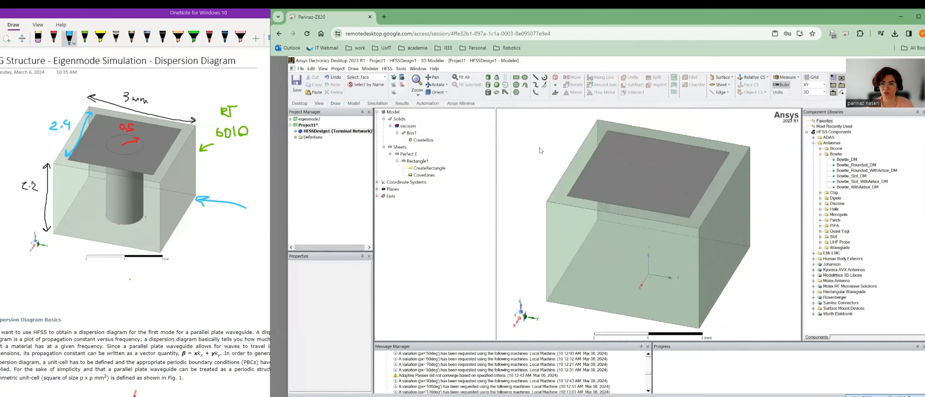
{"action": "left_click", "coordinate": [489, 85]}
{"action": "left_click", "coordinate": [634, 165]}
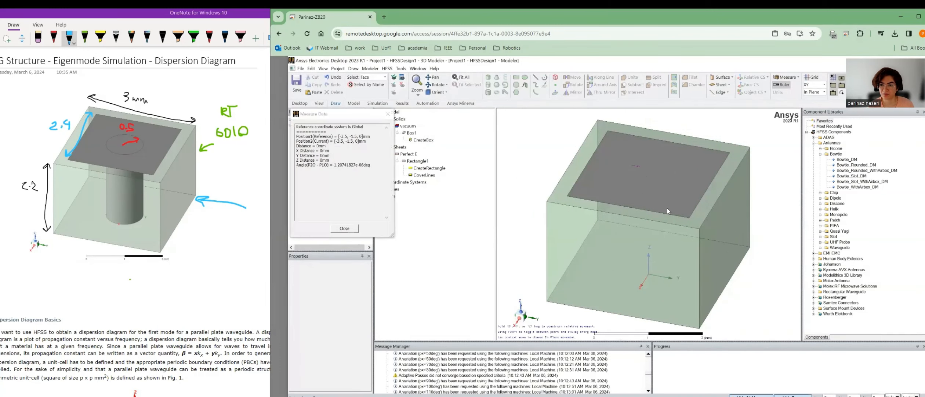
{"action": "left_click", "coordinate": [639, 171]}
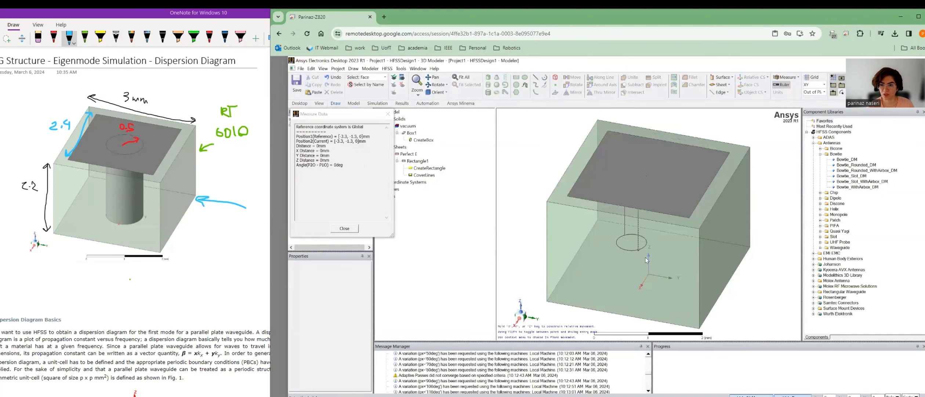
{"action": "left_click", "coordinate": [647, 271]}
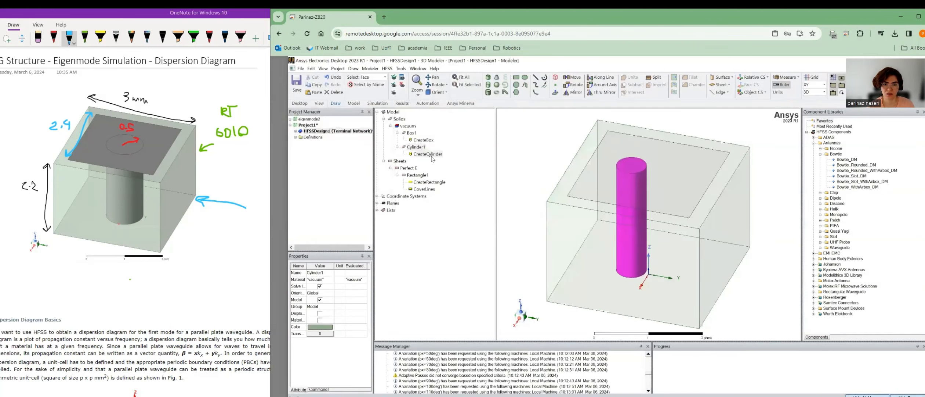
Set Cylinder1's centre to 0,0,0, height to 2.2 and radius to 0.5 mm.
{"action": "double_click", "coordinate": [432, 155]}
{"action": "left_click", "coordinate": [554, 203]}
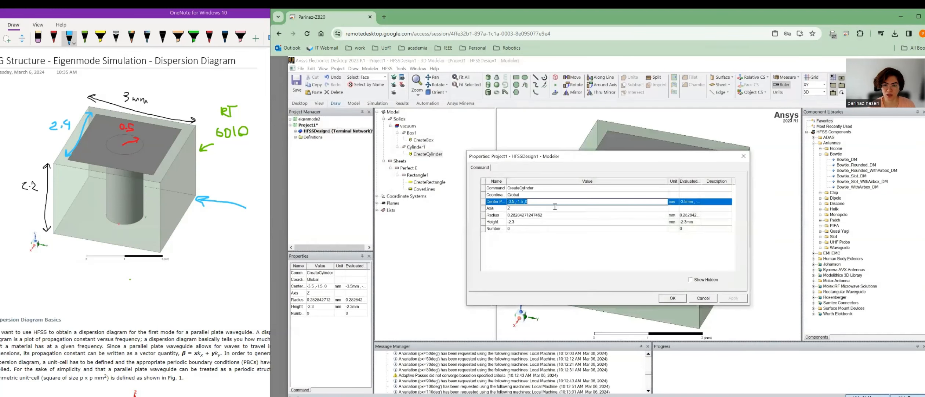
{"action": "type", "text": "0"}
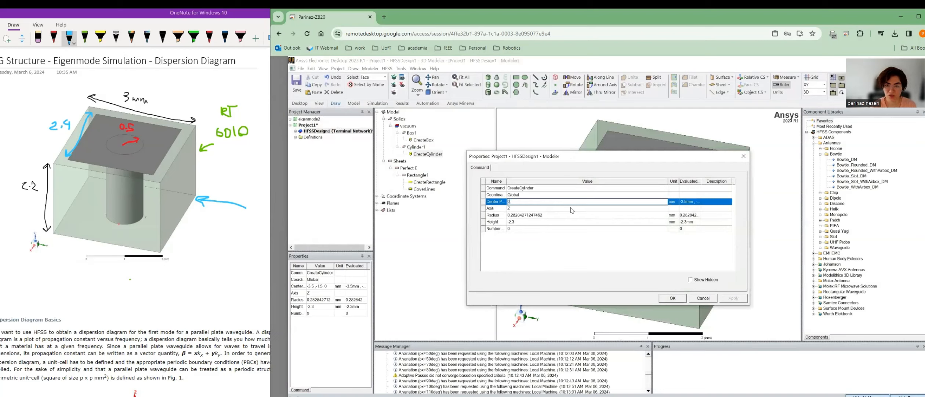
{"action": "type", "text": ",0,0"}
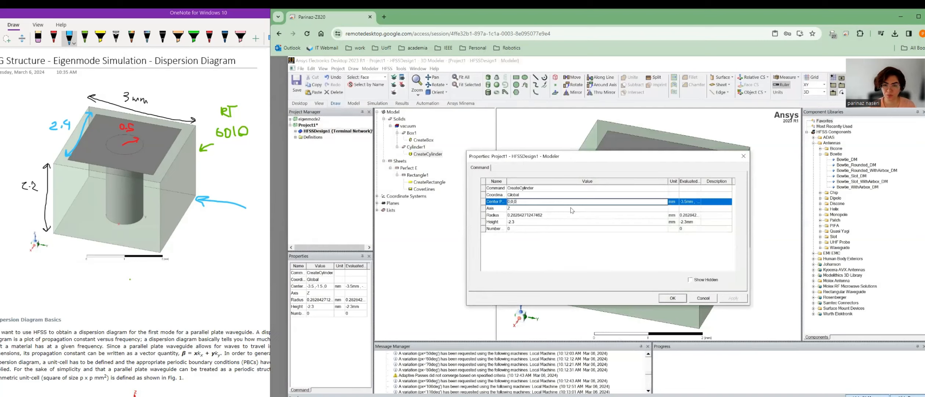
{"action": "left_click", "coordinate": [542, 222]}
{"action": "type", "text": "2mm"}
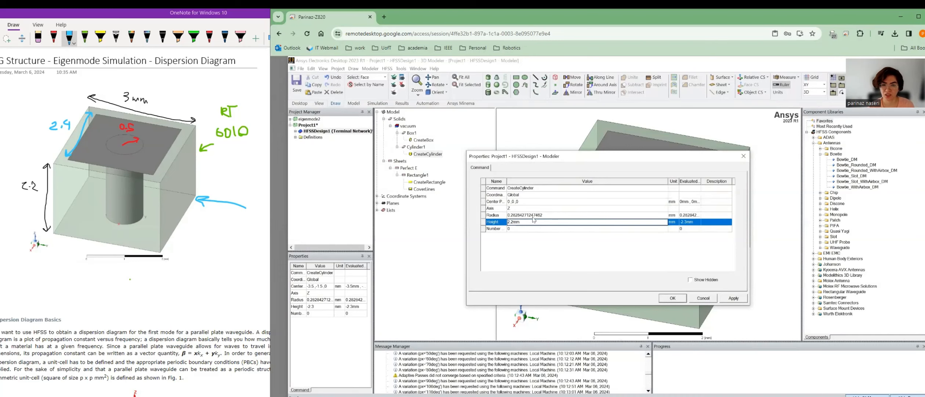
{"action": "left_click", "coordinate": [553, 215]}
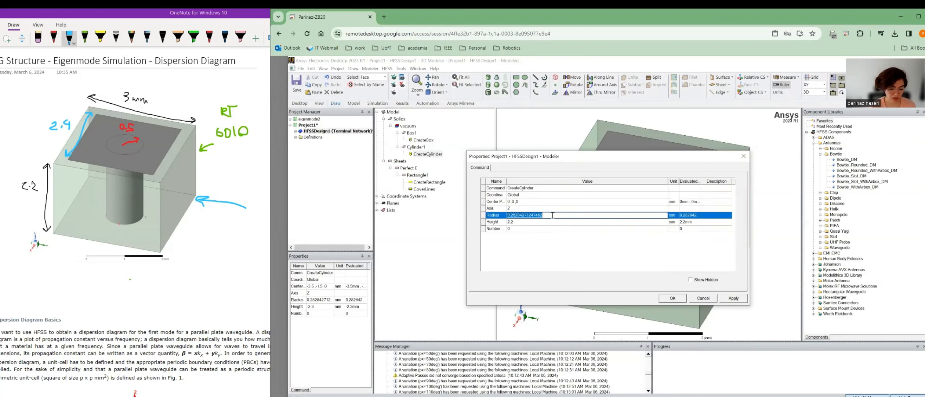
{"action": "type", "text": "0.5mm"}
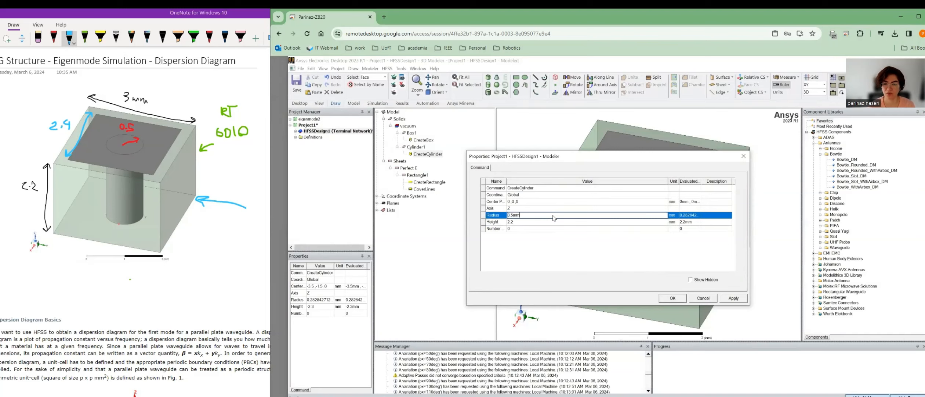
{"action": "left_click", "coordinate": [672, 298]}
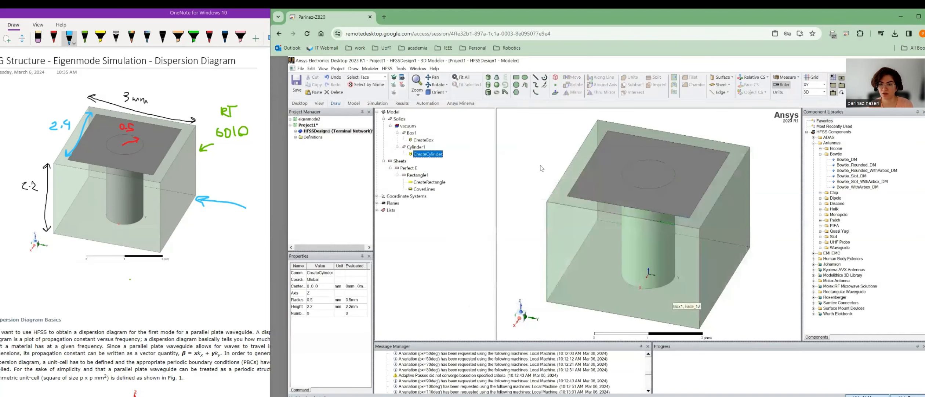
Change Cylinder1's colour to grey.
{"action": "left_click", "coordinate": [416, 147]}
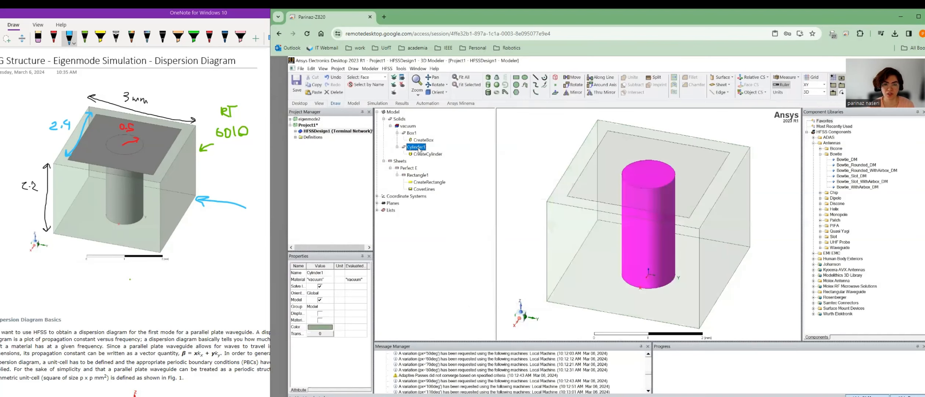
{"action": "double_click", "coordinate": [416, 147]}
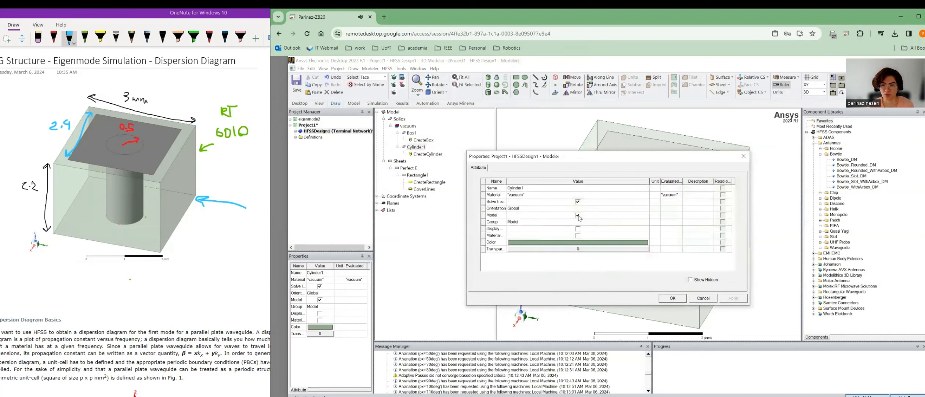
{"action": "left_click", "coordinate": [579, 242]}
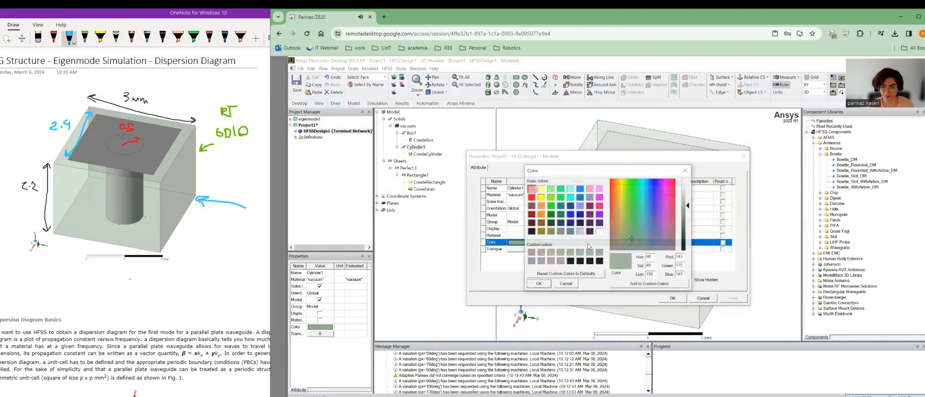
{"action": "left_click", "coordinate": [560, 231]}
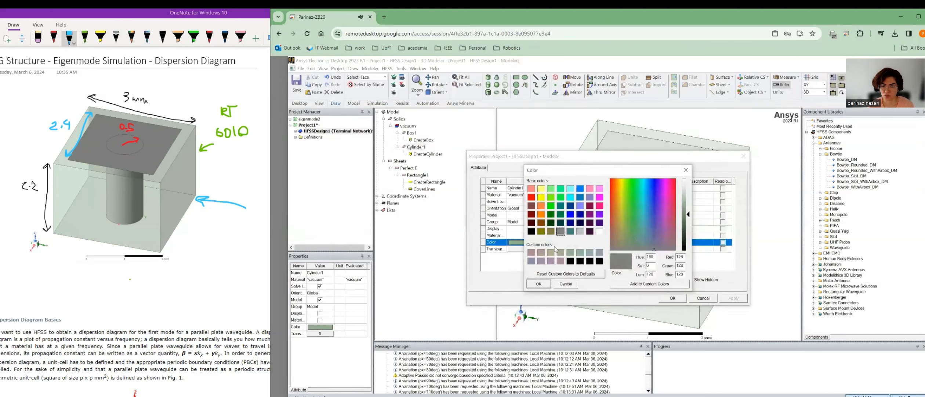
{"action": "left_click", "coordinate": [538, 283]}
{"action": "left_click", "coordinate": [673, 297]}
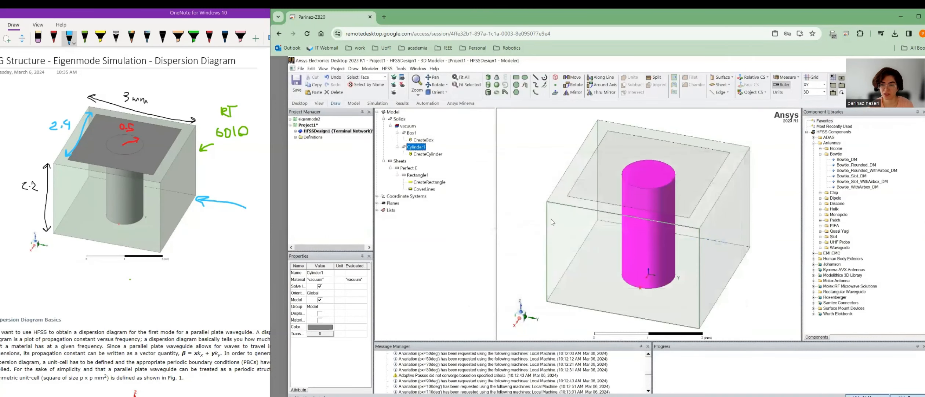
{"action": "left_click", "coordinate": [531, 180]}
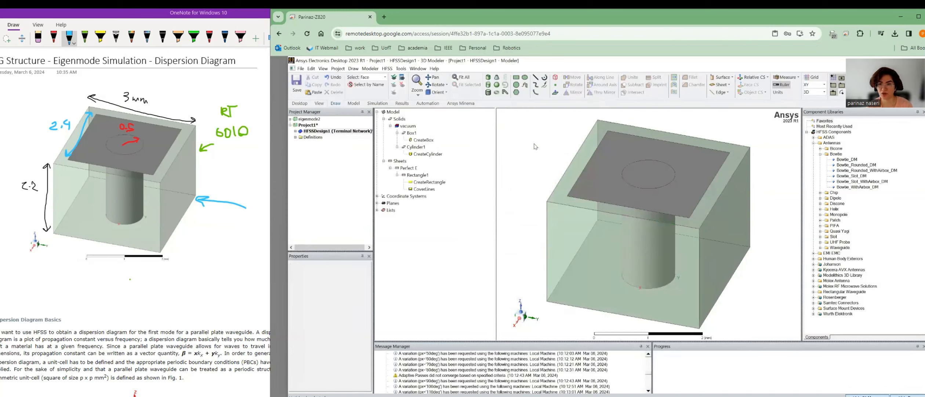
Hide the vacuum box Box1 to expose the cylinder.
{"action": "key", "text": "o"}
{"action": "left_click", "coordinate": [572, 172]}
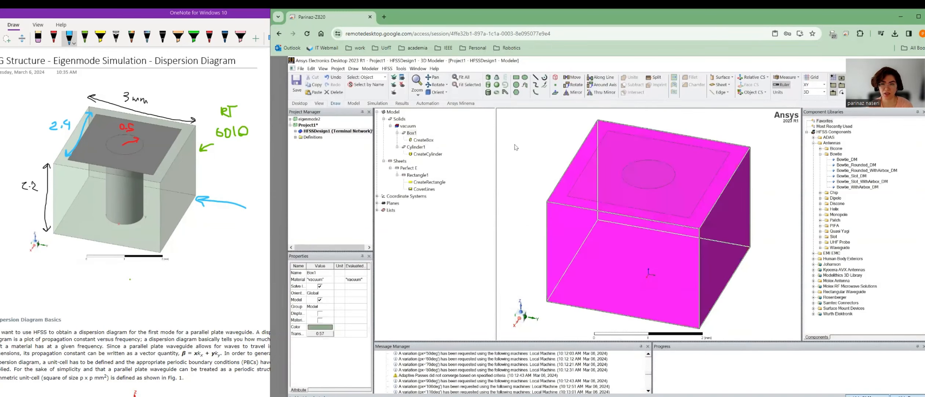
{"action": "left_click", "coordinate": [402, 85]}
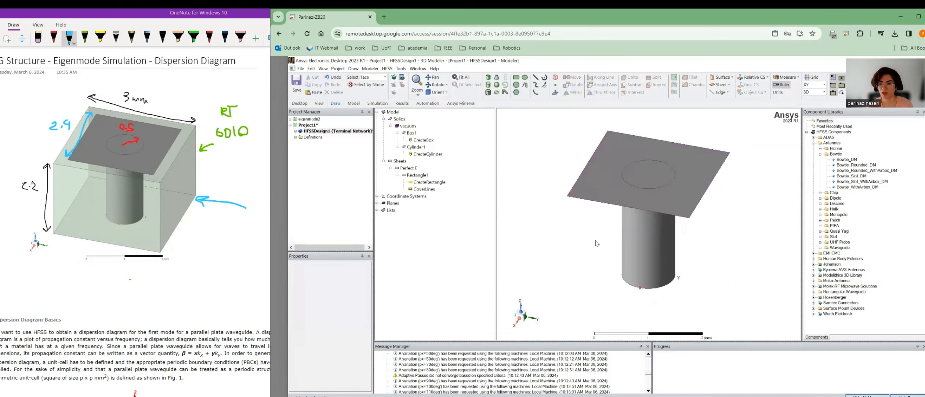
Assign a Perfect E boundary to the cylinder's surface, then show Box1 again.
{"action": "key", "text": "f"}
{"action": "left_click", "coordinate": [649, 231]}
{"action": "right_click", "coordinate": [648, 230]}
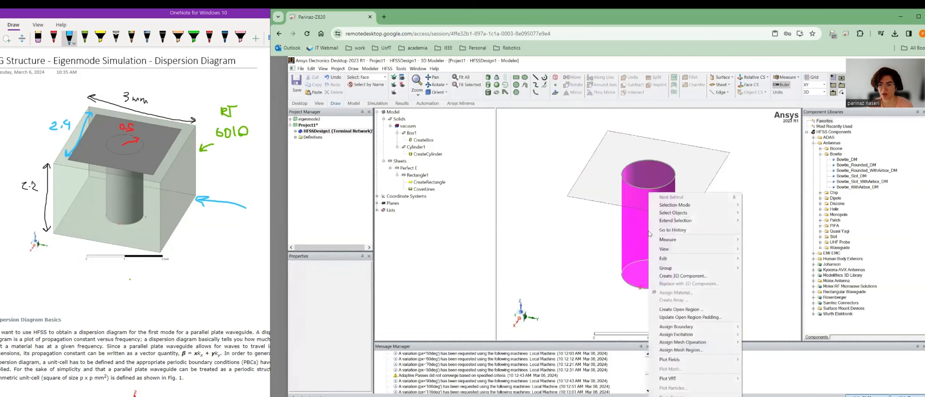
{"action": "mouse_move", "coordinate": [697, 326]}
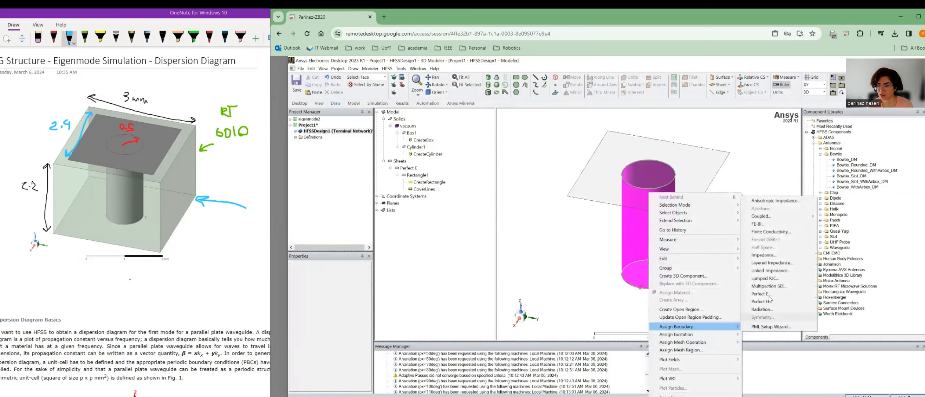
{"action": "left_click", "coordinate": [758, 293]}
{"action": "left_click", "coordinate": [580, 291]}
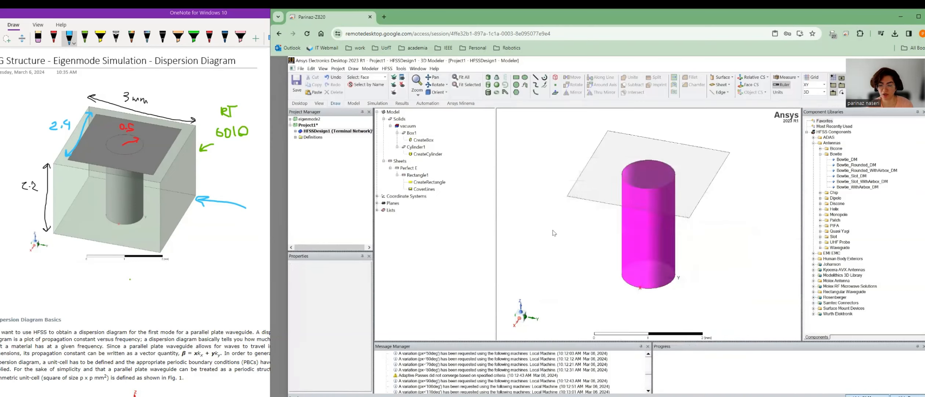
{"action": "left_click", "coordinate": [551, 224]}
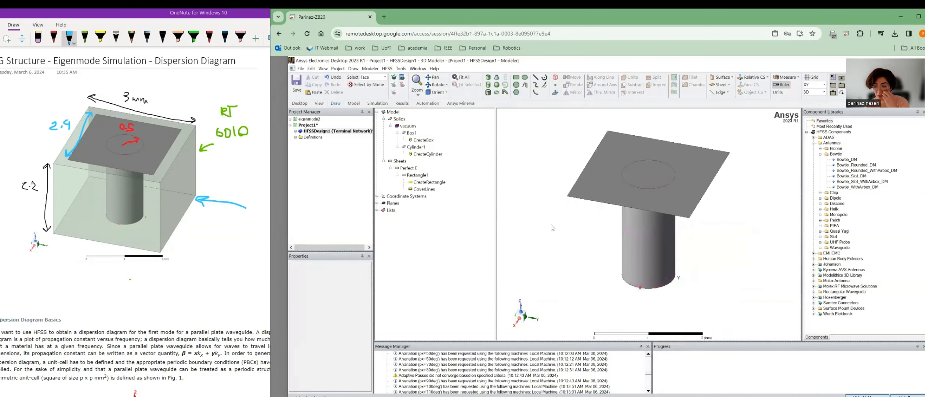
{"action": "left_click", "coordinate": [395, 78]}
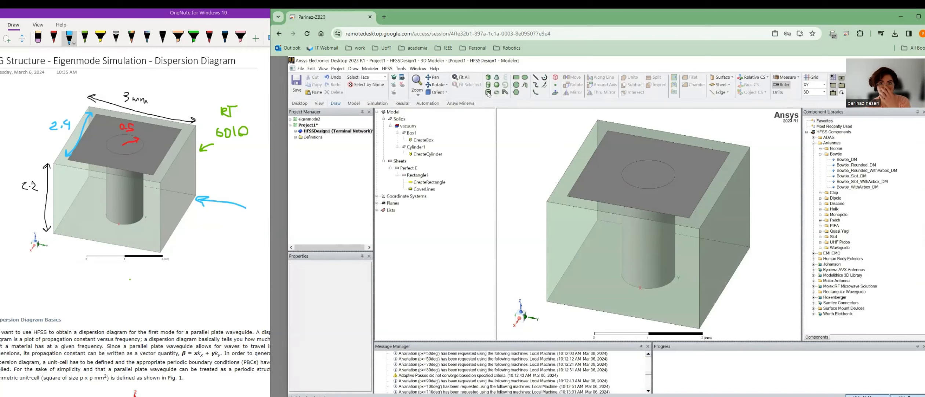
Draw Box2 from corner 1.5,1.5,0 to -1.5,-1.5,0 with a 2.6 mm height.
{"action": "left_click", "coordinate": [487, 78]}
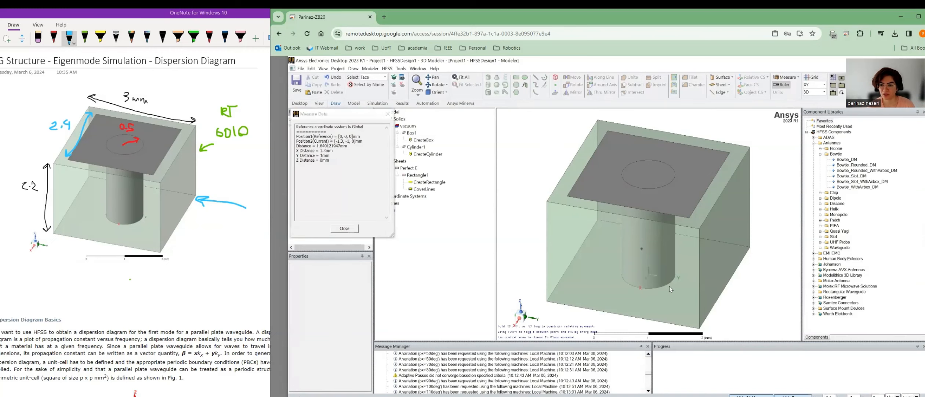
{"action": "left_click", "coordinate": [699, 331]}
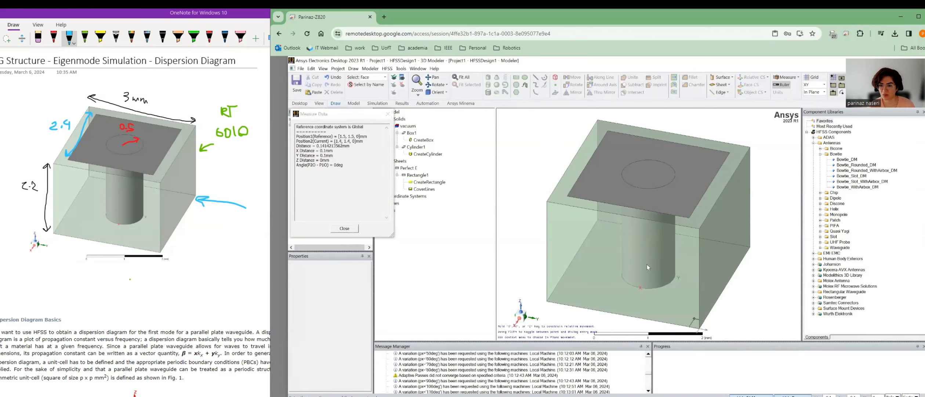
{"action": "left_click", "coordinate": [596, 218]}
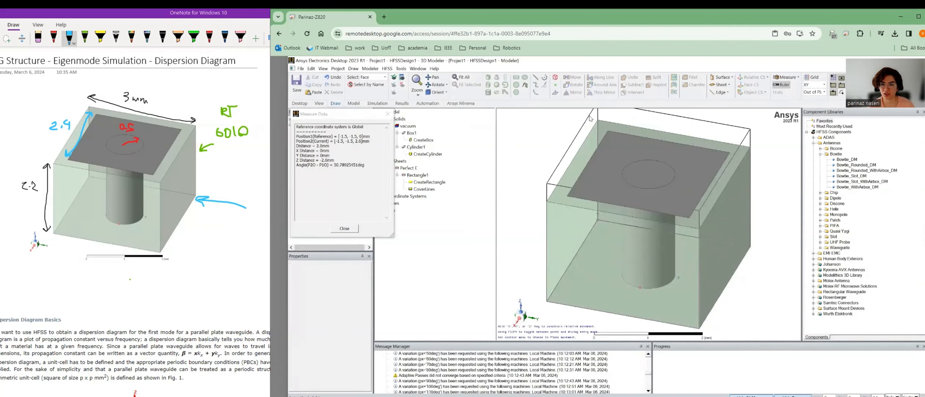
{"action": "left_click", "coordinate": [590, 119]}
Change Box2's CreateBox ZSize to 15mm and fit the taller box in view.
{"action": "left_click", "coordinate": [418, 155]}
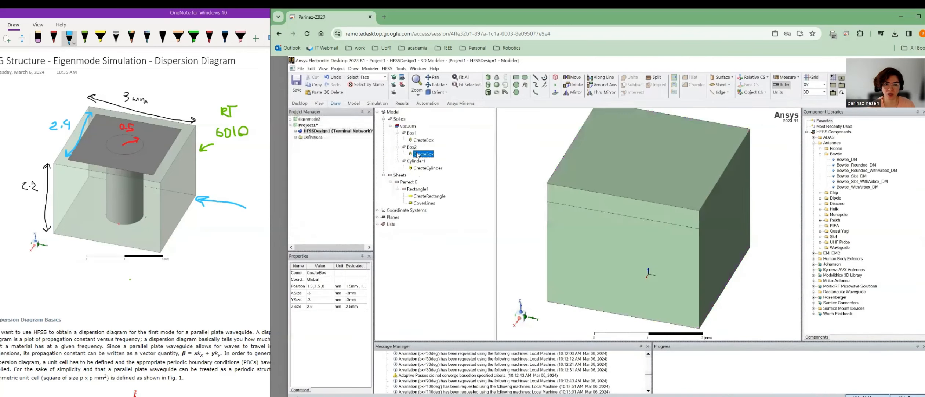
{"action": "double_click", "coordinate": [418, 155]}
{"action": "left_click", "coordinate": [519, 222]}
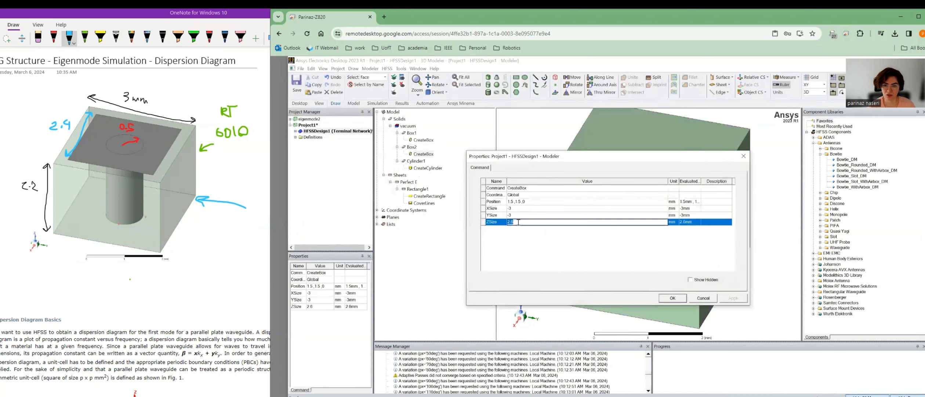
{"action": "type", "text": "1"}
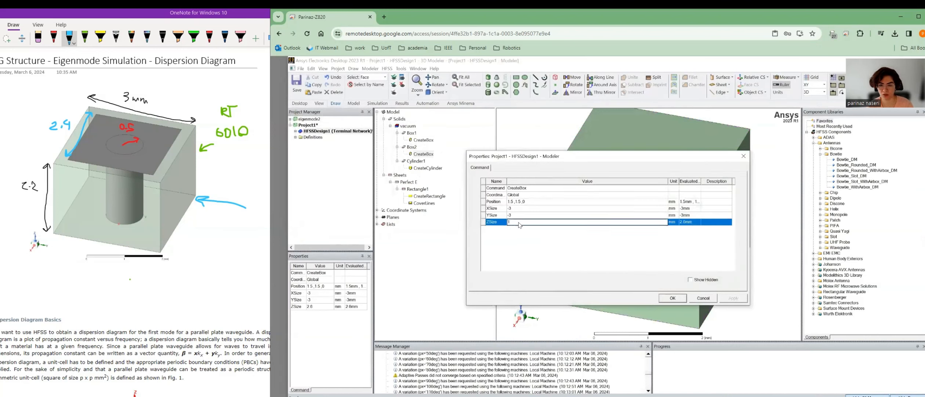
{"action": "type", "text": "5m"}
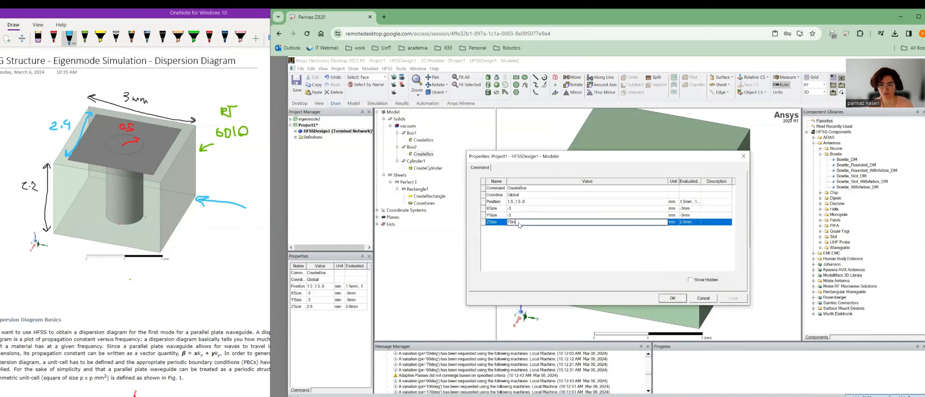
{"action": "type", "text": "m"}
{"action": "left_click", "coordinate": [673, 297]}
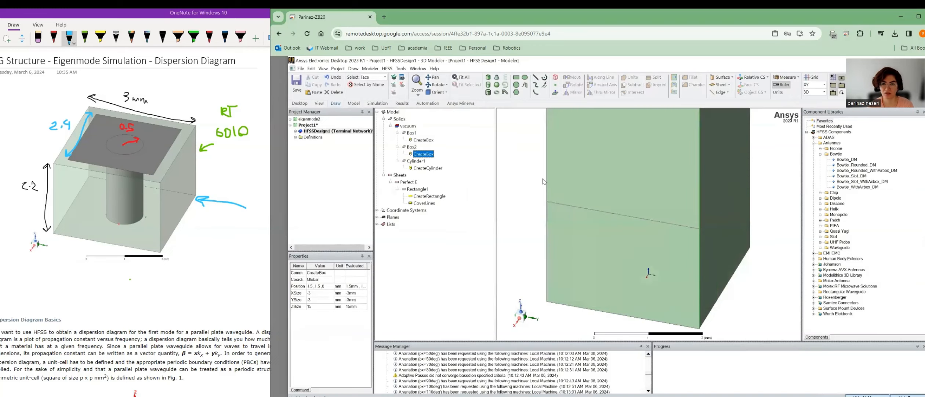
{"action": "left_click", "coordinate": [461, 77]}
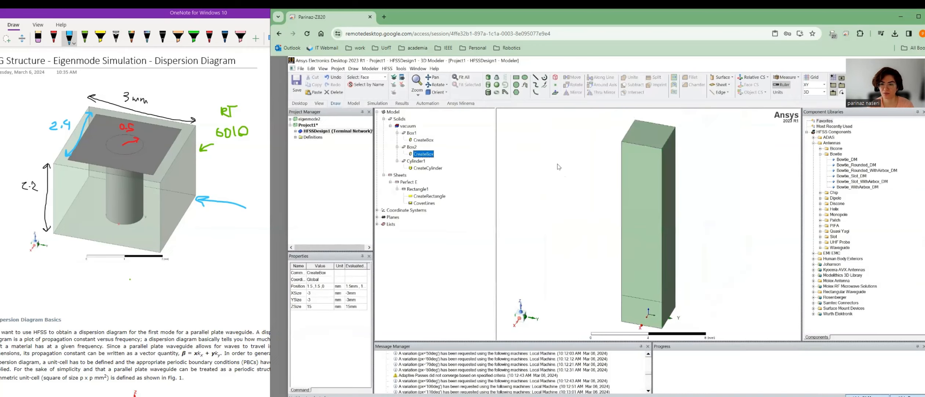
{"action": "left_click", "coordinate": [559, 166]}
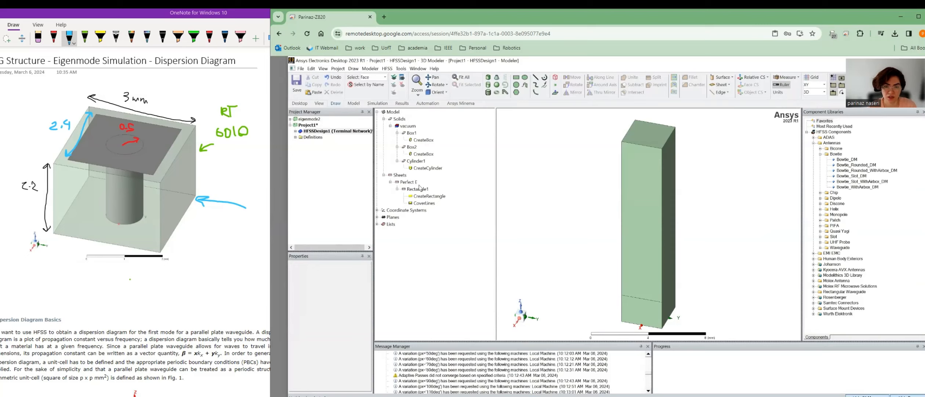
Inspect Rectangle1's creation properties without changing anything.
{"action": "left_click", "coordinate": [421, 196]}
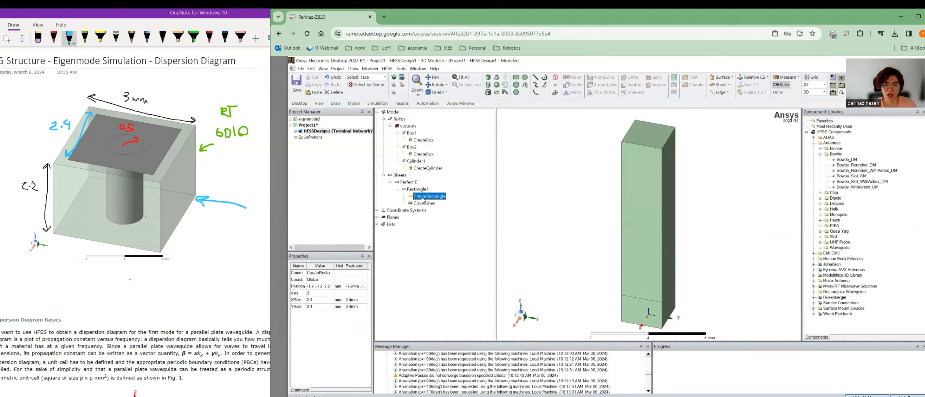
{"action": "double_click", "coordinate": [422, 198]}
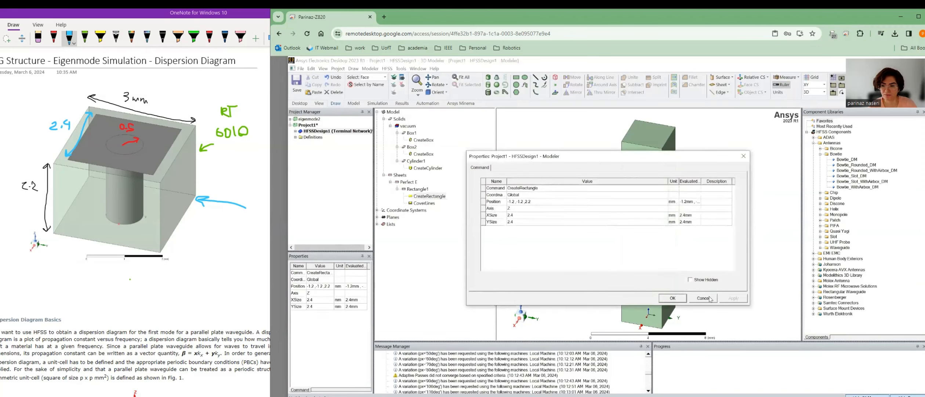
{"action": "left_click", "coordinate": [709, 296]}
{"action": "left_click", "coordinate": [419, 189]}
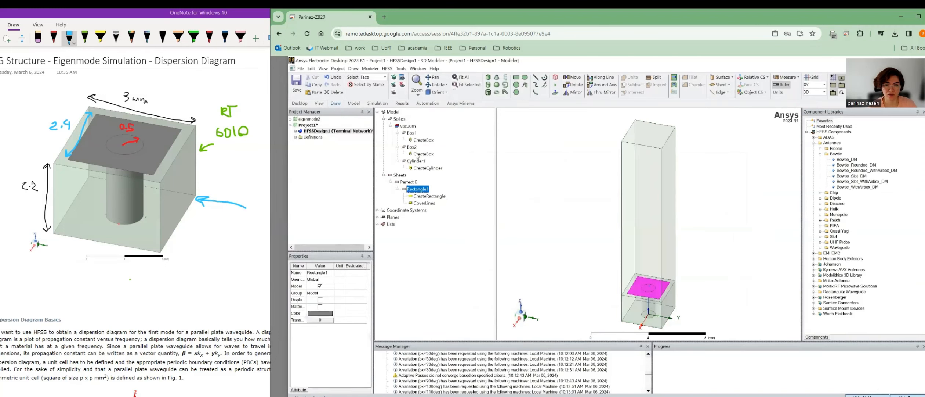
Turn on Display Wireframe in Box2's attribute properties.
{"action": "left_click", "coordinate": [412, 147]}
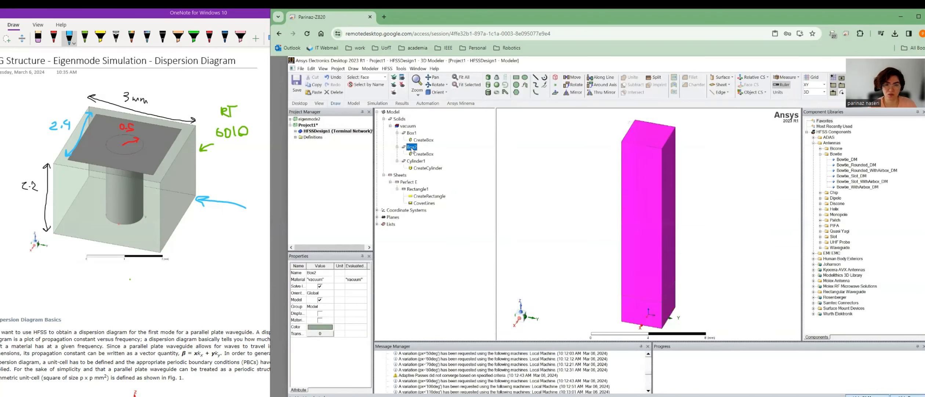
{"action": "double_click", "coordinate": [412, 148]}
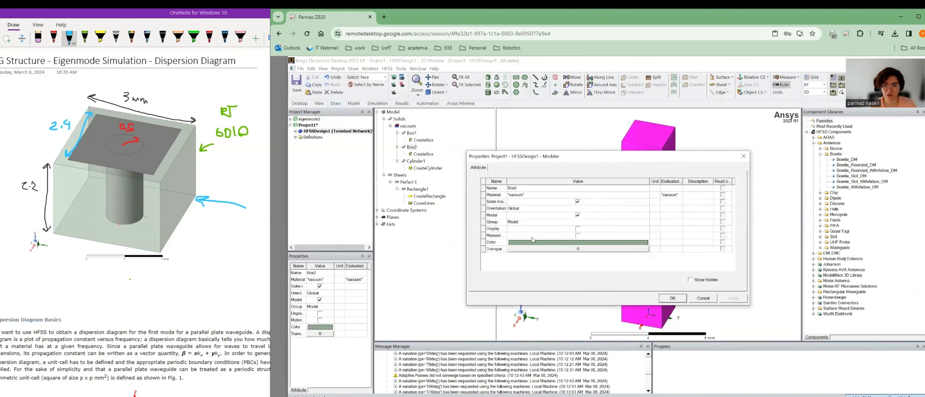
{"action": "left_click", "coordinate": [579, 228]}
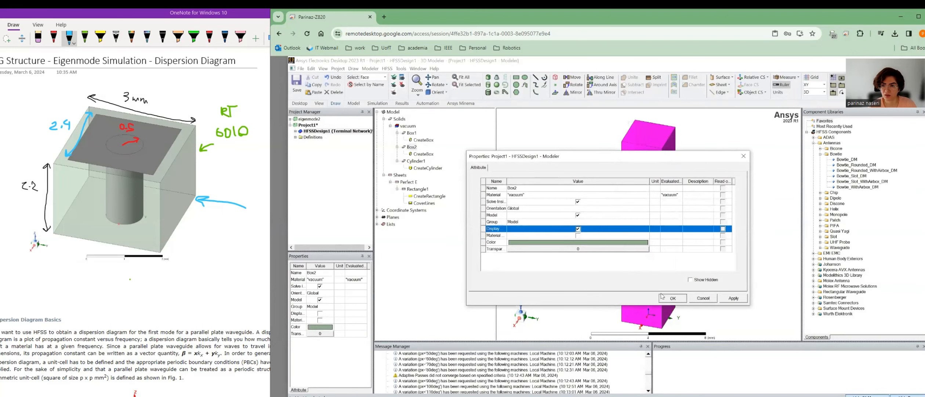
{"action": "left_click", "coordinate": [663, 297]}
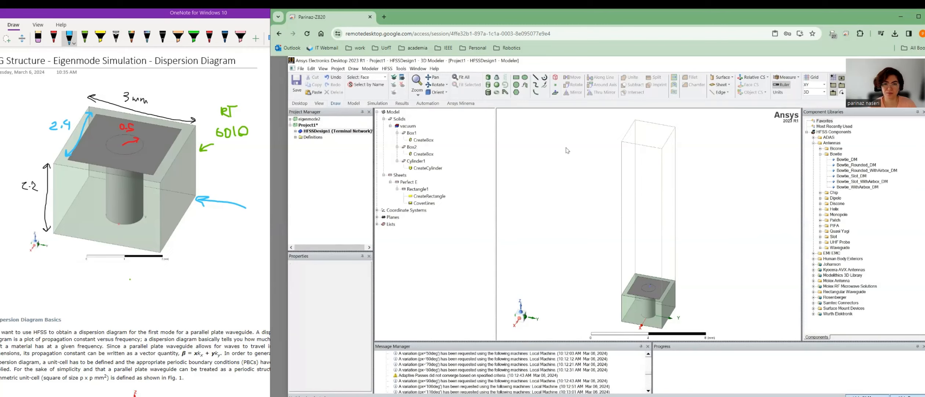
Pick Box2's top face and bring up its Assign Boundary options.
{"action": "left_click", "coordinate": [656, 136]}
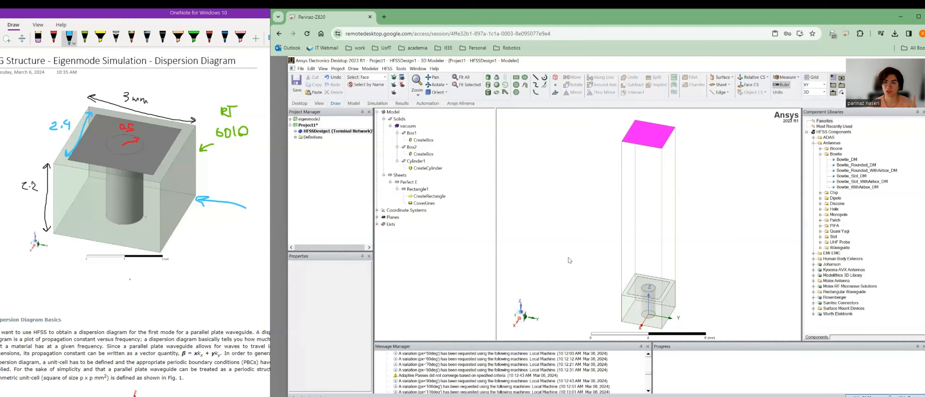
{"action": "right_click", "coordinate": [653, 134]}
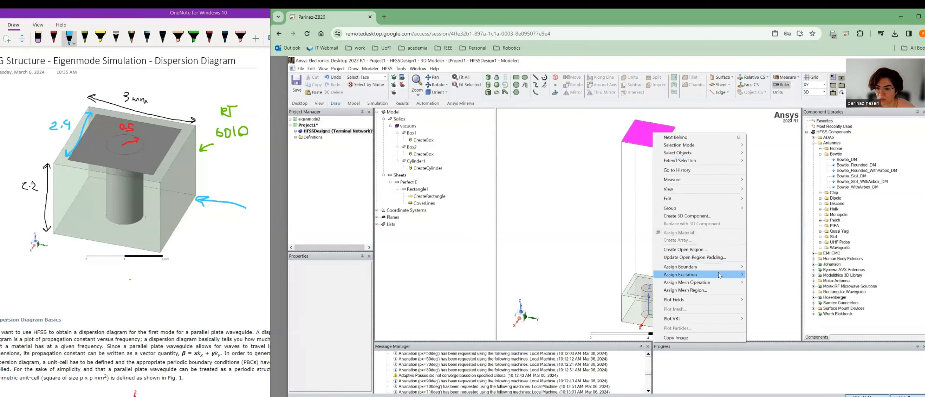
{"action": "mouse_move", "coordinate": [720, 275]}
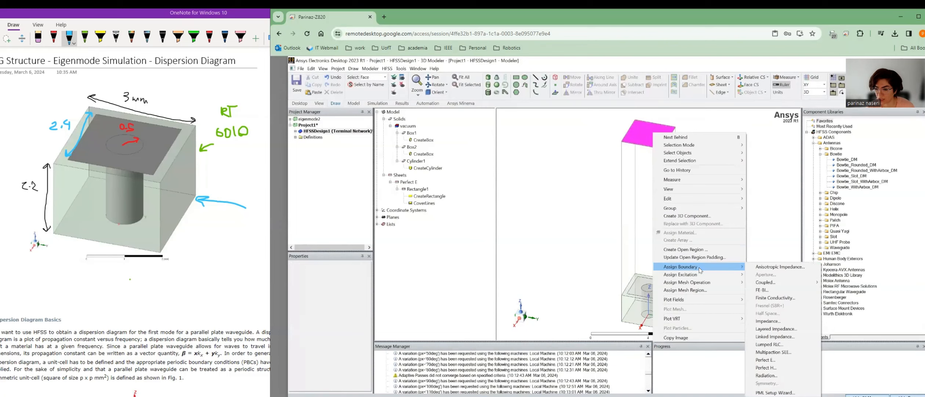
Run the PML Setup Wizard on the top face with 1.5 mm uniform thickness, creating PML_Box1.
{"action": "left_click", "coordinate": [773, 393]}
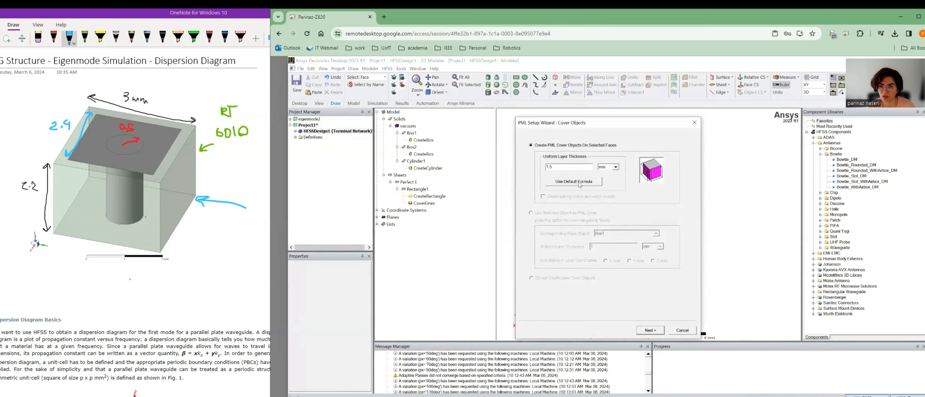
{"action": "left_click", "coordinate": [656, 330]}
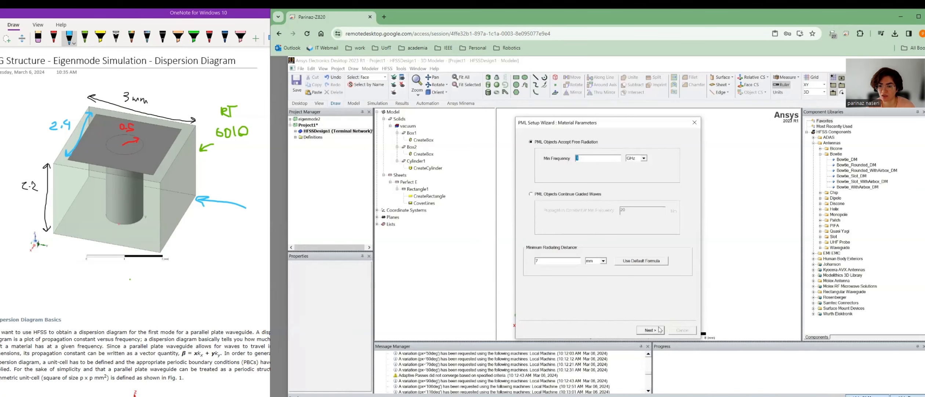
{"action": "left_click", "coordinate": [659, 330]}
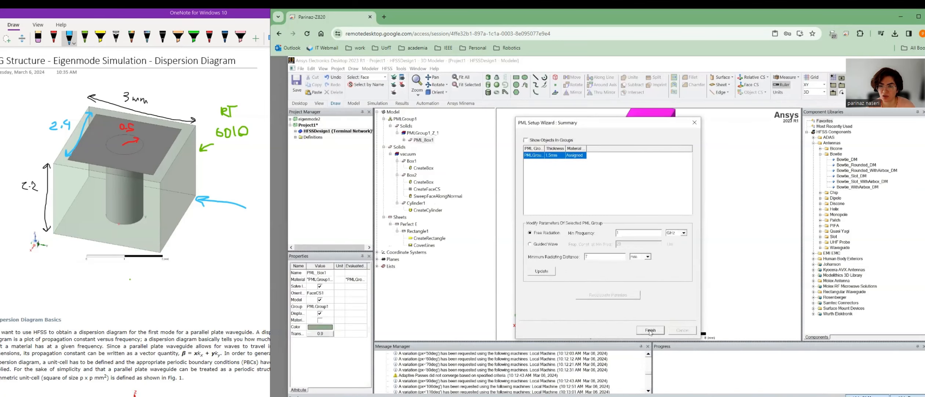
{"action": "left_click", "coordinate": [649, 331]}
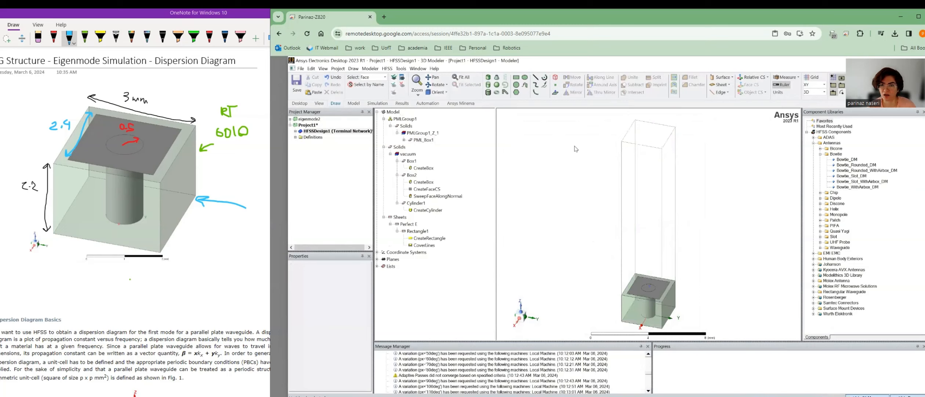
Switch the design's solution type to Eigenmode.
{"action": "left_click", "coordinate": [429, 142]}
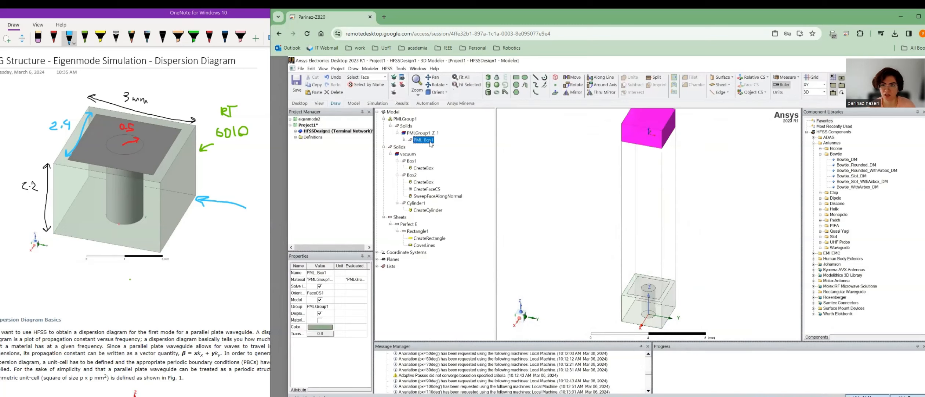
{"action": "left_click", "coordinate": [589, 151]}
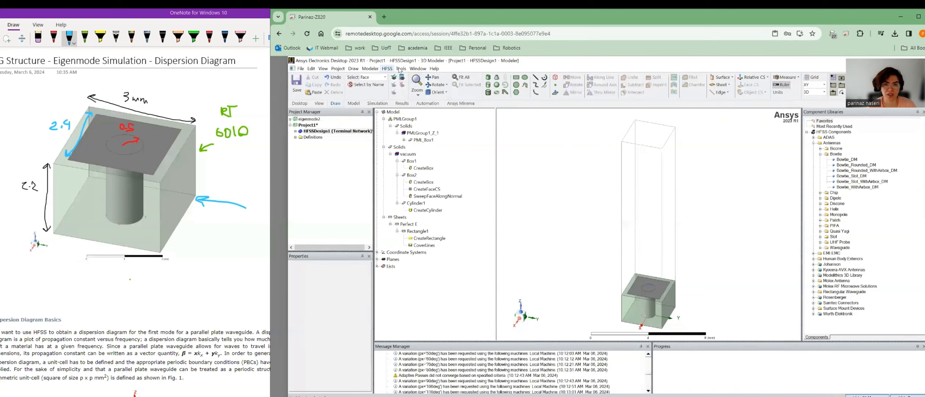
{"action": "left_click", "coordinate": [388, 69]}
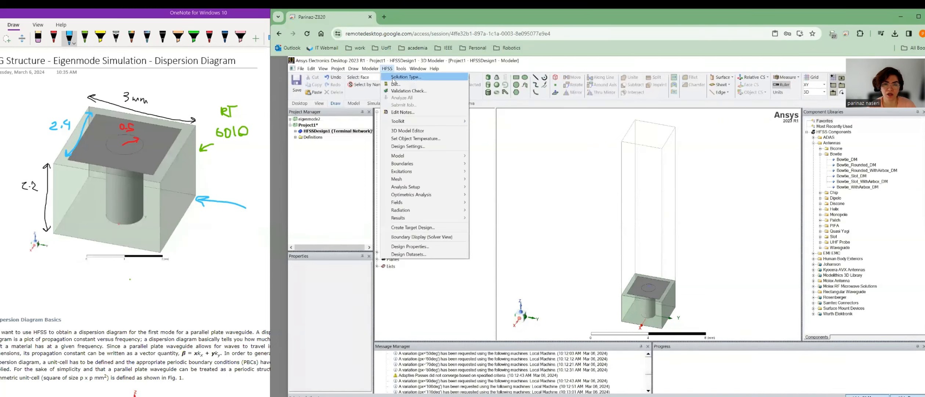
{"action": "left_click", "coordinate": [400, 77]}
{"action": "left_click", "coordinate": [575, 201]}
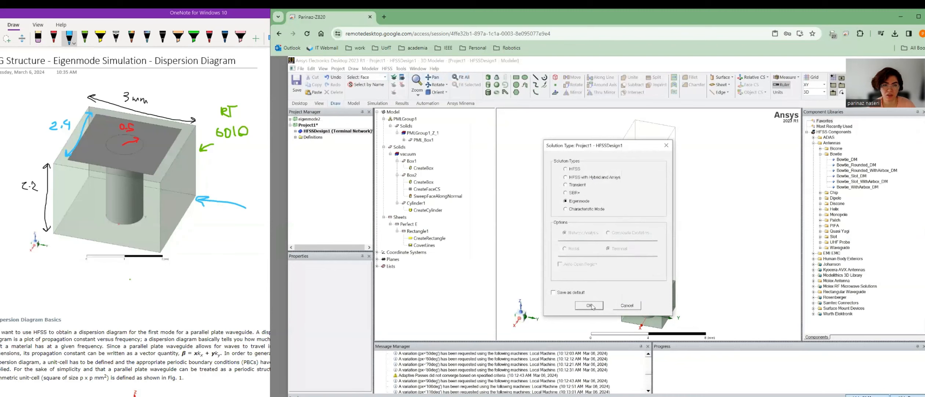
{"action": "left_click", "coordinate": [589, 305]}
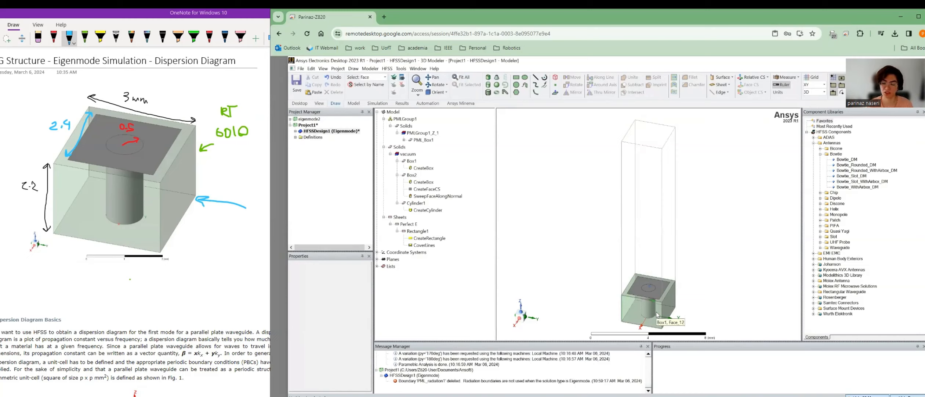
Check the actions for Box2's side face Face_60, then bring the OneNote notes forward.
{"action": "left_click", "coordinate": [670, 246]}
{"action": "right_click", "coordinate": [671, 246]}
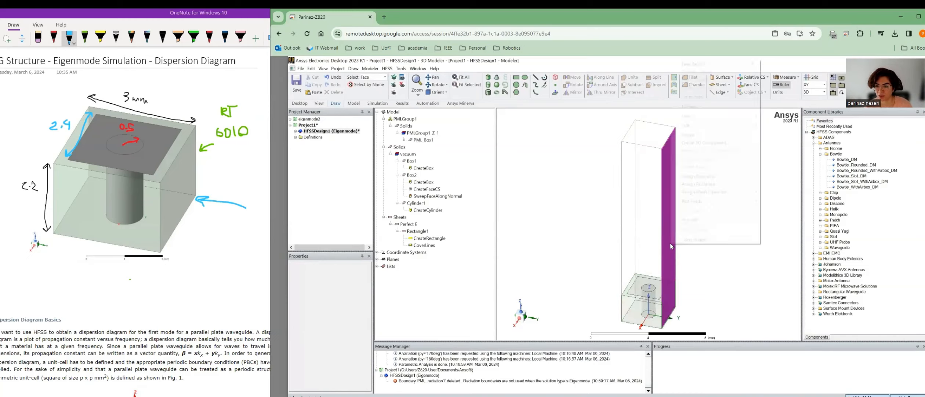
{"action": "left_click", "coordinate": [561, 227]}
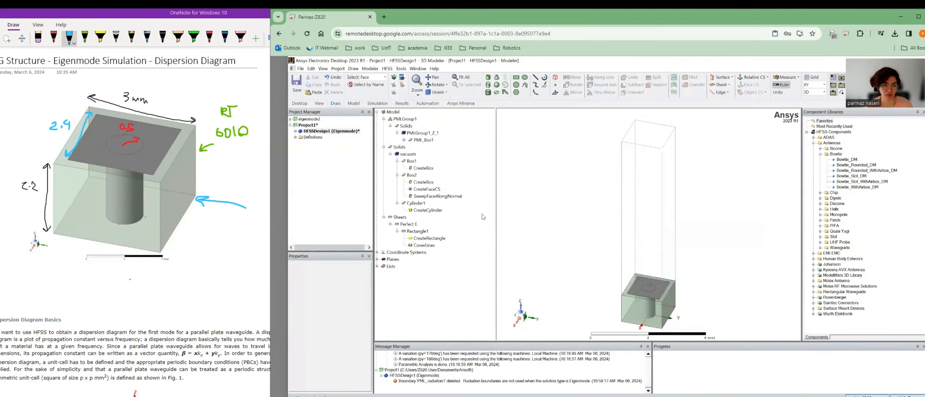
{"action": "left_click", "coordinate": [235, 167]}
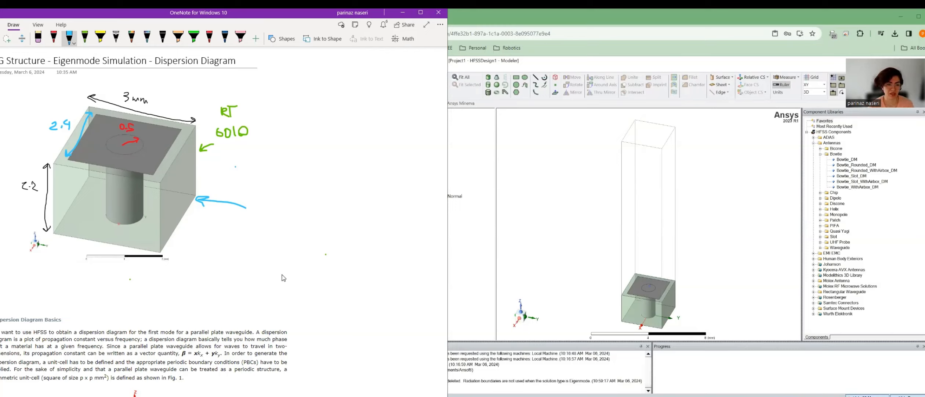
Circle the β propagation-vector formula in red ink, then return to the HFSS window.
{"action": "scroll", "coordinate": [185, 358], "scroll_direction": "down", "scroll_amount": 3}
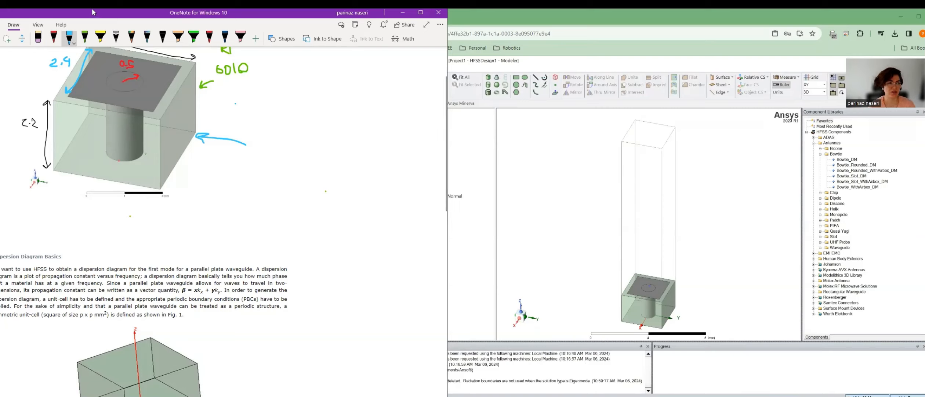
{"action": "left_click", "coordinate": [54, 37]}
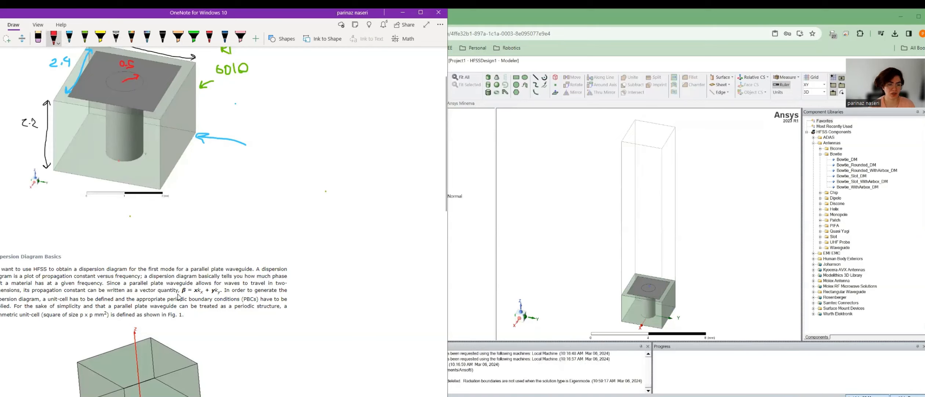
{"action": "mouse_move", "coordinate": [178, 296]}
{"action": "left_mouse_down"}
{"action": "mouse_move", "coordinate": [240, 289]}
{"action": "mouse_move", "coordinate": [192, 298]}
{"action": "left_mouse_up"}
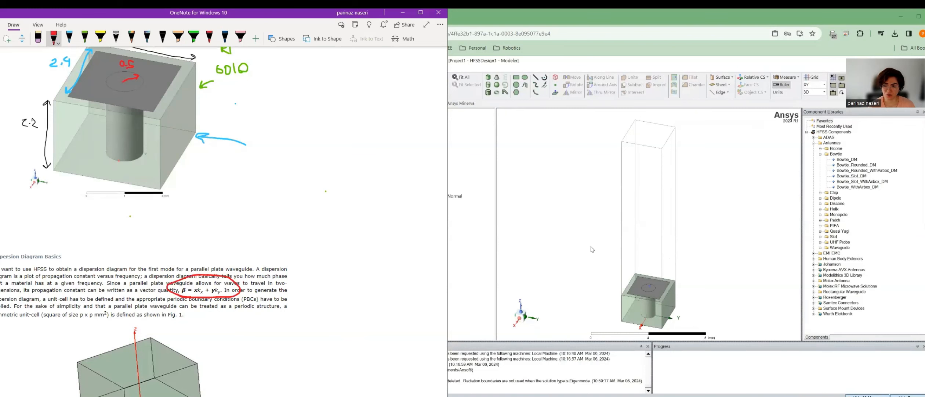
{"action": "left_click", "coordinate": [630, 253]}
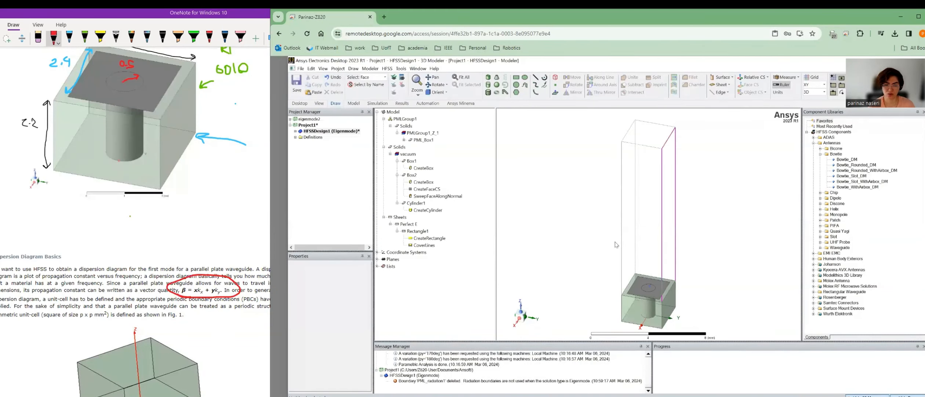
{"action": "scroll", "coordinate": [210, 240], "scroll_direction": "down", "scroll_amount": 5}
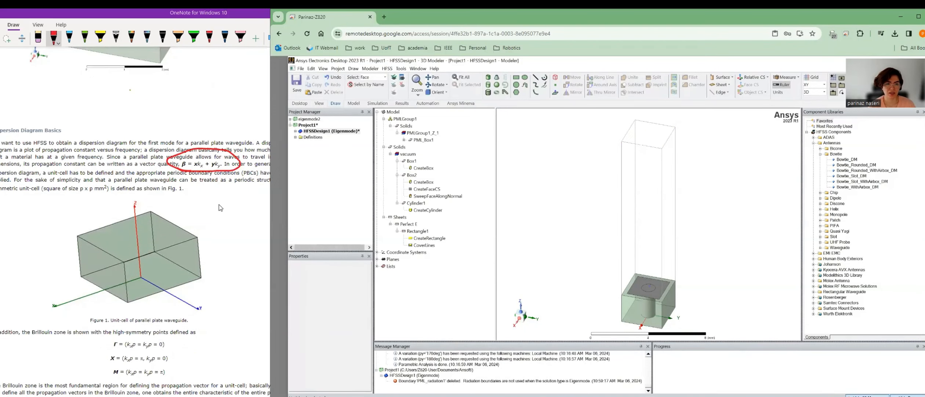
{"action": "scroll", "coordinate": [211, 209], "scroll_direction": "down", "scroll_amount": 1}
{"action": "scroll", "coordinate": [211, 209], "scroll_direction": "down", "scroll_amount": 4}
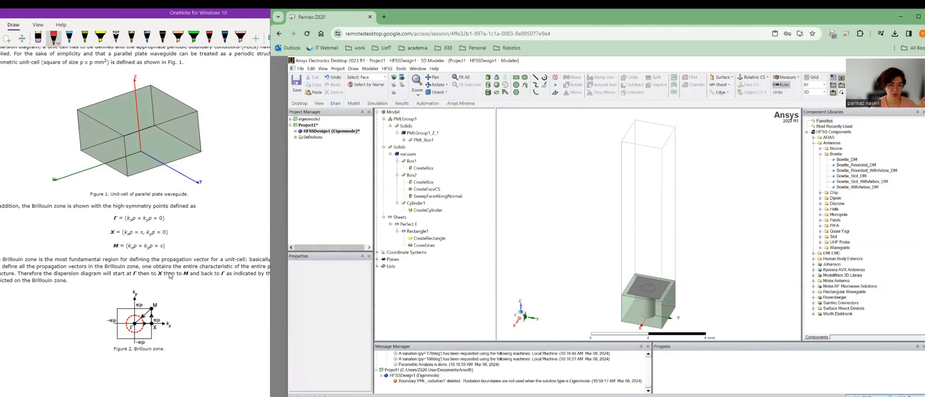
{"action": "scroll", "coordinate": [166, 295], "scroll_direction": "down", "scroll_amount": 2}
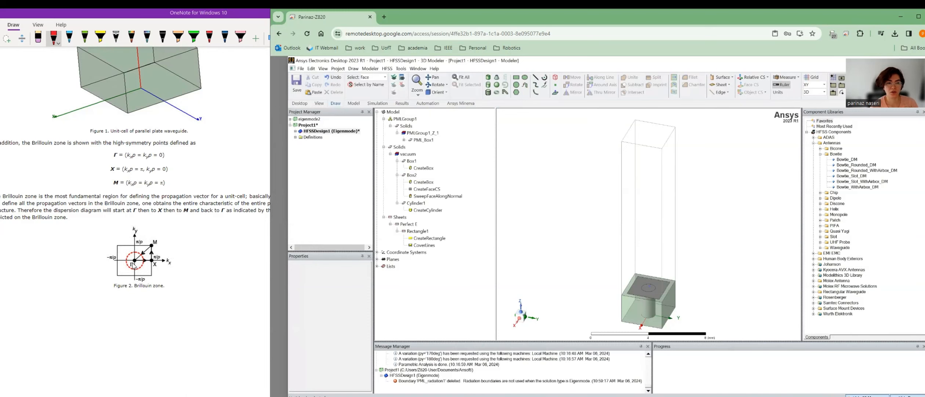
Scroll through the OneNote Brillouin-zone notes.
{"action": "scroll", "coordinate": [214, 227], "scroll_direction": "up", "scroll_amount": 5}
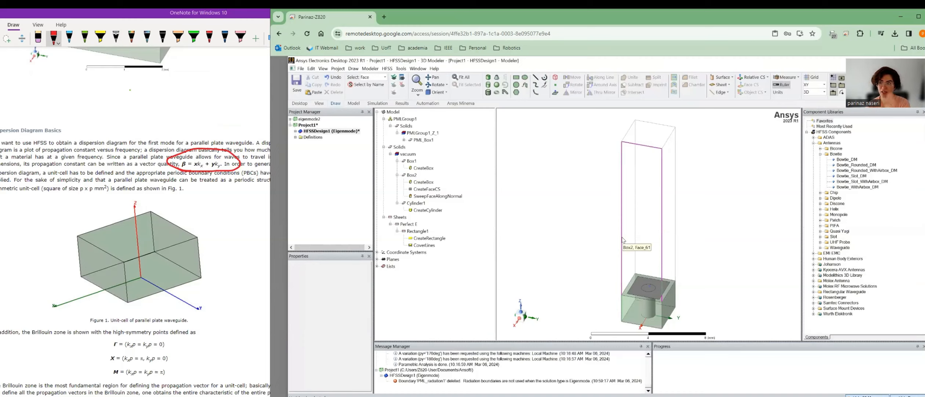
{"action": "scroll", "coordinate": [184, 257], "scroll_direction": "down", "scroll_amount": 5}
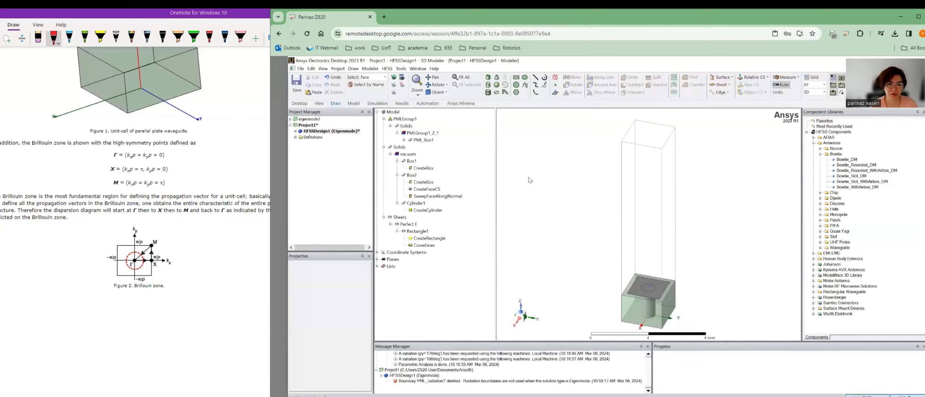
Maximize the remote session and assign a Primary coupled boundary to Box2's long side face.
{"action": "left_click", "coordinate": [670, 211]}
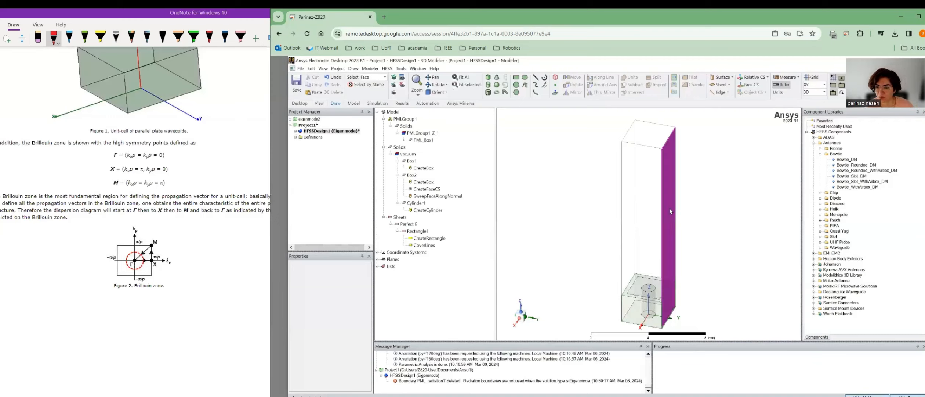
{"action": "double_click", "coordinate": [576, 16]}
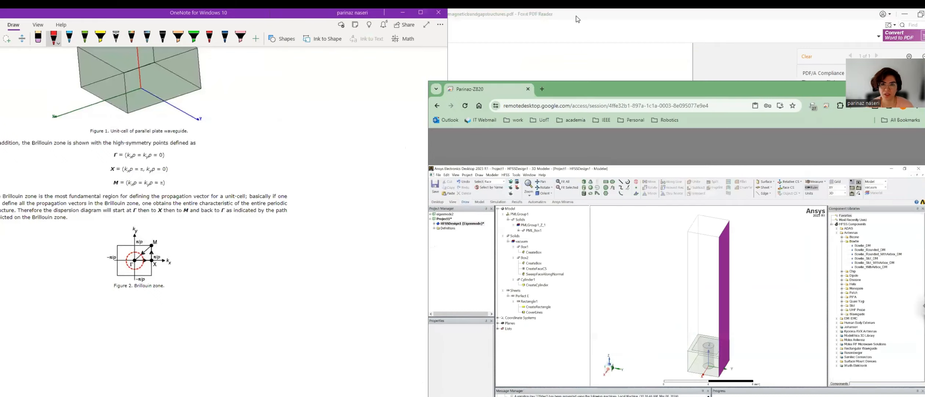
{"action": "double_click", "coordinate": [604, 89]}
{"action": "right_click", "coordinate": [513, 237]}
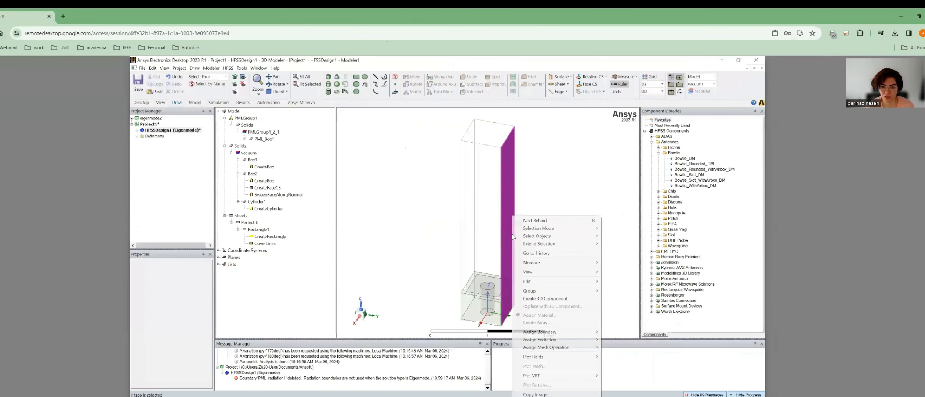
{"action": "mouse_move", "coordinate": [550, 331]}
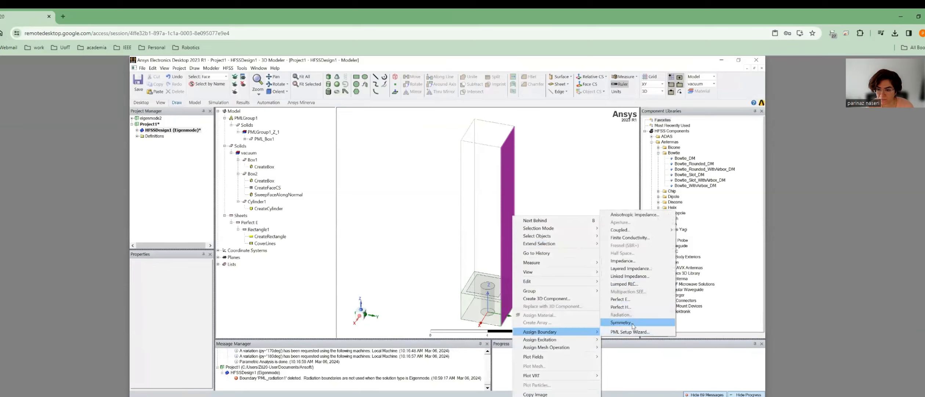
{"action": "mouse_move", "coordinate": [637, 233]}
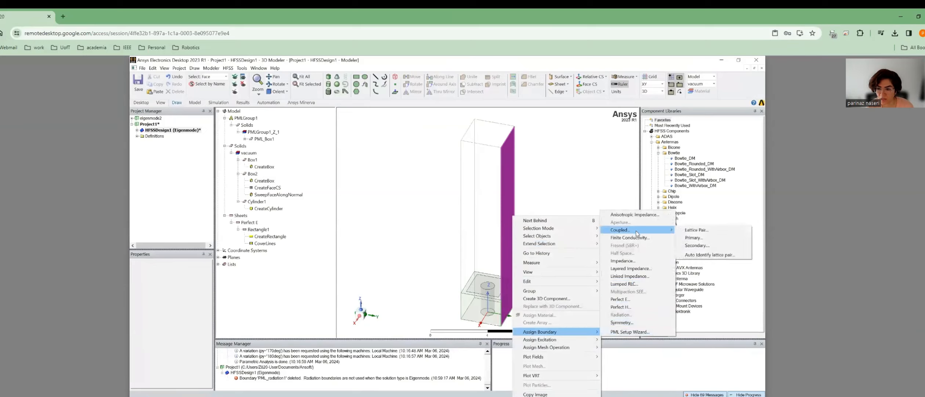
{"action": "left_click", "coordinate": [694, 237]}
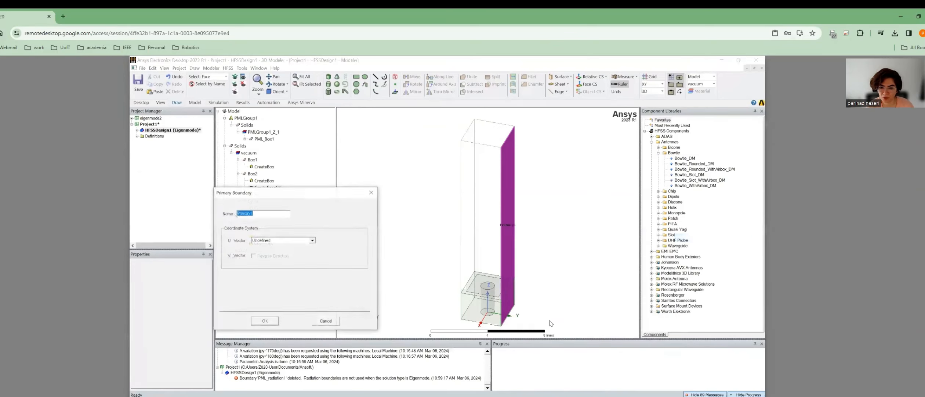
Define the Primary boundary's U vector between two corner vertices and confirm it.
{"action": "left_click", "coordinate": [288, 241]}
{"action": "left_click", "coordinate": [284, 252]}
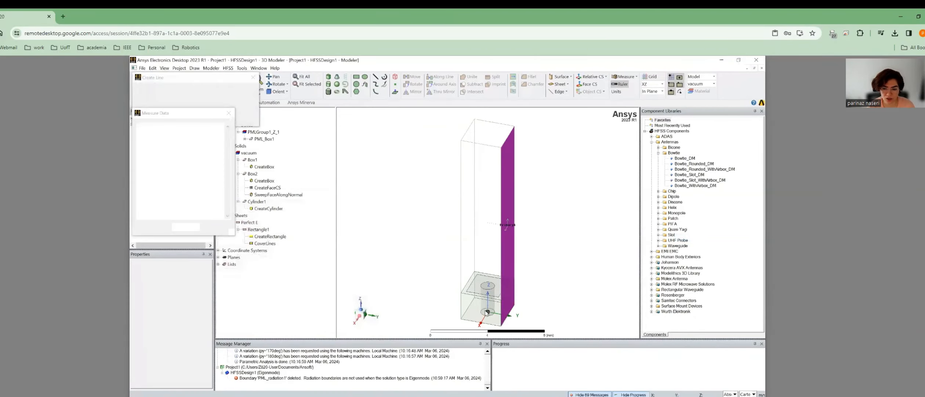
{"action": "left_click", "coordinate": [516, 305]}
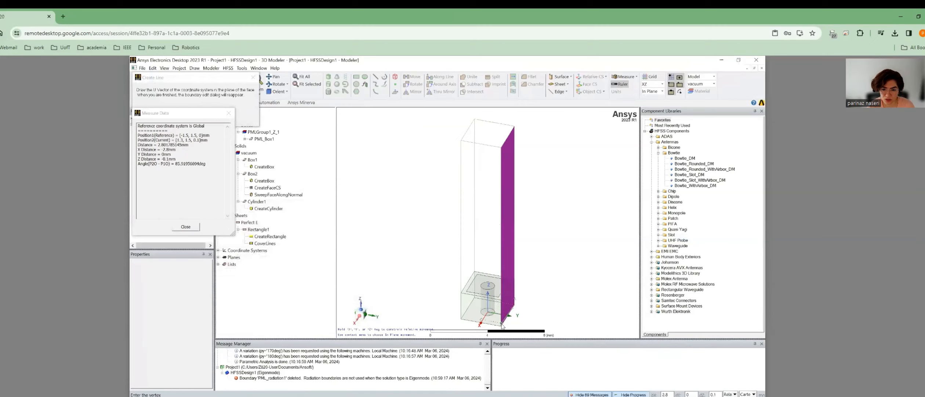
{"action": "left_click", "coordinate": [501, 326]}
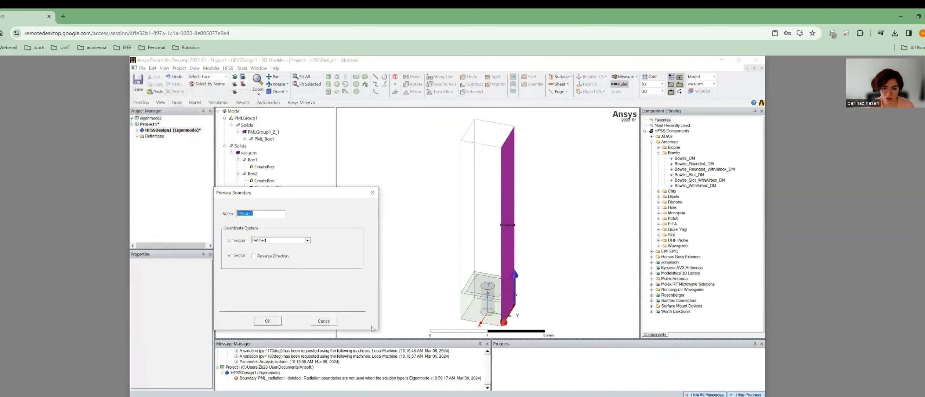
{"action": "left_click", "coordinate": [268, 320]}
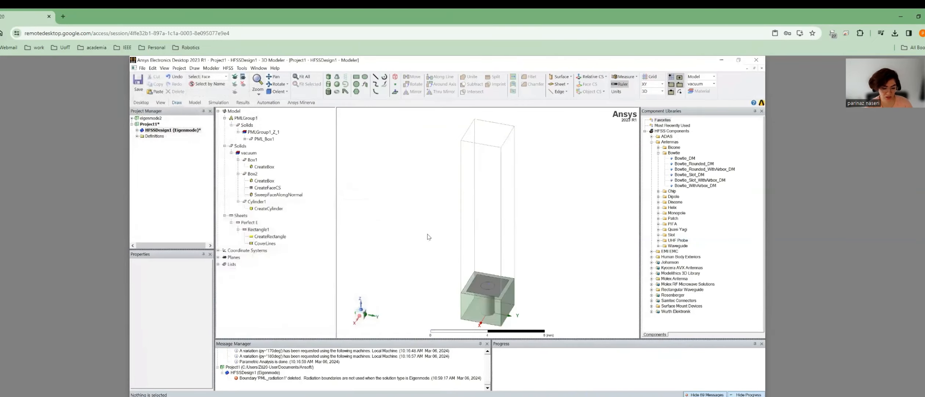
{"action": "middle_click_drag", "start_coordinate": [443, 240], "coordinate": [476, 247]}
Make the opposite side face a Secondary boundary paired with Primary1, drawing a new U vector between two corners.
{"action": "left_click", "coordinate": [473, 243]}
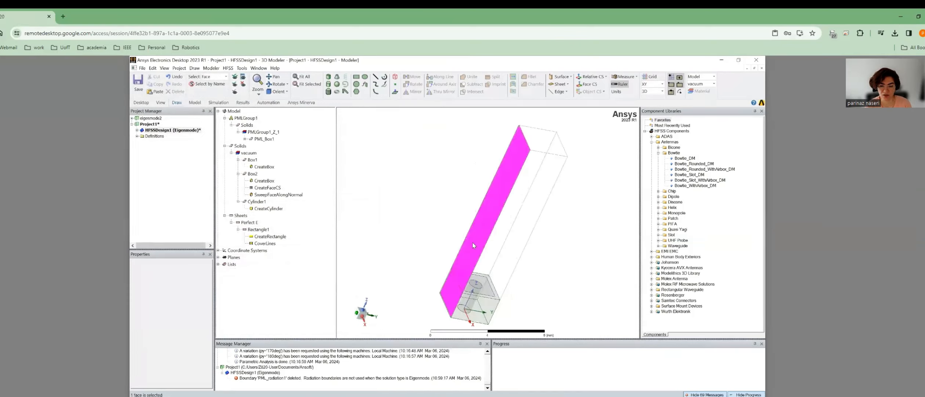
{"action": "right_click", "coordinate": [473, 242]}
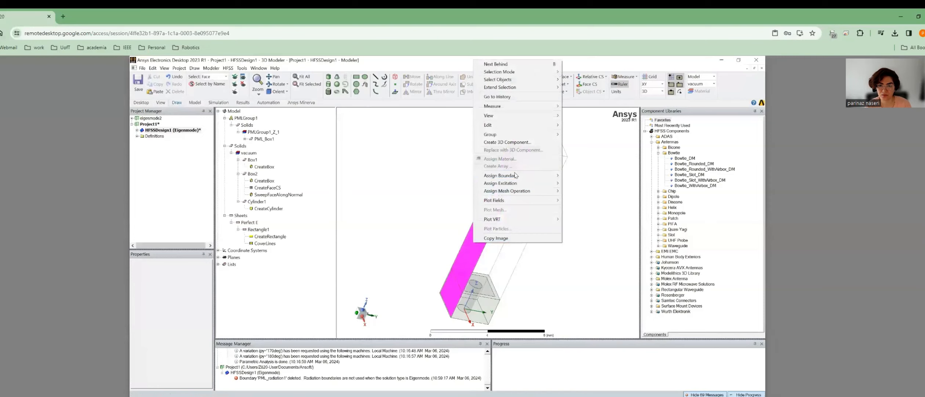
{"action": "mouse_move", "coordinate": [514, 176]}
{"action": "mouse_move", "coordinate": [597, 191]}
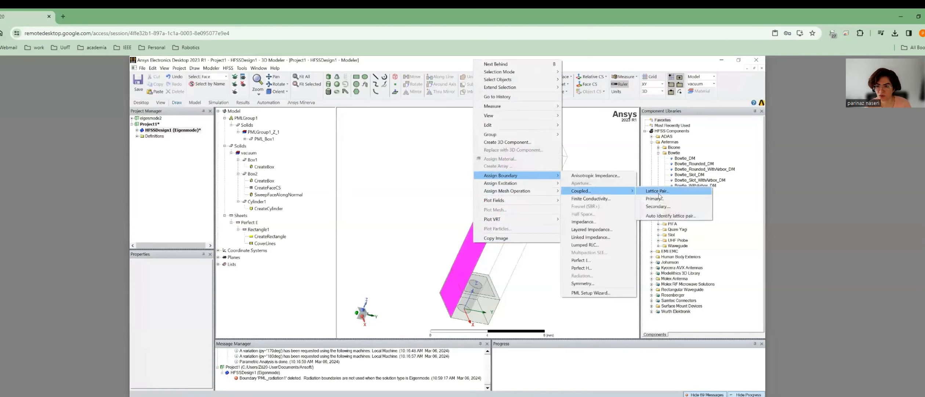
{"action": "left_click", "coordinate": [660, 208]}
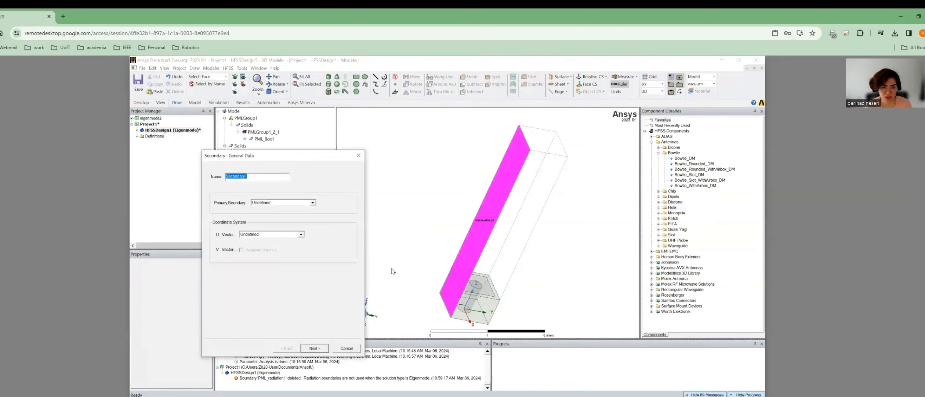
{"action": "left_click", "coordinate": [301, 202]}
{"action": "left_click", "coordinate": [272, 208]}
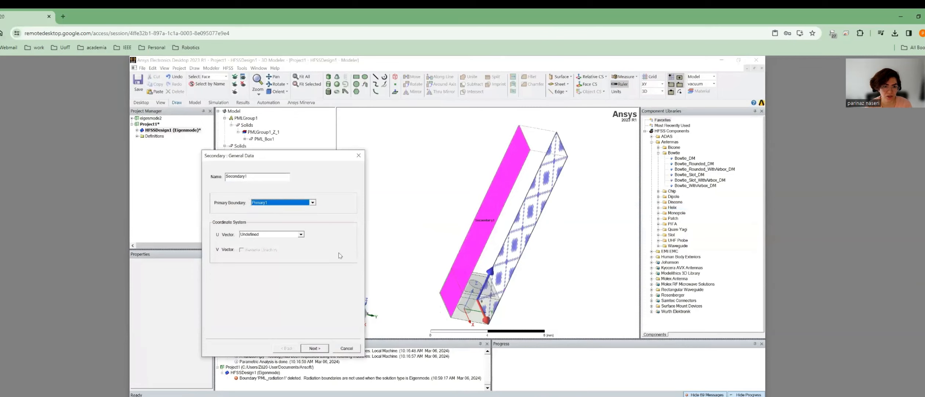
{"action": "left_click", "coordinate": [262, 235]}
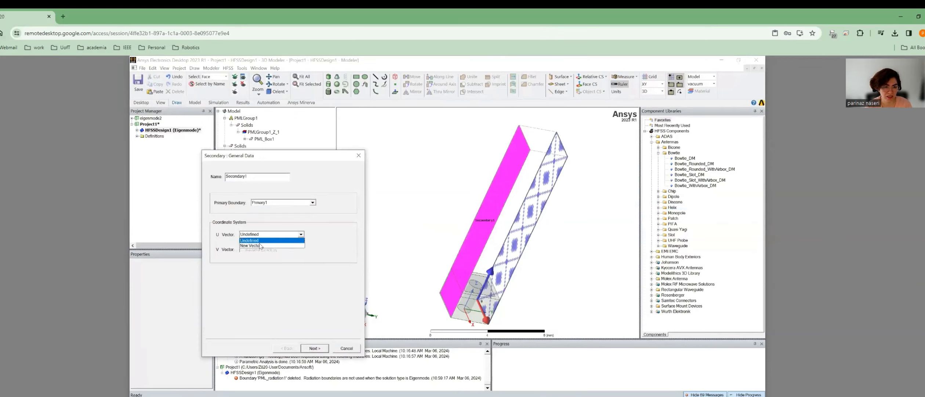
{"action": "left_click", "coordinate": [279, 247]}
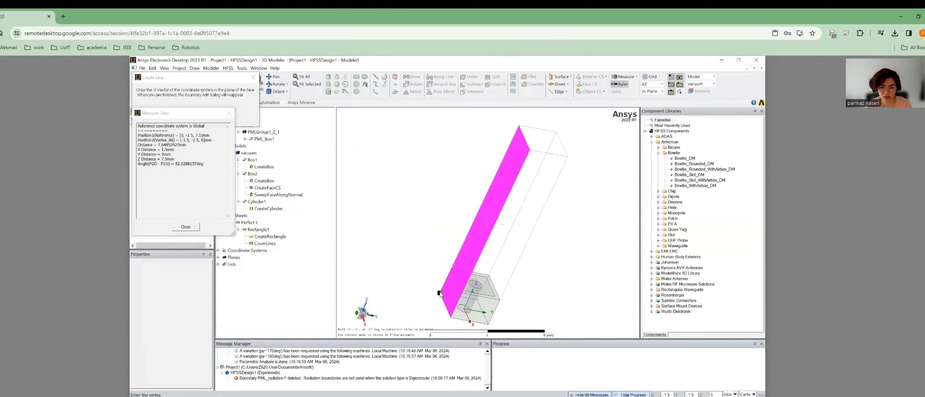
{"action": "left_click", "coordinate": [440, 293]}
{"action": "left_click", "coordinate": [451, 317]}
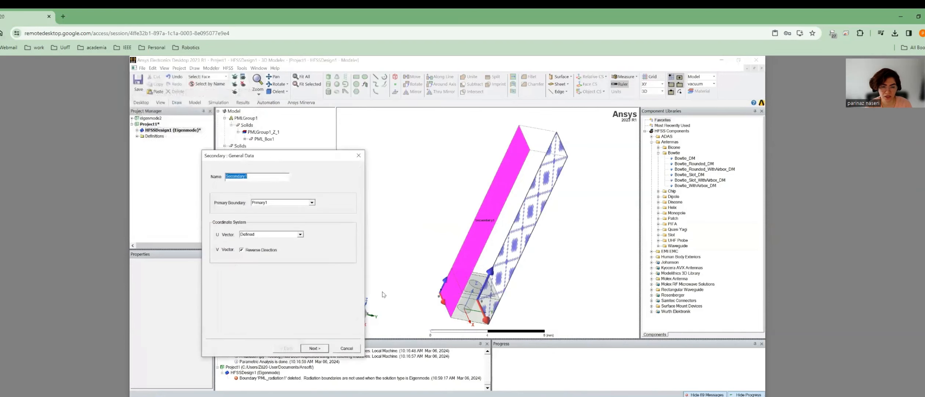
Set the secondary boundary's phase delay to a new angle variable py.
{"action": "left_click", "coordinate": [320, 347]}
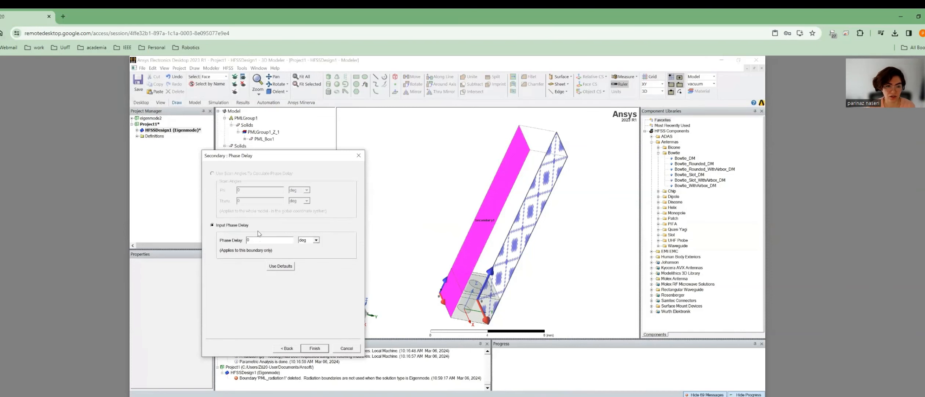
{"action": "left_click_drag", "start_coordinate": [258, 240], "coordinate": [238, 240]}
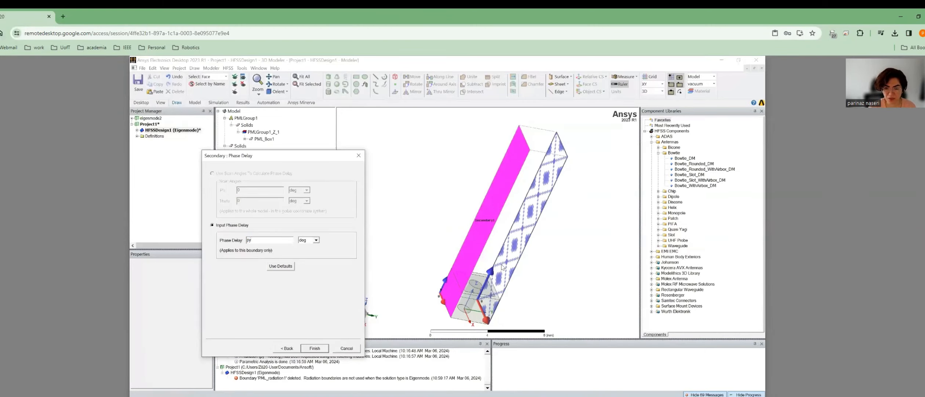
{"action": "left_click", "coordinate": [309, 350]}
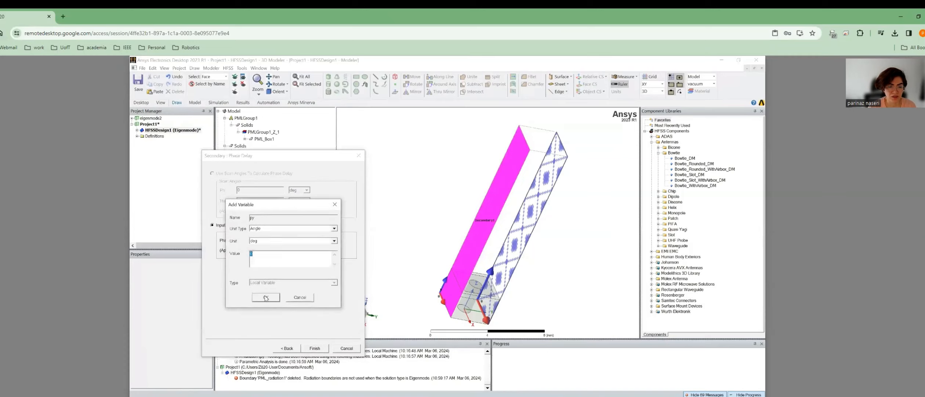
{"action": "left_click", "coordinate": [266, 297]}
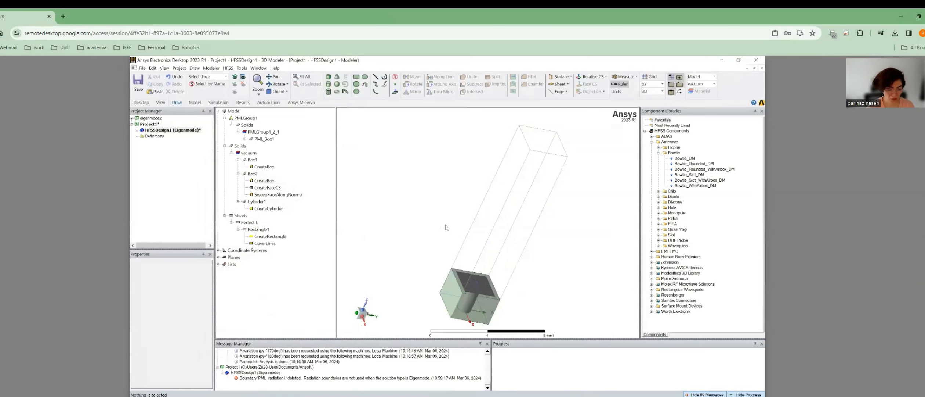
Assign Primary2 to another long side wall of Box2, with a new U vector drawn between two box corners.
{"action": "mouse_move", "coordinate": [538, 282]}
{"action": "left_mouse_down", "text": "alt"}
{"action": "mouse_move", "coordinate": [464, 273]}
{"action": "mouse_move", "coordinate": [496, 245]}
{"action": "left_mouse_up", "text": "alt"}
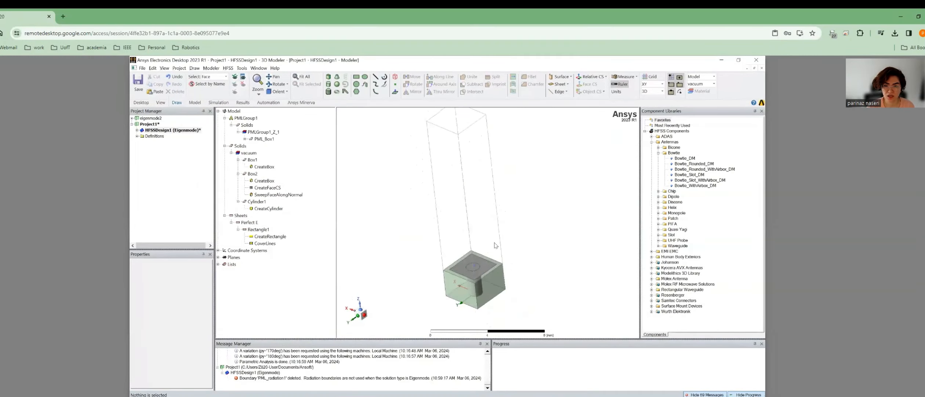
{"action": "left_click", "coordinate": [478, 212]}
{"action": "right_click", "coordinate": [477, 210]}
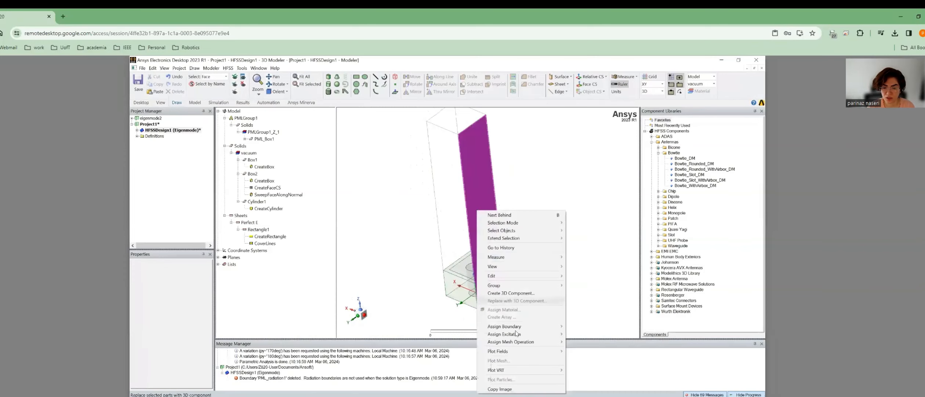
{"action": "mouse_move", "coordinate": [514, 326]}
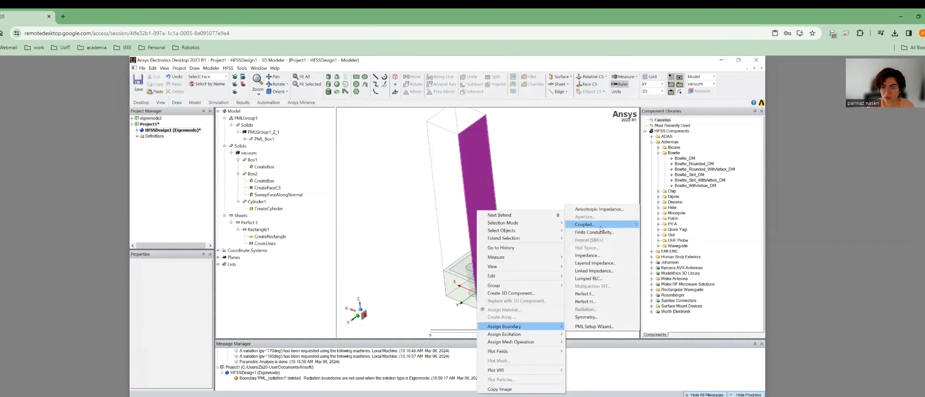
{"action": "mouse_move", "coordinate": [600, 228]}
{"action": "left_click", "coordinate": [661, 233]}
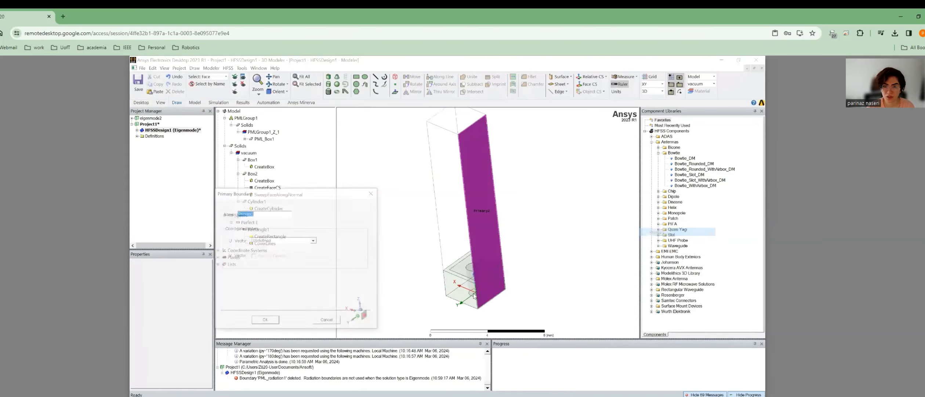
{"action": "left_click", "coordinate": [264, 241]}
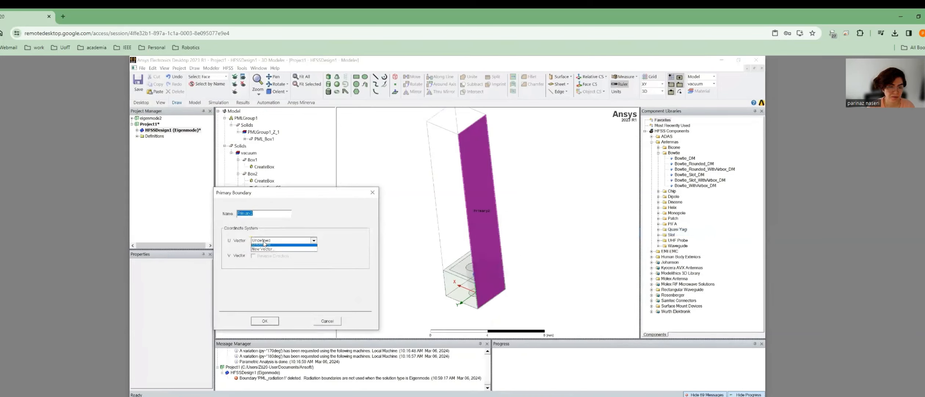
{"action": "left_click", "coordinate": [262, 249]}
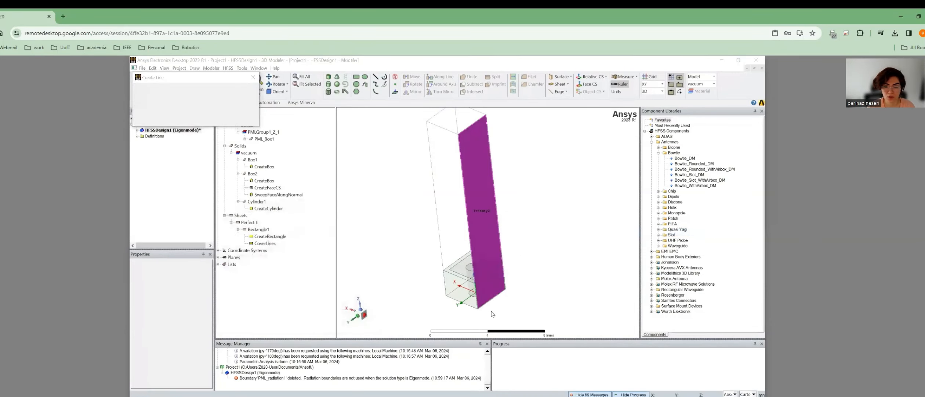
{"action": "left_click", "coordinate": [506, 290]}
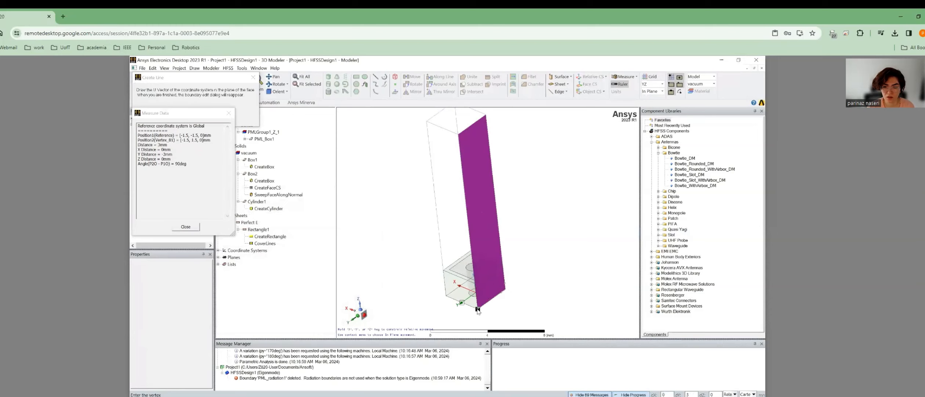
{"action": "left_click", "coordinate": [478, 309]}
{"action": "left_click", "coordinate": [273, 322]}
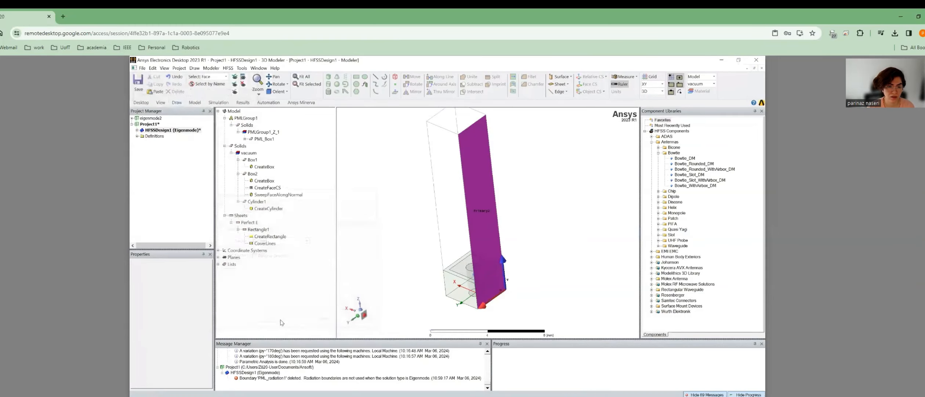
{"action": "left_click_drag", "start_coordinate": [426, 256], "coordinate": [467, 241], "text": "alt"}
Make the opposite wall a Secondary boundary paired with Primary2, with a new U vector and reversed V direction.
{"action": "left_click", "coordinate": [467, 241]}
{"action": "right_click", "coordinate": [467, 241]}
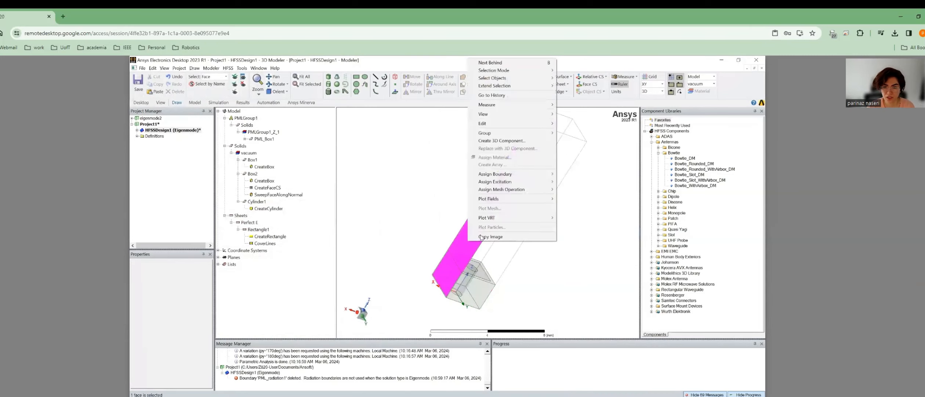
{"action": "mouse_move", "coordinate": [499, 174]}
{"action": "mouse_move", "coordinate": [592, 190]}
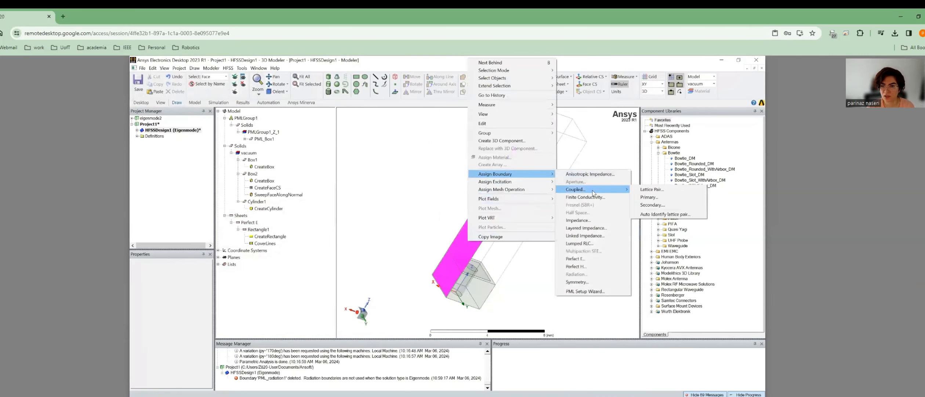
{"action": "left_click", "coordinate": [653, 204]}
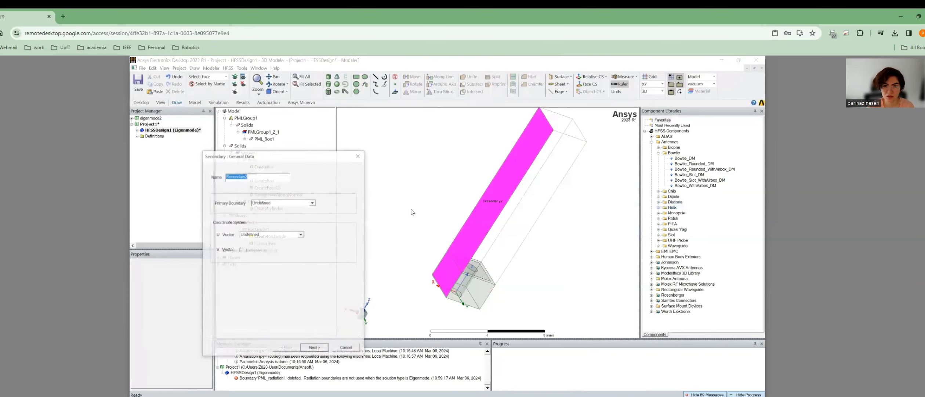
{"action": "left_click", "coordinate": [265, 203]}
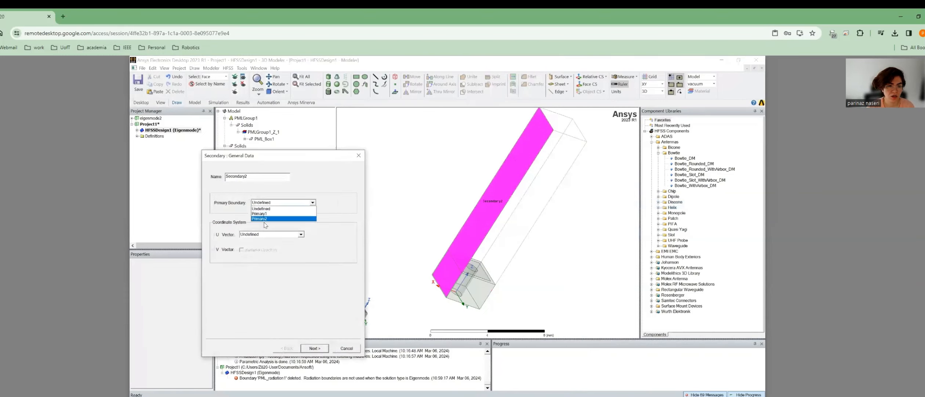
{"action": "left_click", "coordinate": [267, 218]}
{"action": "left_click", "coordinate": [263, 234]}
{"action": "left_click", "coordinate": [258, 246]}
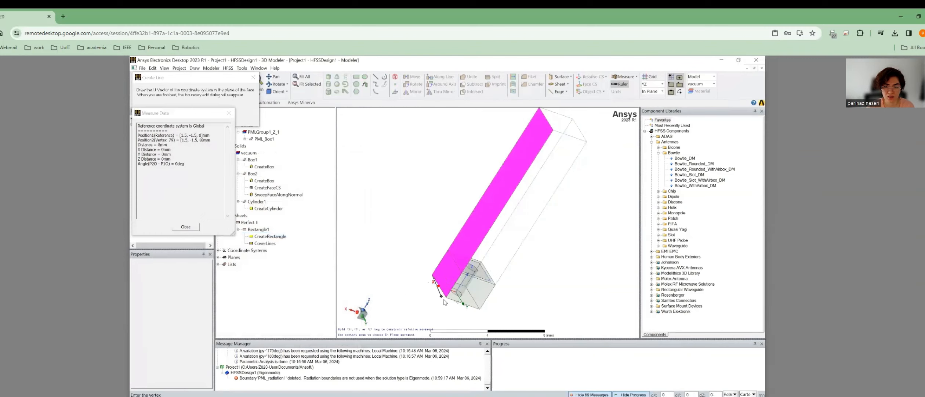
{"action": "left_click", "coordinate": [432, 275]}
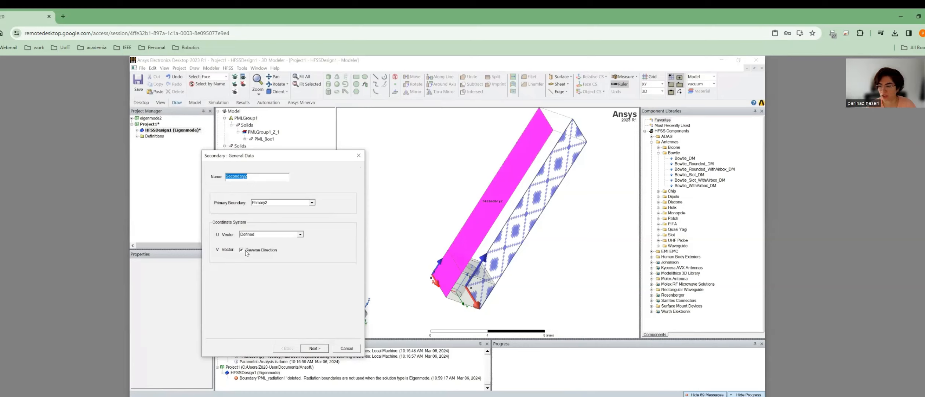
Set Secondary2's phase delay to a new angle variable px.
{"action": "left_click", "coordinate": [313, 349]}
{"action": "left_click_drag", "start_coordinate": [254, 239], "coordinate": [227, 238]}
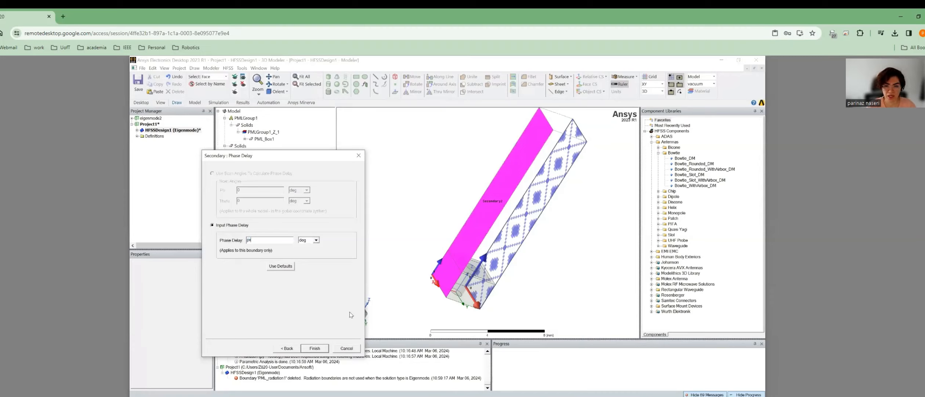
{"action": "left_click", "coordinate": [313, 348]}
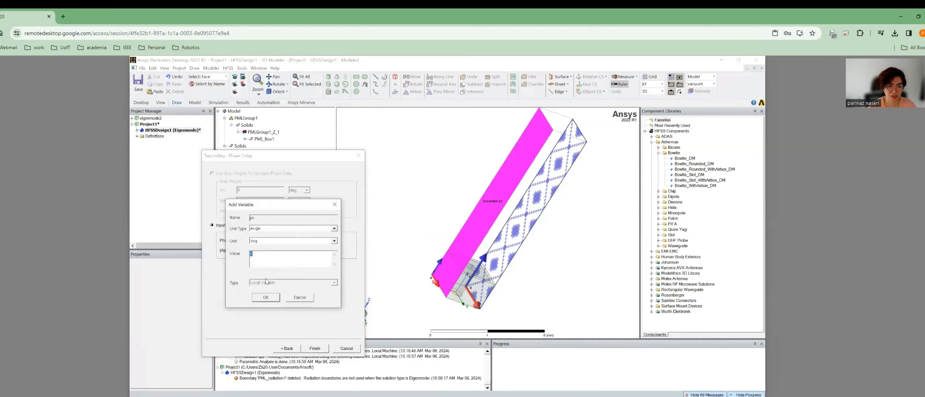
{"action": "left_click", "coordinate": [265, 297]}
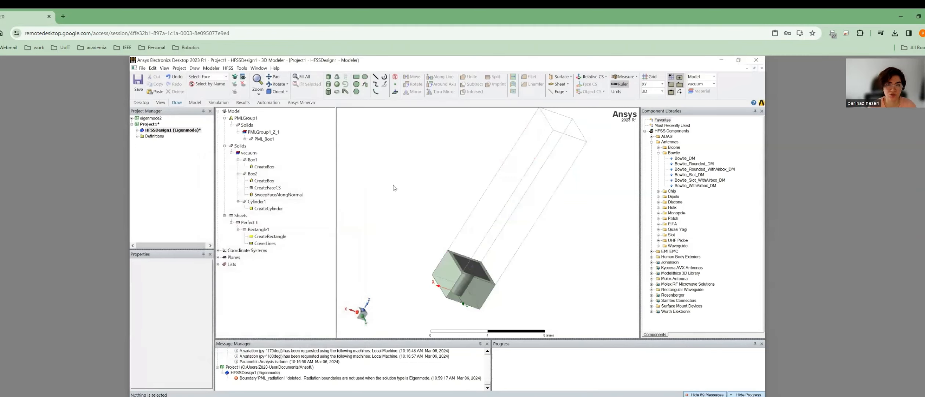
Switch to the trimetric view and fit the whole unit cell in the window.
{"action": "left_click", "coordinate": [287, 92]}
{"action": "left_click", "coordinate": [282, 139]}
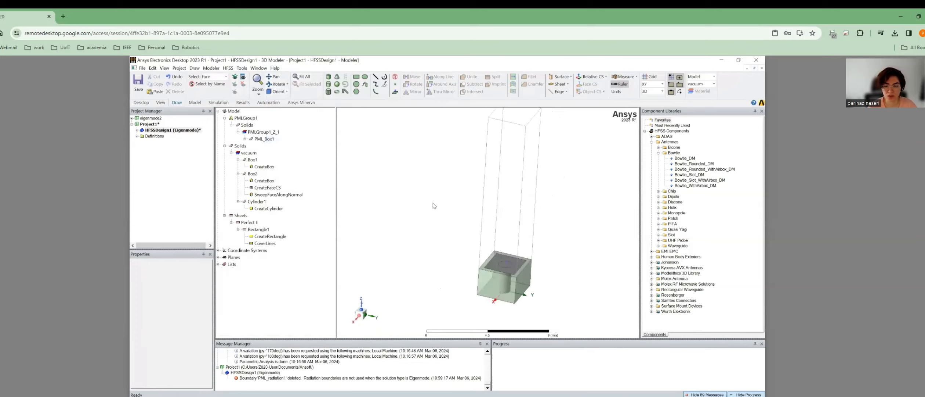
{"action": "left_click", "coordinate": [307, 78]}
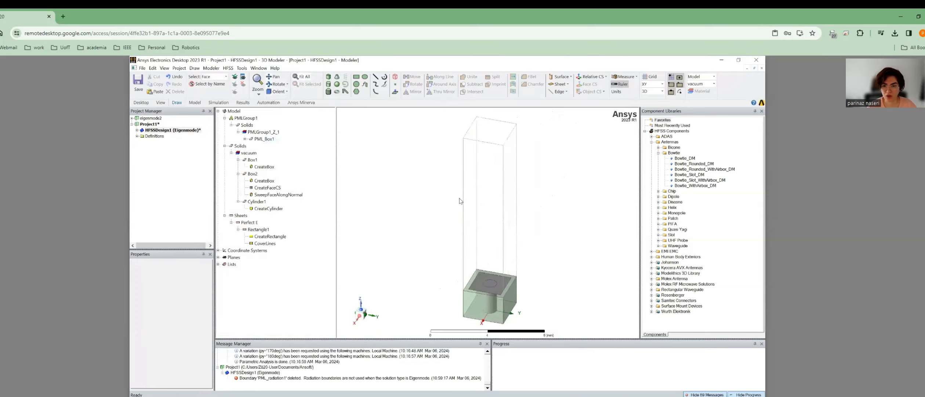
Inspect PerfE1, Primary1, Secondary1, Primary2 and Secondary2 in the Boundaries tree, then clear the selection.
{"action": "double_click", "coordinate": [142, 130]}
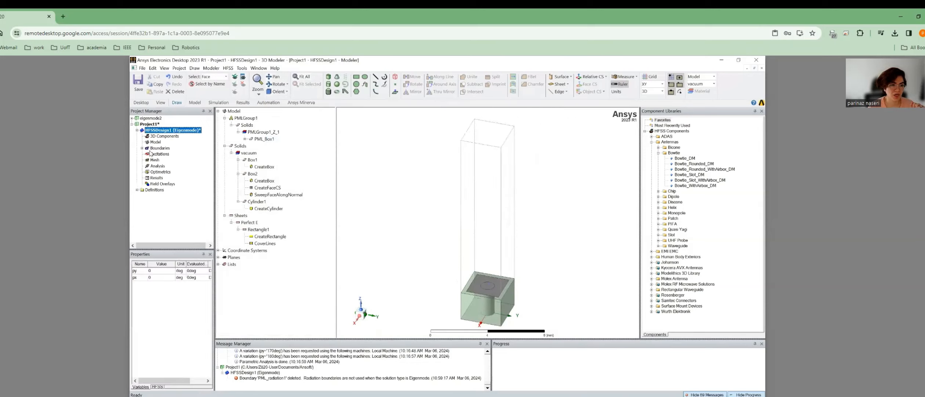
{"action": "left_click", "coordinate": [161, 154]}
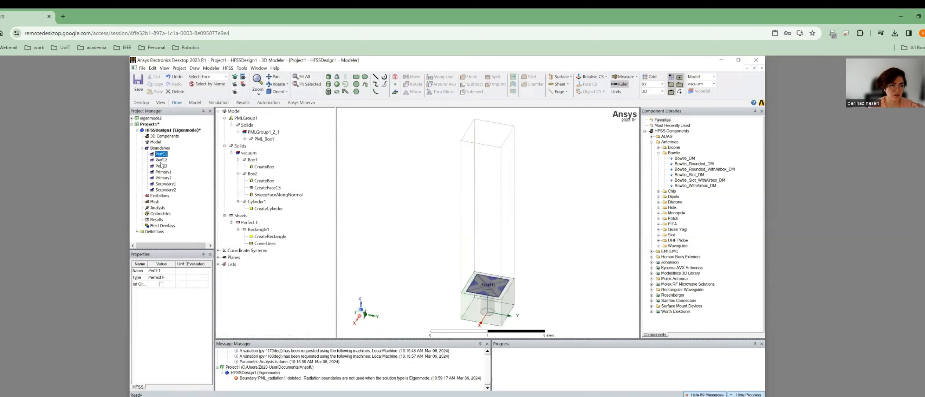
{"action": "left_click", "coordinate": [164, 172]}
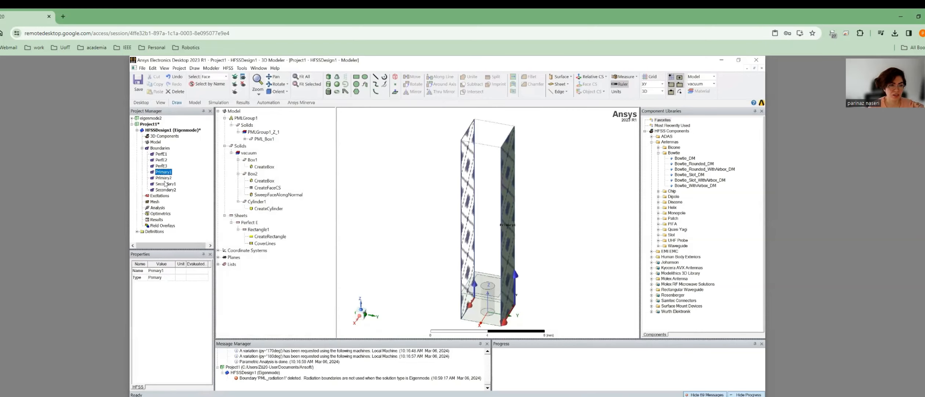
{"action": "left_click", "coordinate": [164, 184]}
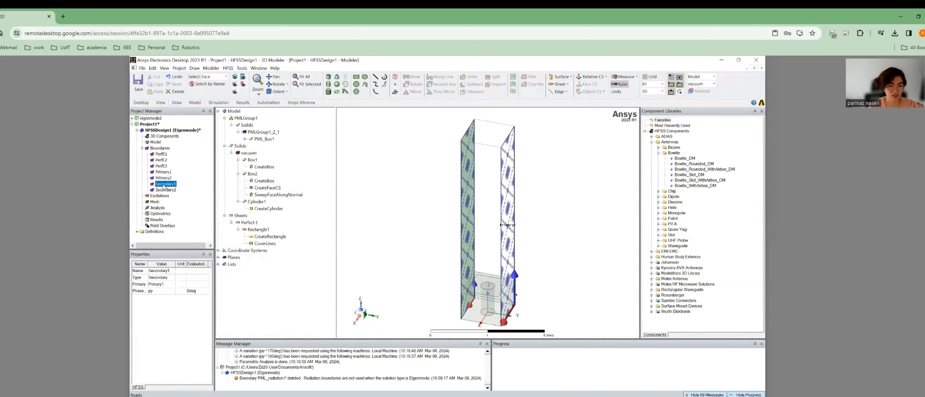
{"action": "left_click", "coordinate": [162, 178]}
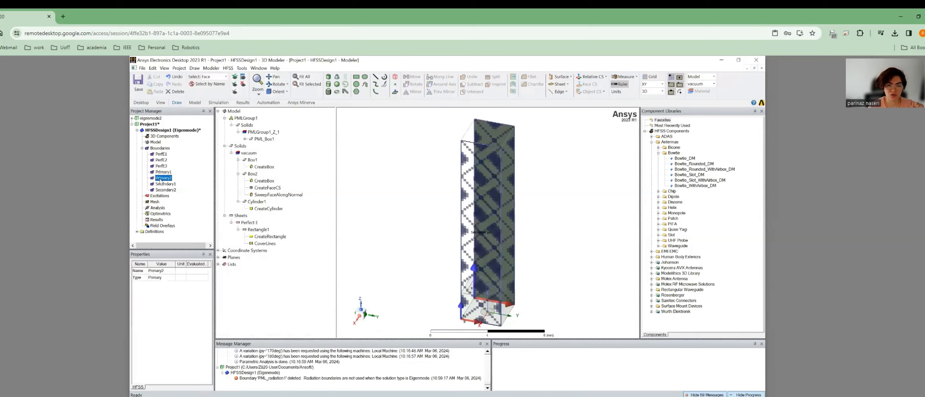
{"action": "left_click", "coordinate": [162, 190]}
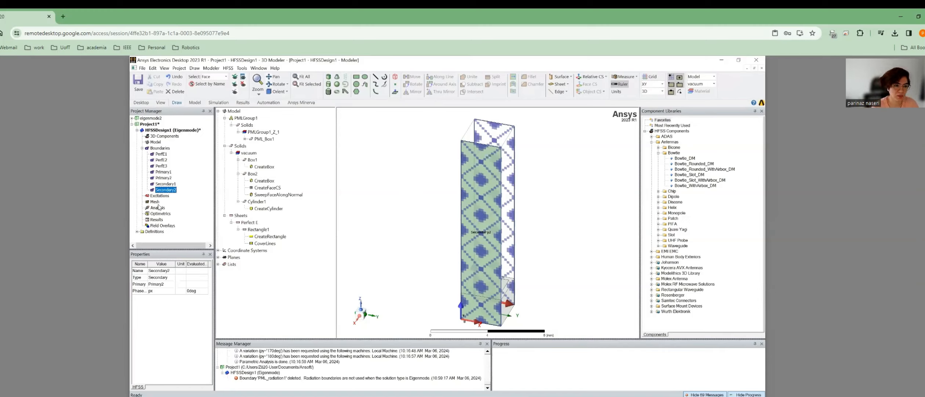
{"action": "left_click", "coordinate": [392, 206]}
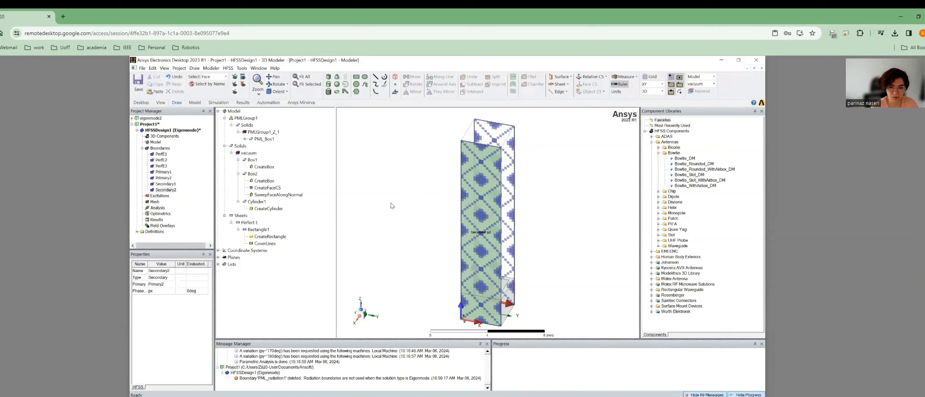
Add eigenmode Setup1 with a 1 GHz minimum frequency and 20 maximum passes.
{"action": "left_click", "coordinate": [157, 208]}
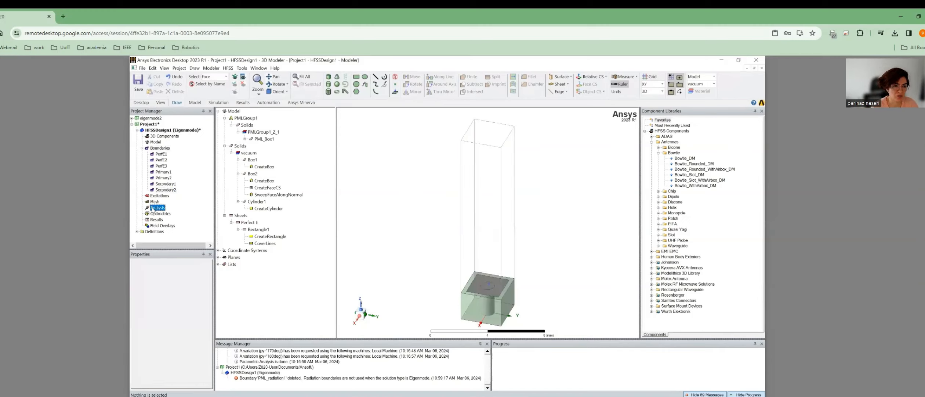
{"action": "right_click", "coordinate": [157, 208]}
{"action": "left_click", "coordinate": [170, 220]}
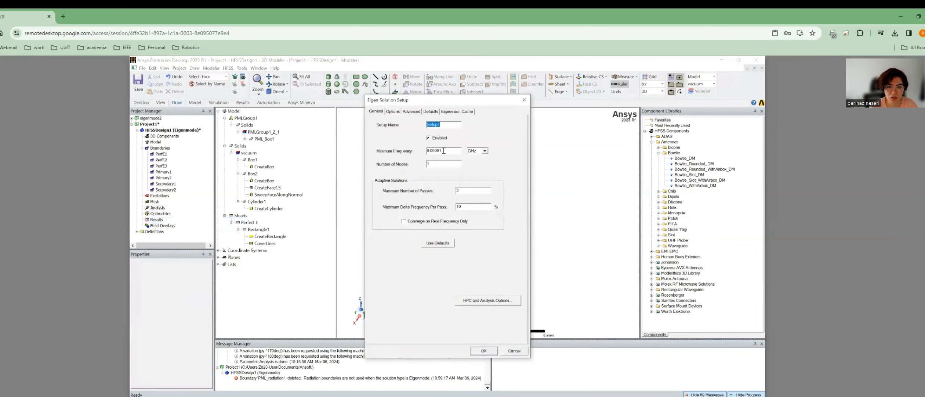
{"action": "left_click_drag", "start_coordinate": [444, 150], "coordinate": [415, 153]}
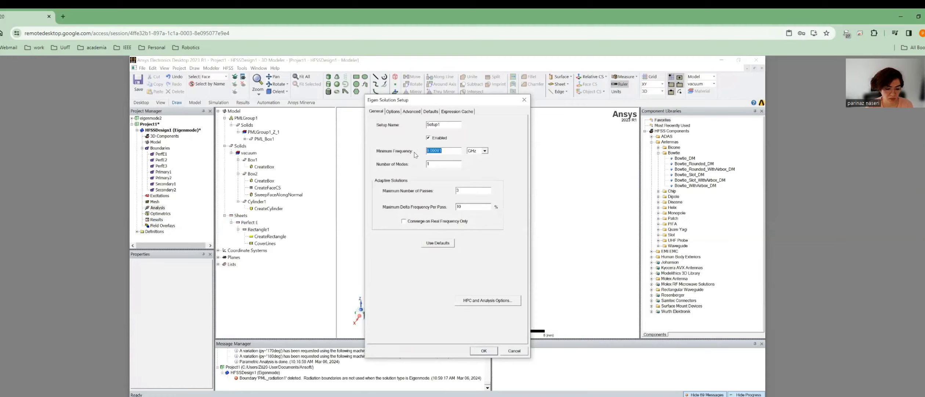
{"action": "type", "text": "1"}
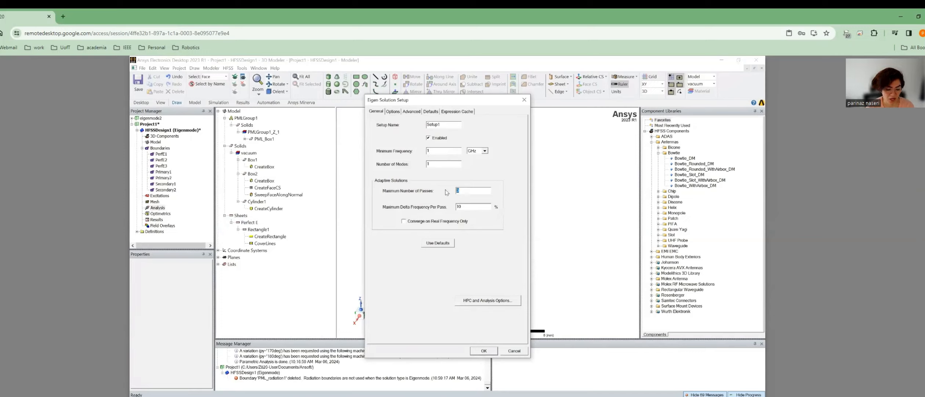
{"action": "type", "text": "0"}
{"action": "double_click", "coordinate": [430, 164]}
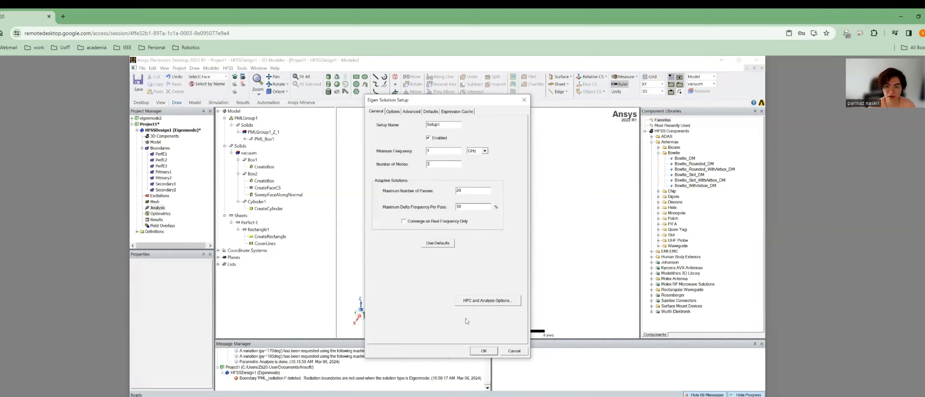
{"action": "left_click", "coordinate": [484, 351]}
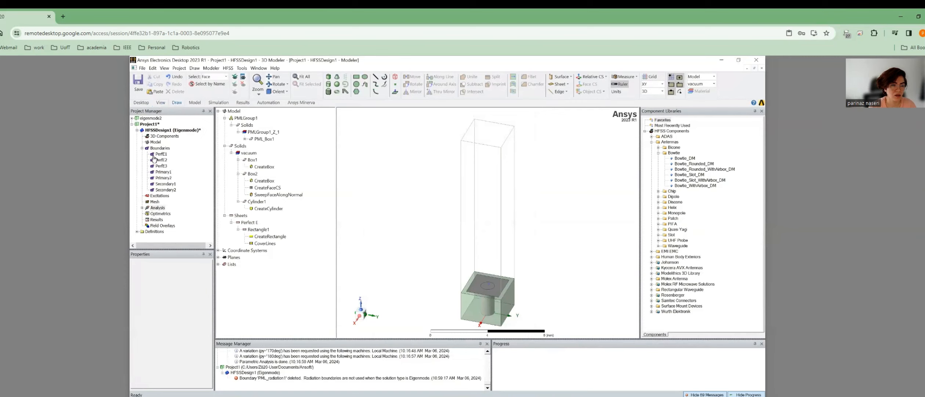
Save the project under the file name eigenmode3.
{"action": "left_click", "coordinate": [139, 80]}
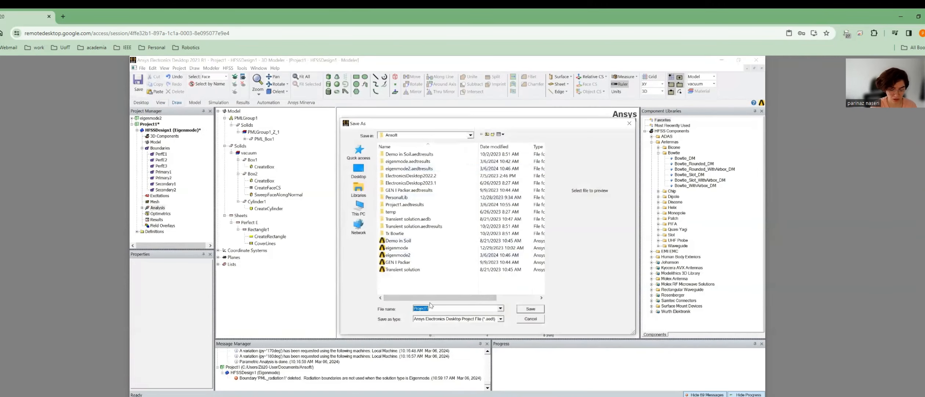
{"action": "type", "text": "eigenmode3"}
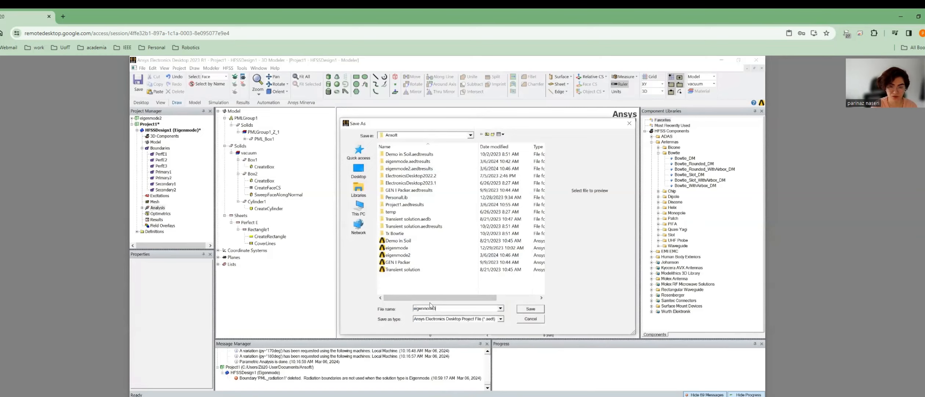
{"action": "key", "text": "Return"}
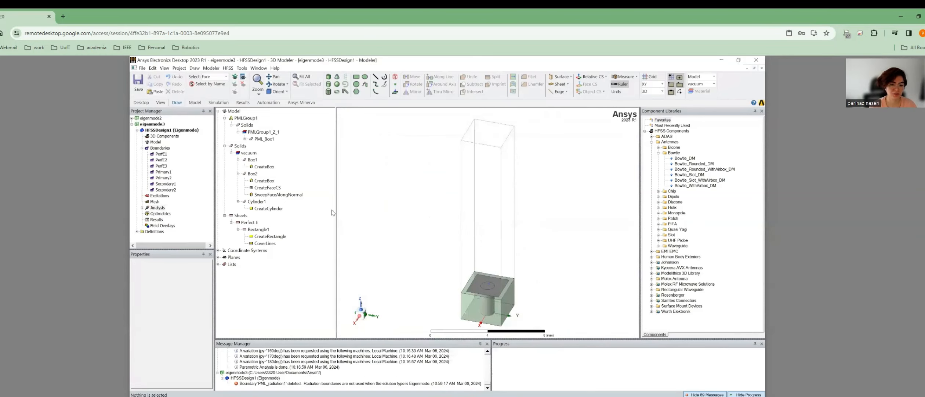
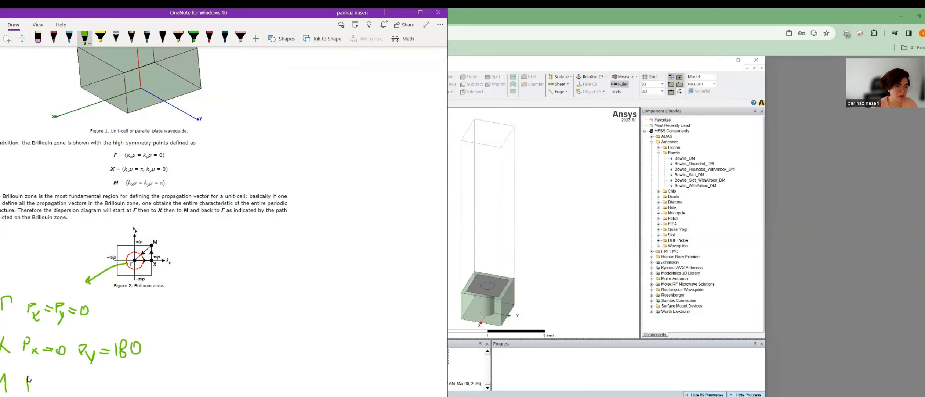
Write the M line (Px=Py=180) and the return-to-Γ line (Px=Py=0) in green ink.
{"action": "mouse_move", "coordinate": [27, 376]}
{"action": "left_mouse_down"}
{"action": "mouse_move", "coordinate": [33, 394]}
{"action": "mouse_move", "coordinate": [56, 393]}
{"action": "mouse_move", "coordinate": [63, 381]}
{"action": "mouse_move", "coordinate": [97, 393]}
{"action": "mouse_move", "coordinate": [101, 385]}
{"action": "mouse_move", "coordinate": [106, 396]}
{"action": "left_mouse_up"}
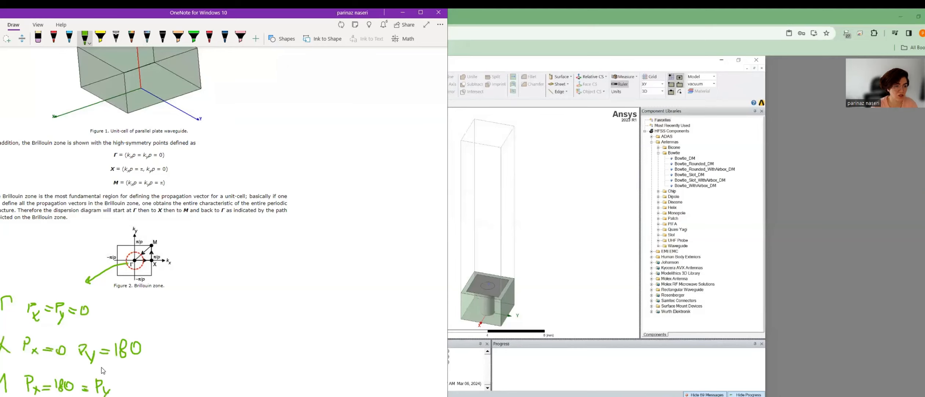
{"action": "scroll", "coordinate": [81, 327], "scroll_direction": "down", "scroll_amount": 3}
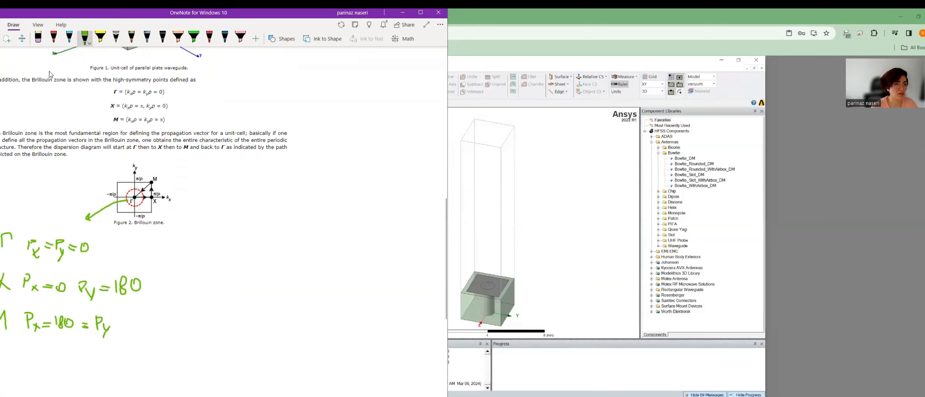
{"action": "mouse_move", "coordinate": [4, 355]}
{"action": "left_mouse_down"}
{"action": "mouse_move", "coordinate": [0, 345]}
{"action": "mouse_move", "coordinate": [29, 367]}
{"action": "mouse_move", "coordinate": [31, 357]}
{"action": "mouse_move", "coordinate": [52, 355]}
{"action": "mouse_move", "coordinate": [61, 375]}
{"action": "left_mouse_up"}
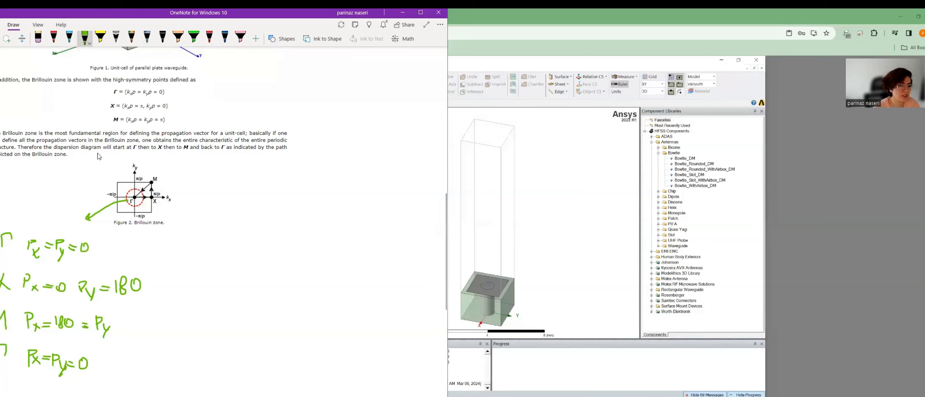
Erase and rewrite X's values so its px reads 180.
{"action": "left_click", "coordinate": [38, 37]}
{"action": "mouse_move", "coordinate": [127, 285]}
{"action": "left_mouse_down"}
{"action": "mouse_move", "coordinate": [119, 284]}
{"action": "mouse_move", "coordinate": [147, 287]}
{"action": "mouse_move", "coordinate": [120, 291]}
{"action": "mouse_move", "coordinate": [121, 279]}
{"action": "left_mouse_up"}
{"action": "left_click", "coordinate": [85, 37]}
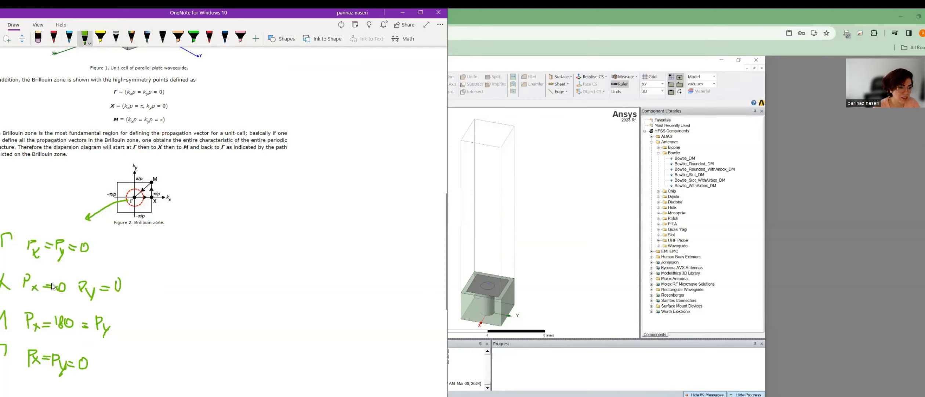
{"action": "mouse_move", "coordinate": [54, 273]}
{"action": "left_mouse_down"}
{"action": "mouse_move", "coordinate": [54, 283]}
{"action": "mouse_move", "coordinate": [60, 268]}
{"action": "mouse_move", "coordinate": [58, 275]}
{"action": "left_mouse_up"}
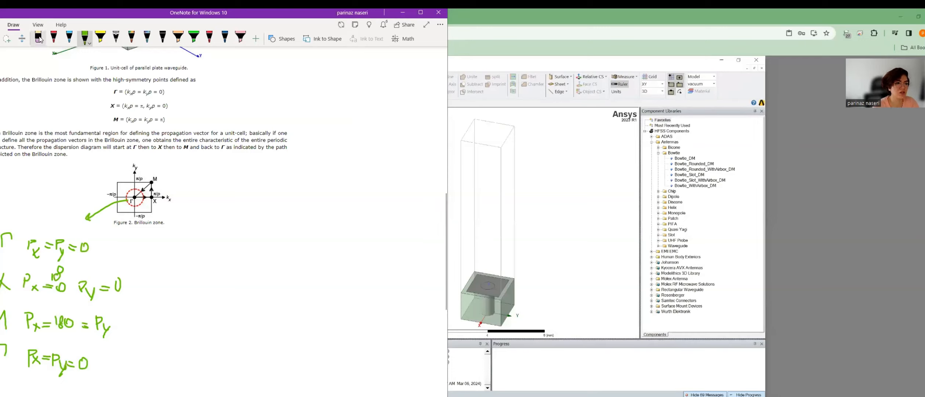
{"action": "left_click", "coordinate": [54, 37]}
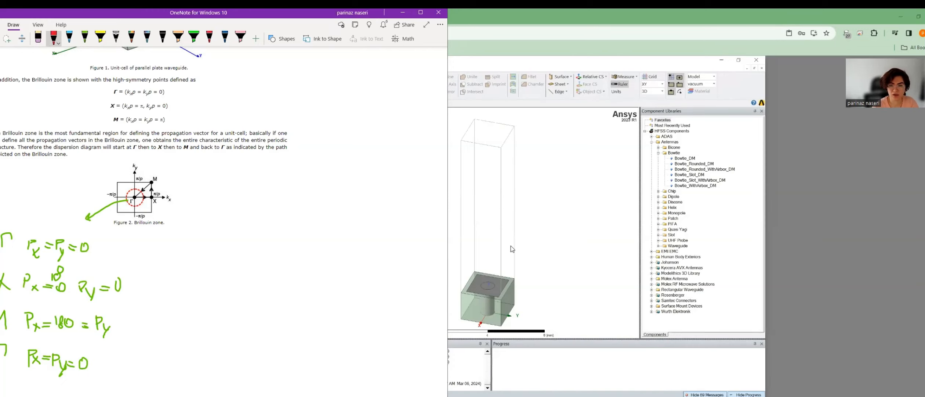
Start a new parametric sweep and add px as a linear step from 0 to 180 deg, step 15.
{"action": "left_click", "coordinate": [561, 239]}
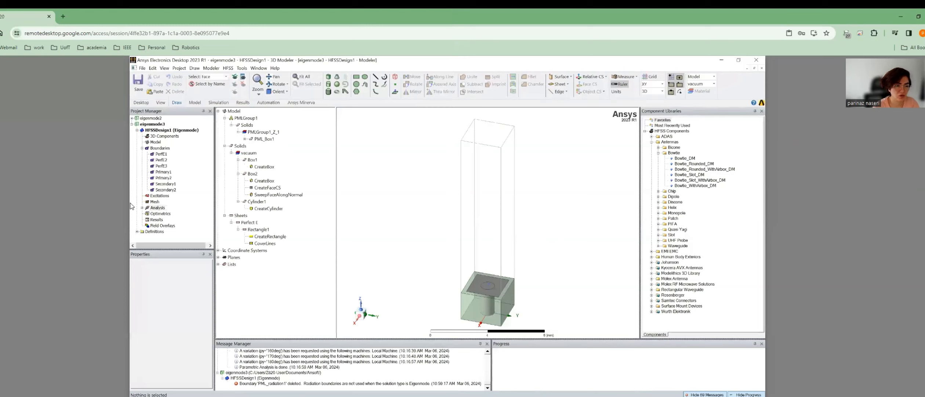
{"action": "right_click", "coordinate": [157, 215]}
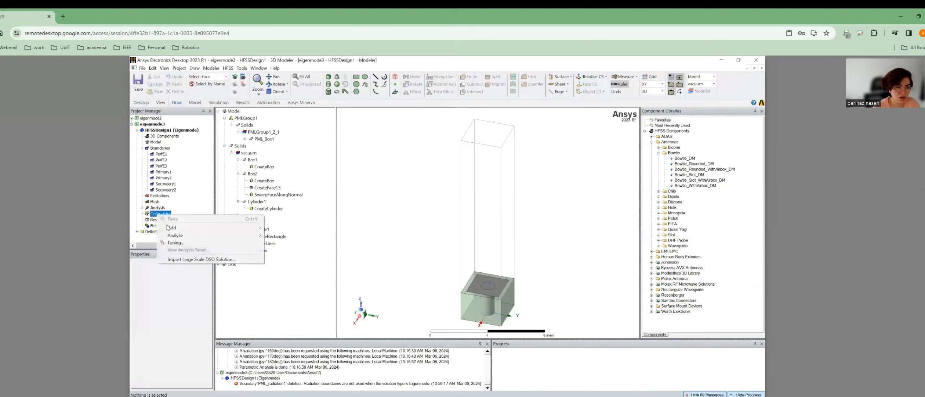
{"action": "mouse_move", "coordinate": [198, 228]}
{"action": "left_click", "coordinate": [283, 228]}
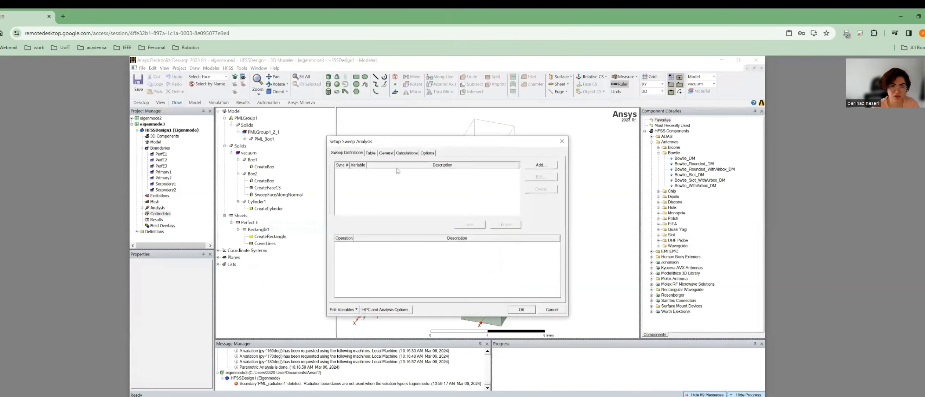
{"action": "left_click", "coordinate": [542, 166]}
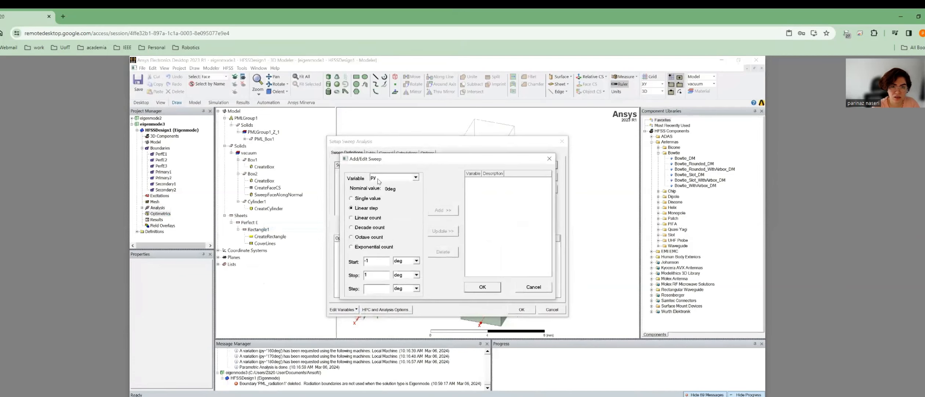
{"action": "left_click", "coordinate": [382, 178]}
{"action": "left_click", "coordinate": [382, 183]}
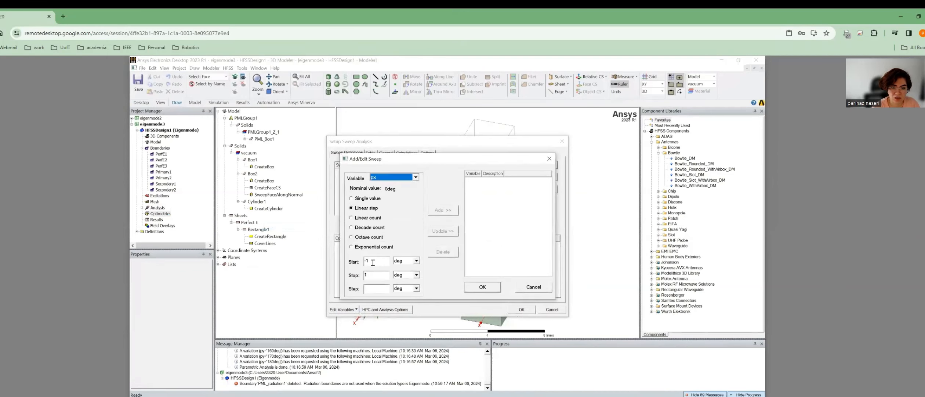
{"action": "left_click_drag", "start_coordinate": [373, 262], "coordinate": [359, 262]}
{"action": "type", "text": "0"}
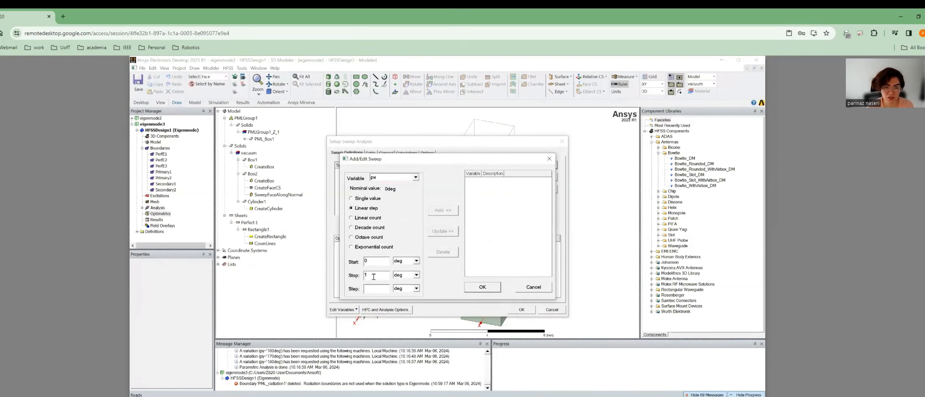
{"action": "type", "text": "80"}
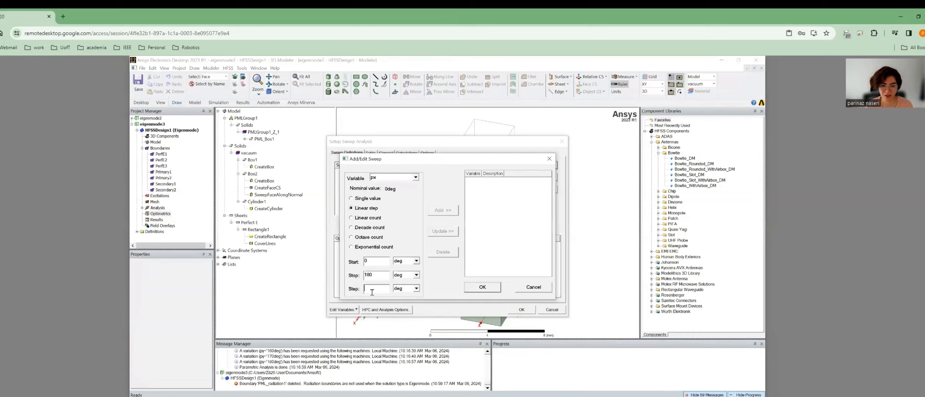
{"action": "type", "text": "15"}
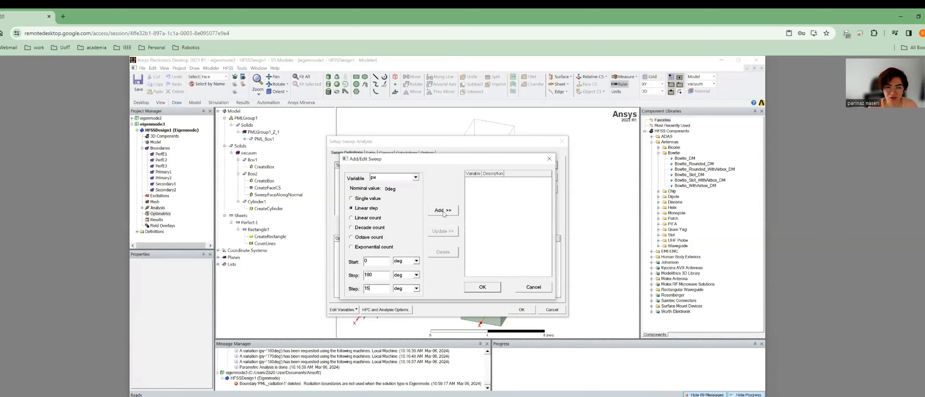
{"action": "left_click", "coordinate": [444, 210]}
Add py as a single value of 0 deg and save ParametricSetup1.
{"action": "left_click", "coordinate": [416, 177]}
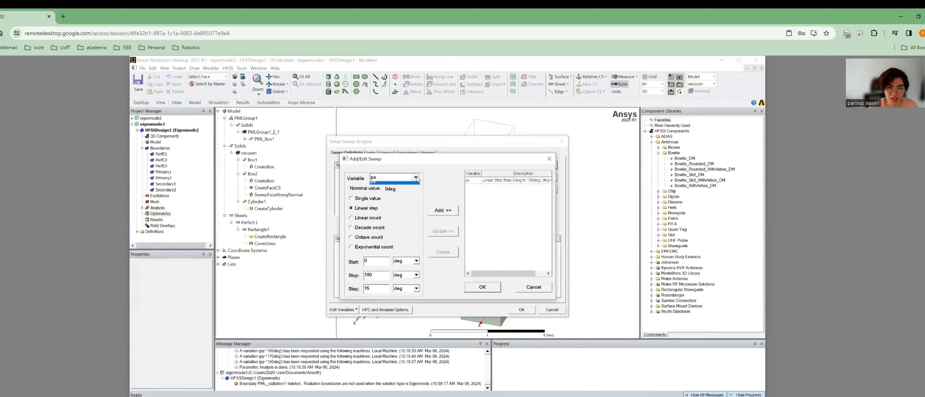
{"action": "left_click", "coordinate": [378, 186]}
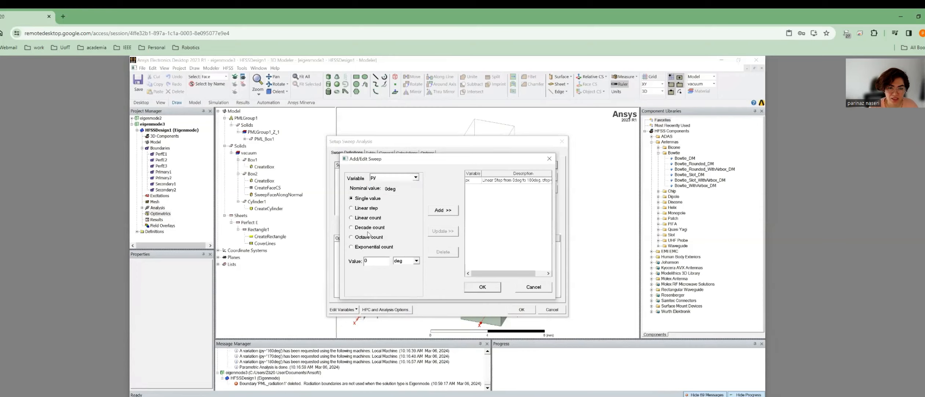
{"action": "left_click", "coordinate": [444, 210]}
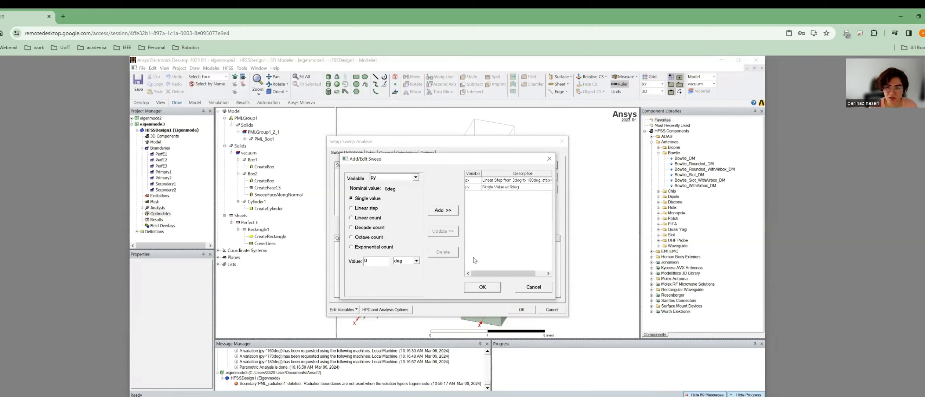
{"action": "left_click", "coordinate": [483, 287]}
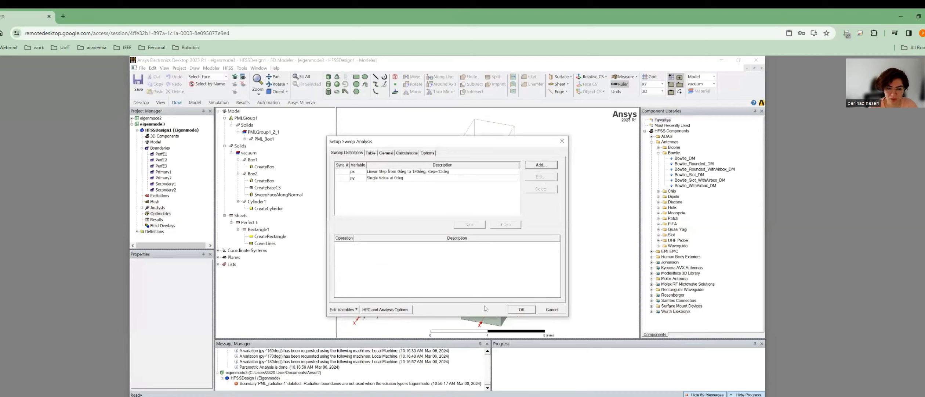
{"action": "left_click", "coordinate": [518, 311]}
{"action": "left_click", "coordinate": [143, 214]}
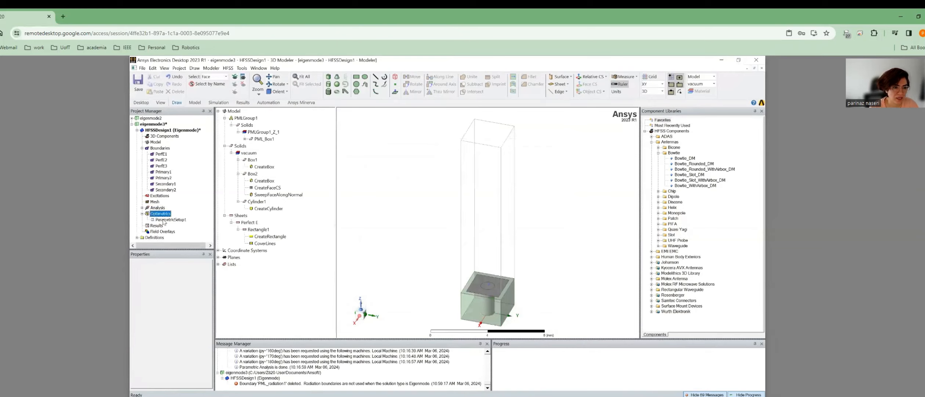
{"action": "left_click", "coordinate": [164, 220]}
Rename ParametricSetup1 to gamma_to_X, then switch back to the Brillouin-zone notes.
{"action": "right_click", "coordinate": [163, 220]}
{"action": "left_click", "coordinate": [181, 239]}
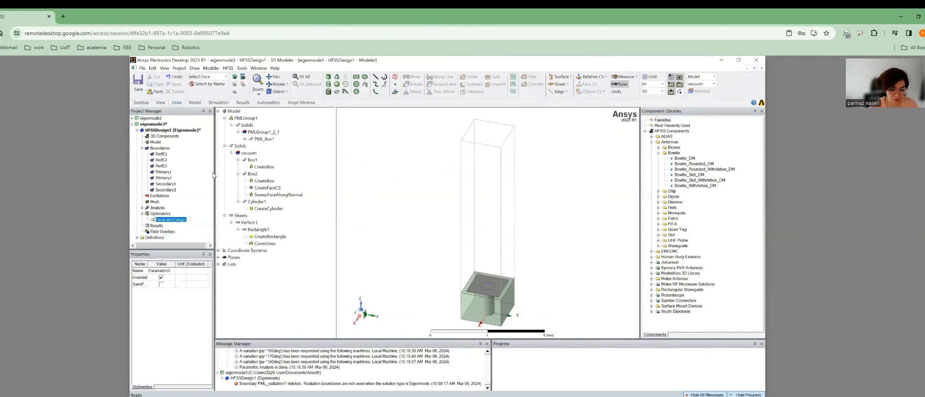
{"action": "type", "text": "gammato"}
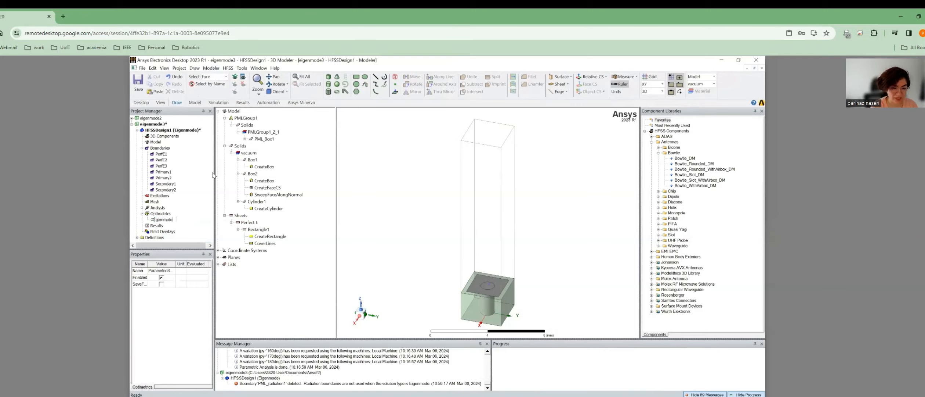
{"action": "type", "text": "X"}
{"action": "key", "text": "BackSpace"}
{"action": "key", "text": "BackSpace"}
{"action": "key", "text": "BackSpace"}
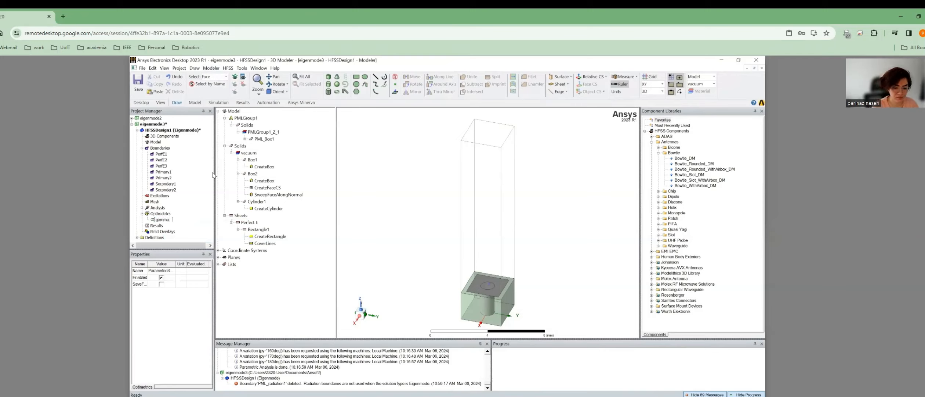
{"action": "type", "text": "_to_X"}
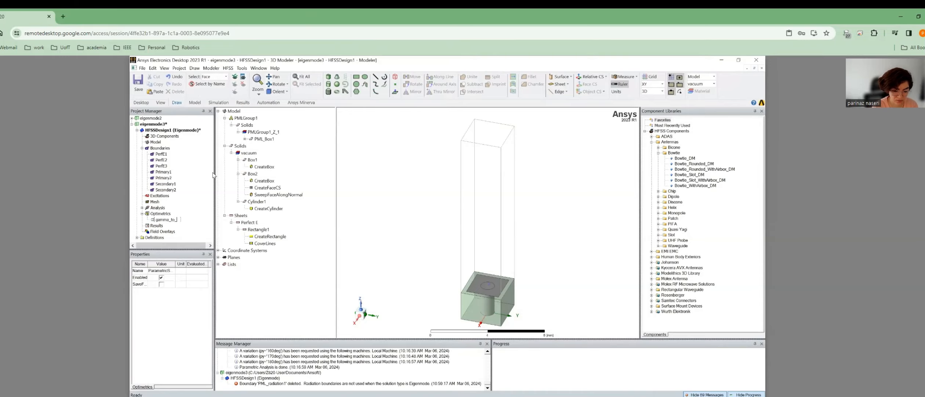
{"action": "key", "text": "Return"}
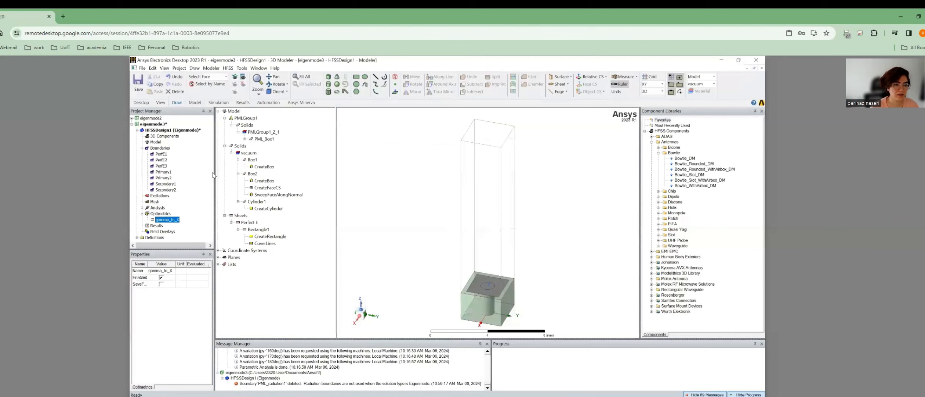
{"action": "left_click", "coordinate": [161, 214]}
{"action": "key", "text": "alt+Tab"}
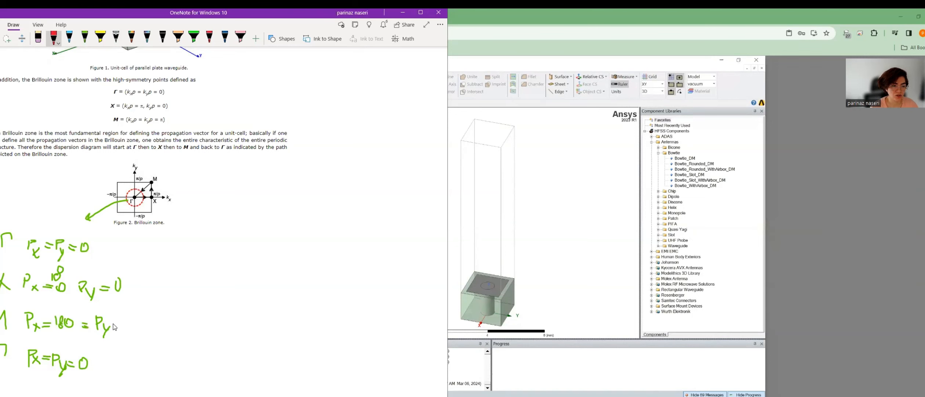
Start another parametric setup and add py as a linear step from 0 to 180 deg, step 15.
{"action": "left_click", "coordinate": [590, 214]}
{"action": "left_click", "coordinate": [158, 213]}
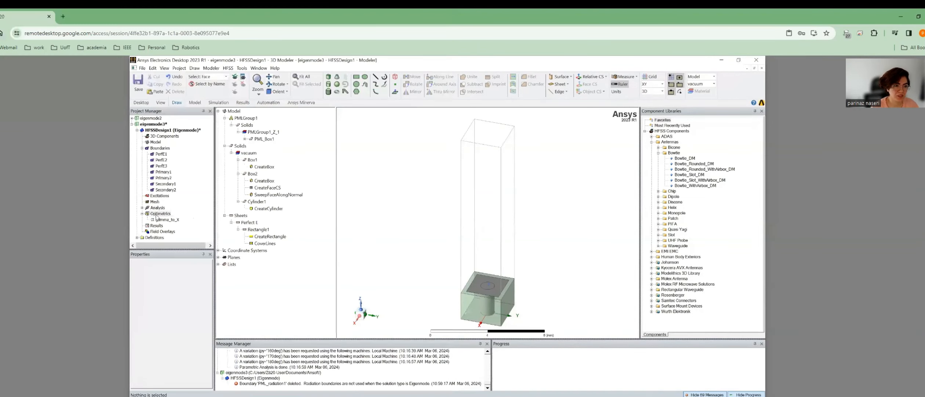
{"action": "right_click", "coordinate": [156, 215]}
{"action": "mouse_move", "coordinate": [173, 227]}
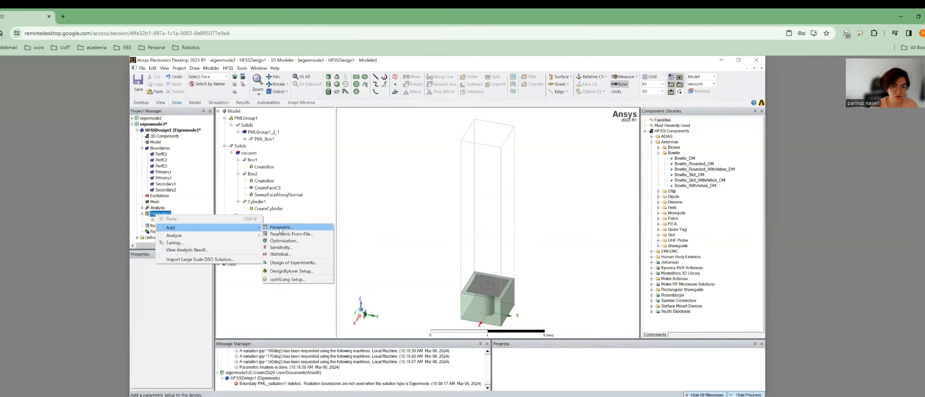
{"action": "left_click", "coordinate": [281, 227]}
{"action": "left_click", "coordinate": [534, 167]}
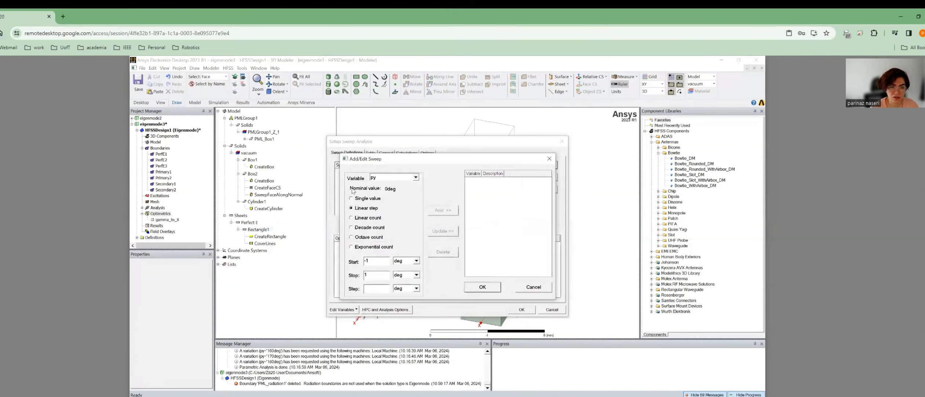
{"action": "left_click_drag", "start_coordinate": [374, 263], "coordinate": [348, 256]}
{"action": "type", "text": "0"}
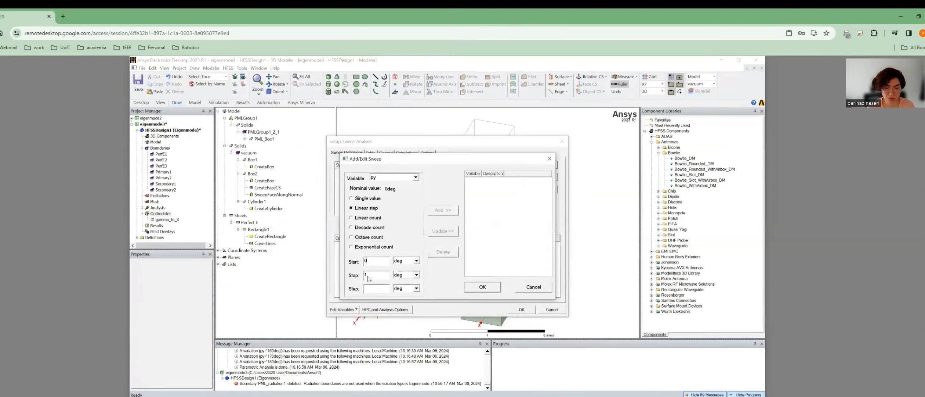
{"action": "left_click", "coordinate": [377, 278]}
{"action": "type", "text": "180"}
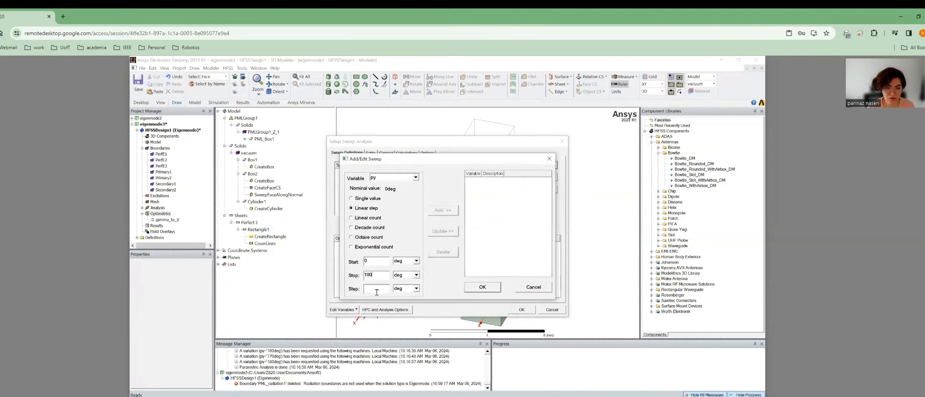
{"action": "type", "text": "15"}
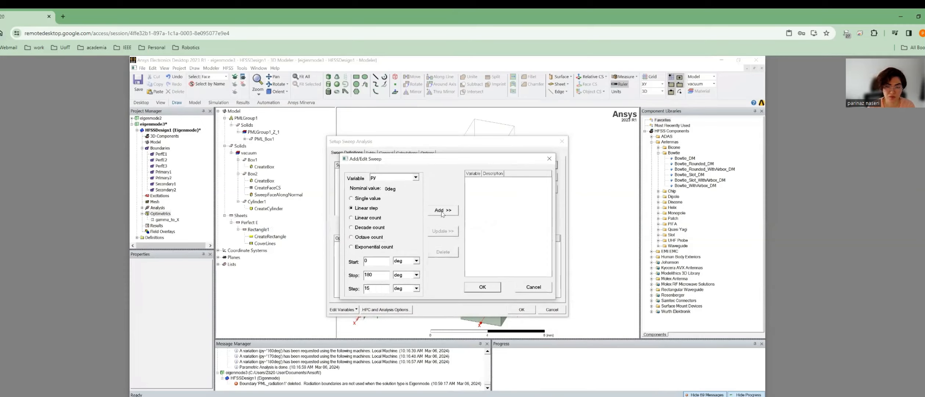
{"action": "left_click", "coordinate": [442, 211]}
Add px as a single value of 180 deg and create the setup.
{"action": "left_click", "coordinate": [388, 177]}
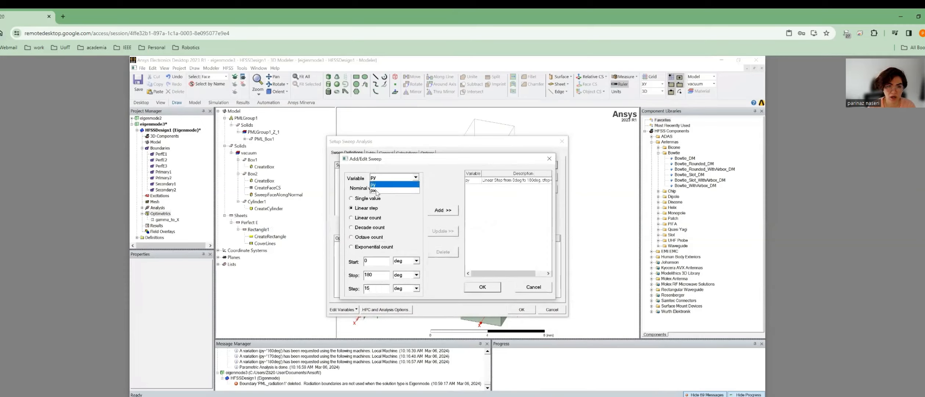
{"action": "left_click", "coordinate": [378, 185]}
{"action": "left_click", "coordinate": [363, 199]}
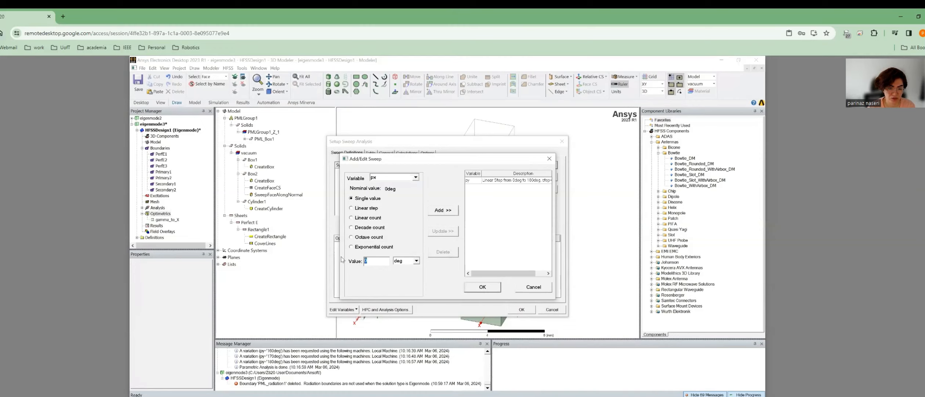
{"action": "type", "text": "180"}
{"action": "left_click", "coordinate": [443, 210]}
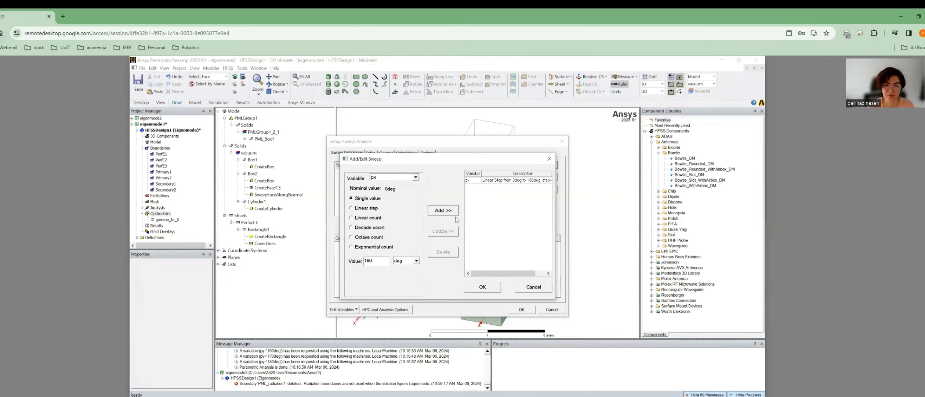
{"action": "left_click", "coordinate": [487, 288]}
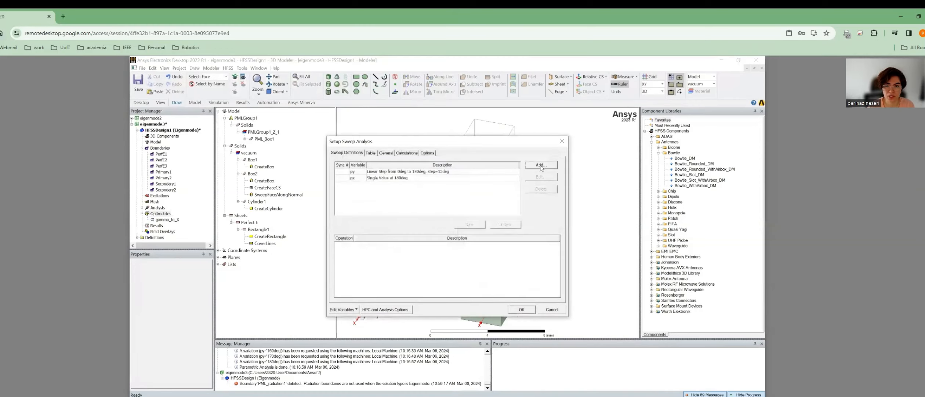
{"action": "left_click", "coordinate": [525, 310]}
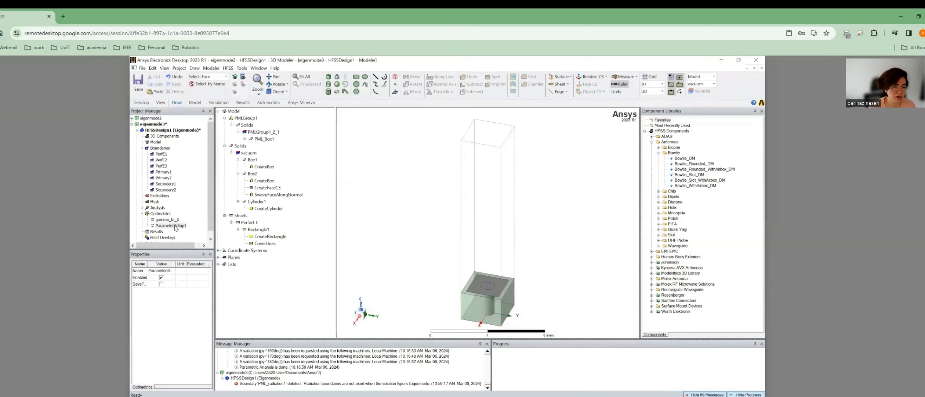
Rename the new parametric setup to X_to_M.
{"action": "right_click", "coordinate": [174, 225]}
{"action": "left_click", "coordinate": [180, 246]}
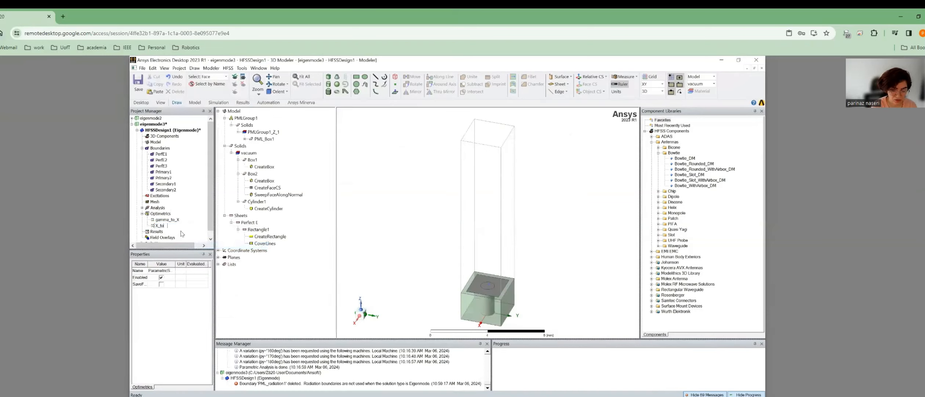
{"action": "key", "text": "Return"}
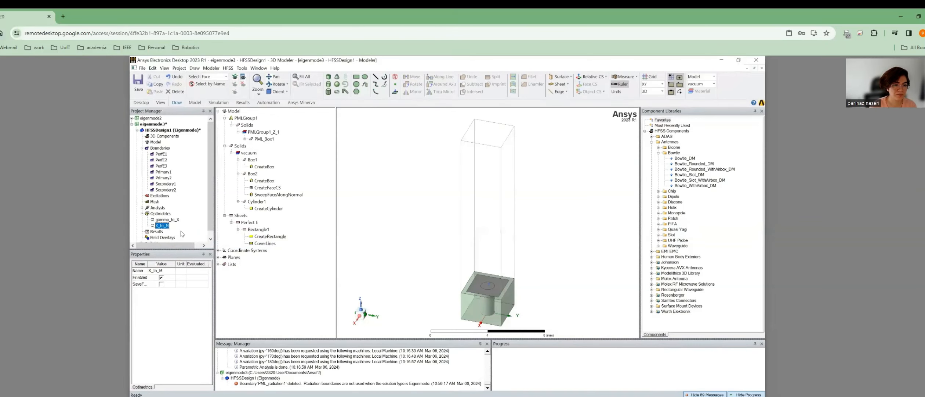
Switch to the OneNote Brillouin-zone notes showing the Px and Py values.
{"action": "key", "text": "alt+Tab"}
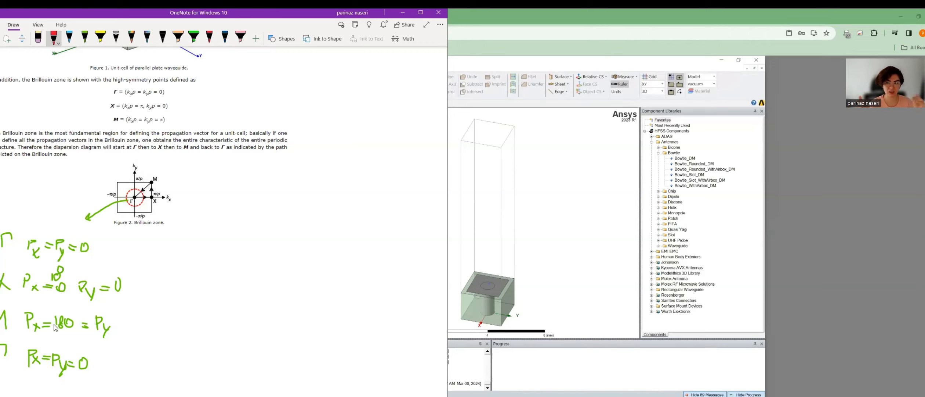
Create a third parametric setup and begin a py linear sweep definition.
{"action": "left_click", "coordinate": [594, 324]}
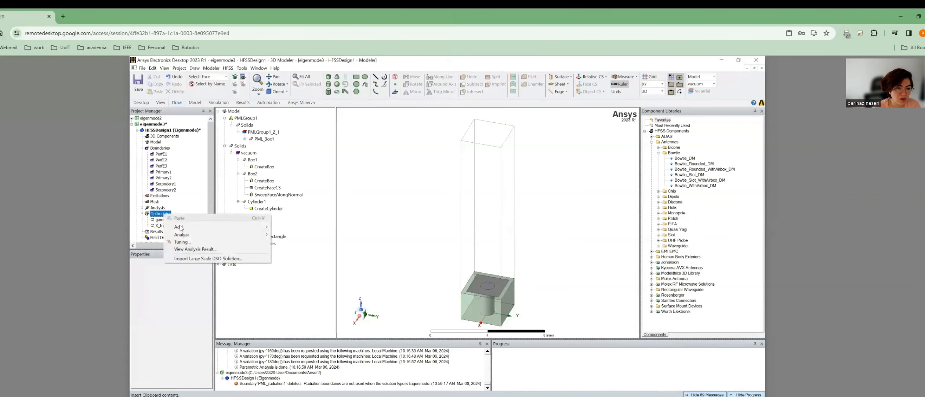
{"action": "mouse_move", "coordinate": [180, 227]}
{"action": "left_click", "coordinate": [290, 226]}
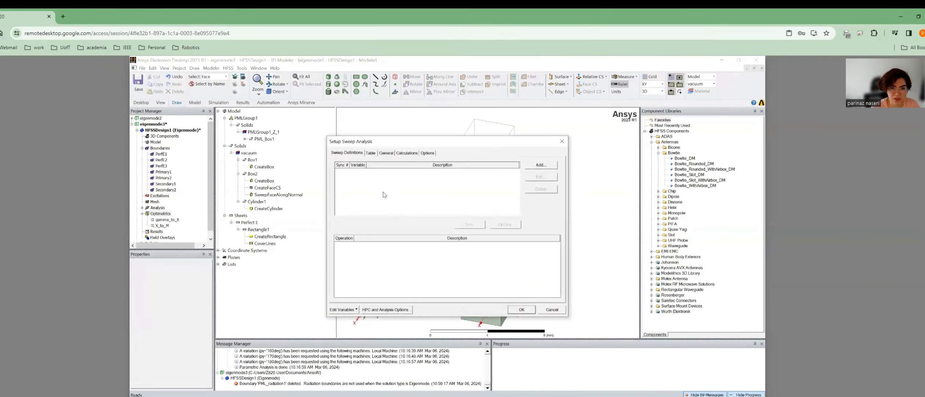
{"action": "left_click", "coordinate": [540, 165]}
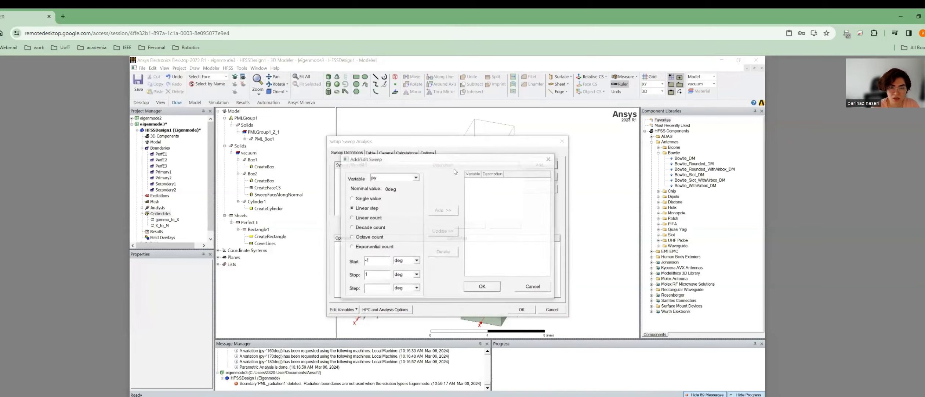
{"action": "left_click", "coordinate": [390, 178]}
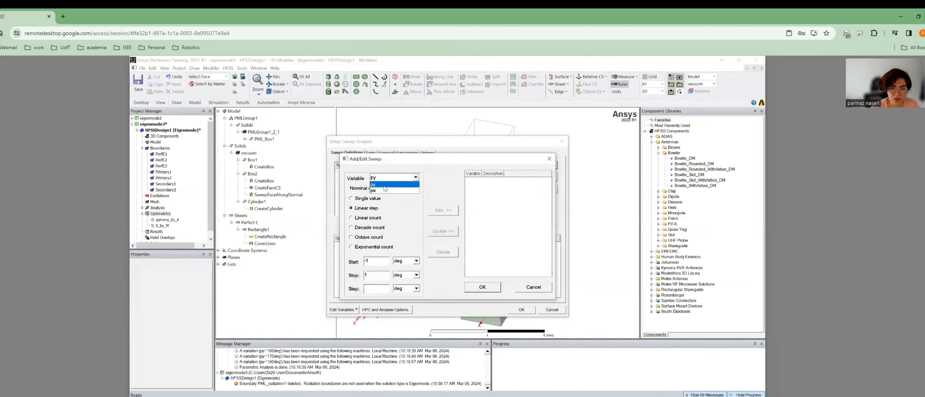
{"action": "left_click", "coordinate": [388, 183]}
{"action": "left_click_drag", "start_coordinate": [370, 261], "coordinate": [349, 261]}
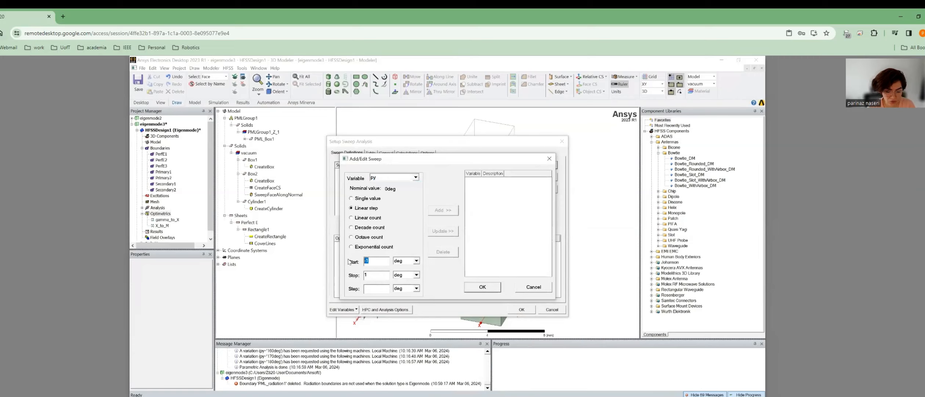
{"action": "type", "text": "180"}
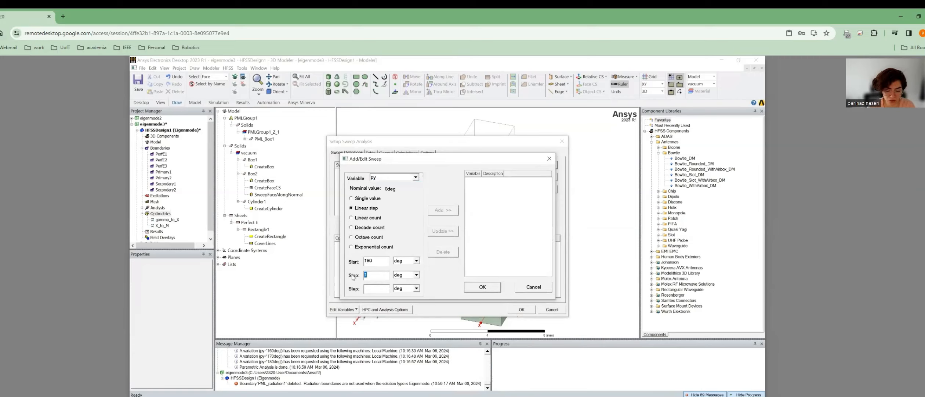
{"action": "left_click", "coordinate": [377, 289]}
{"action": "type", "text": "15"}
{"action": "left_click", "coordinate": [441, 212]}
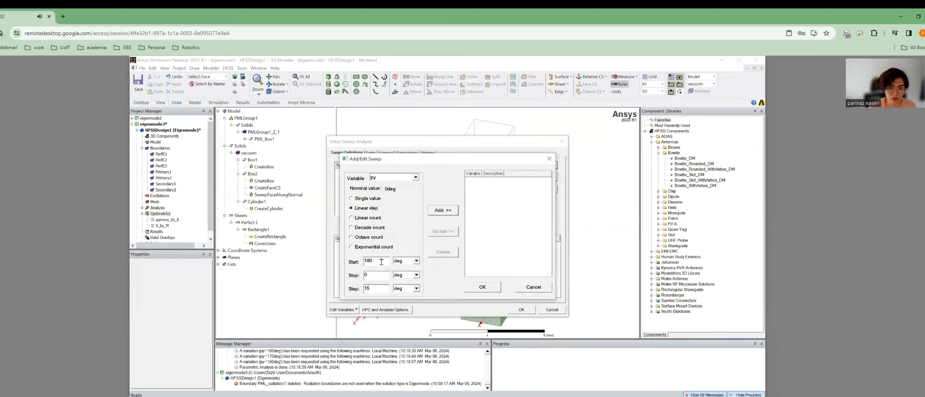
Add py and then px as linear sweeps from 0 to 180 deg.
{"action": "left_click_drag", "start_coordinate": [380, 261], "coordinate": [351, 261]}
{"action": "type", "text": "0"}
{"action": "key", "text": "Tab"}
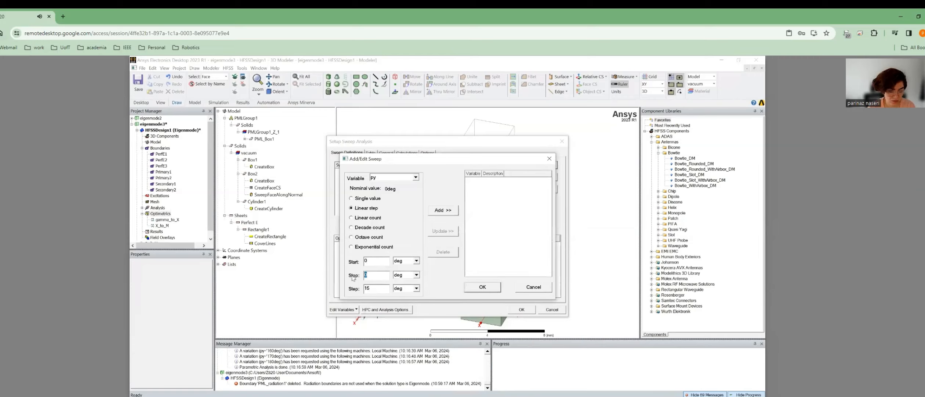
{"action": "type", "text": "180"}
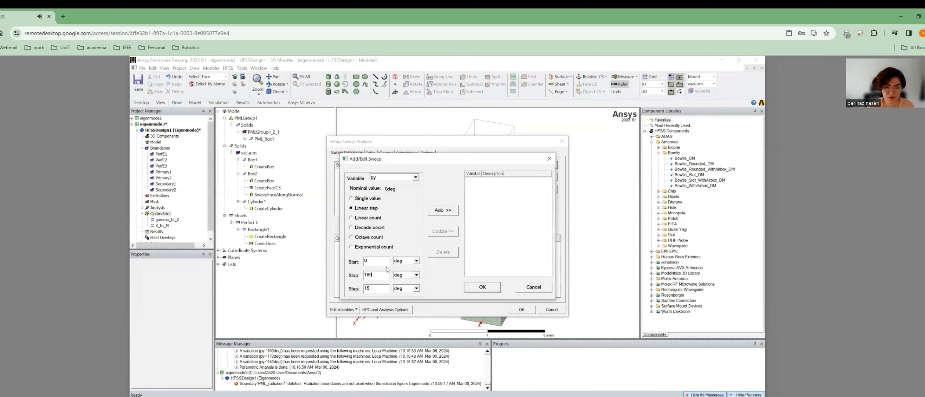
{"action": "left_click", "coordinate": [439, 210]}
{"action": "left_click", "coordinate": [395, 177]}
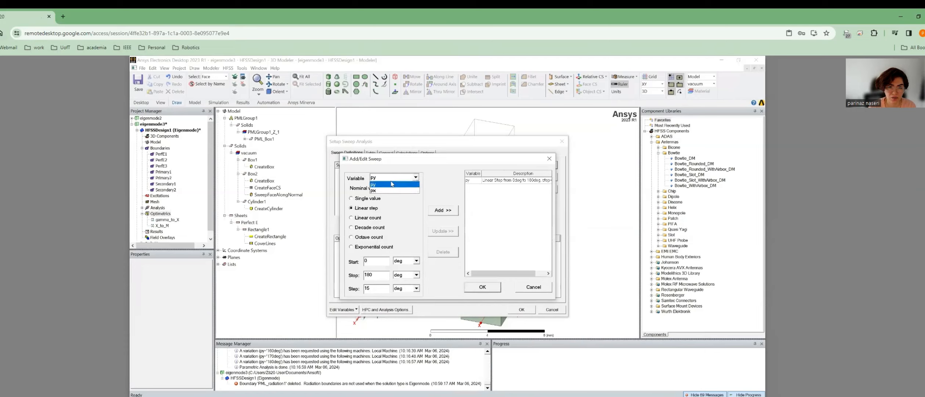
{"action": "left_click", "coordinate": [392, 190]}
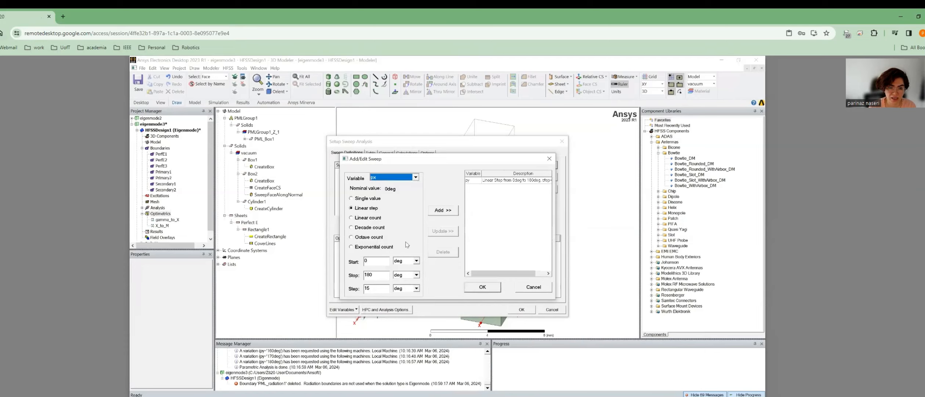
{"action": "left_click", "coordinate": [443, 212]}
Try syncing and unsyncing the py and px sweeps while checking the sweep combination table.
{"action": "left_click", "coordinate": [481, 288]}
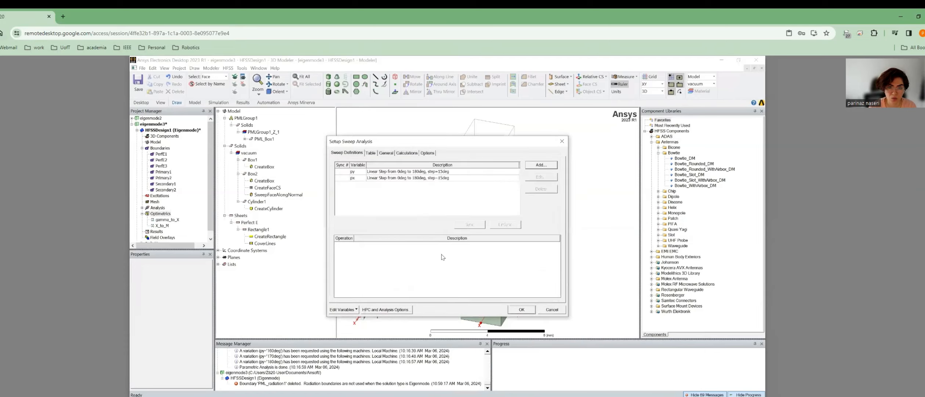
{"action": "left_click", "coordinate": [404, 171]}
{"action": "left_click", "coordinate": [407, 178], "text": "shift"}
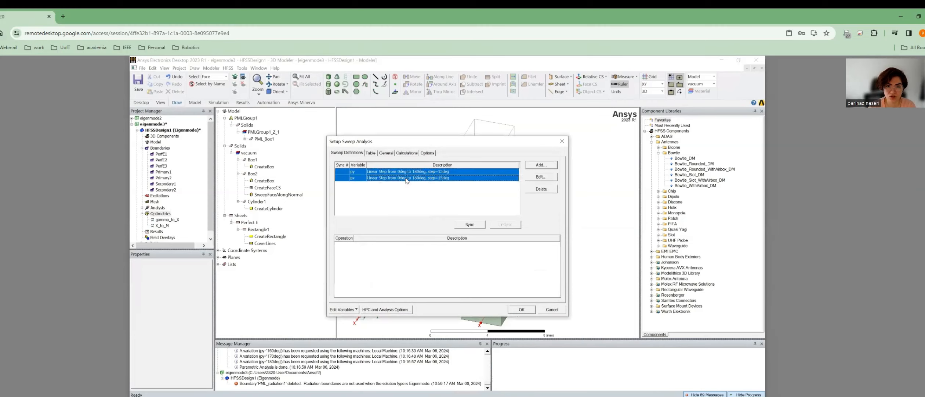
{"action": "left_click", "coordinate": [470, 225]}
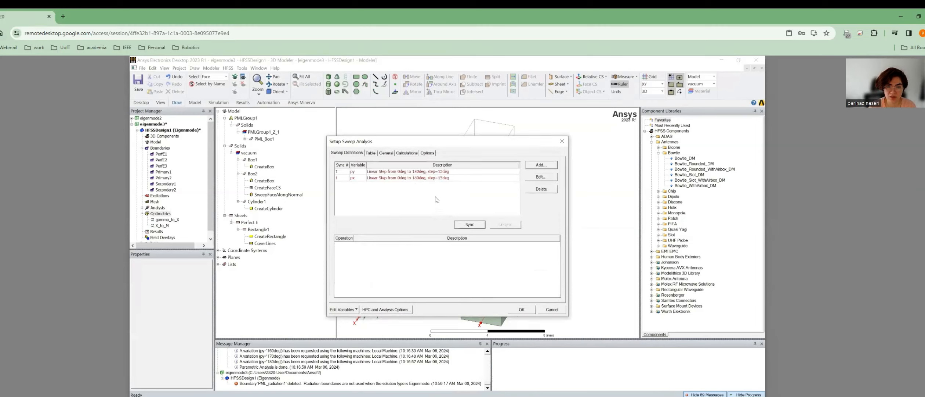
{"action": "left_click", "coordinate": [371, 153]}
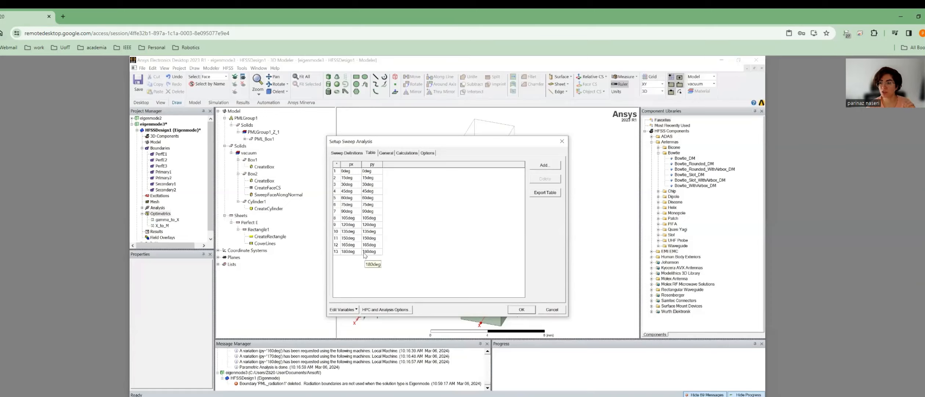
{"action": "left_click", "coordinate": [350, 153]}
{"action": "left_click", "coordinate": [432, 178]}
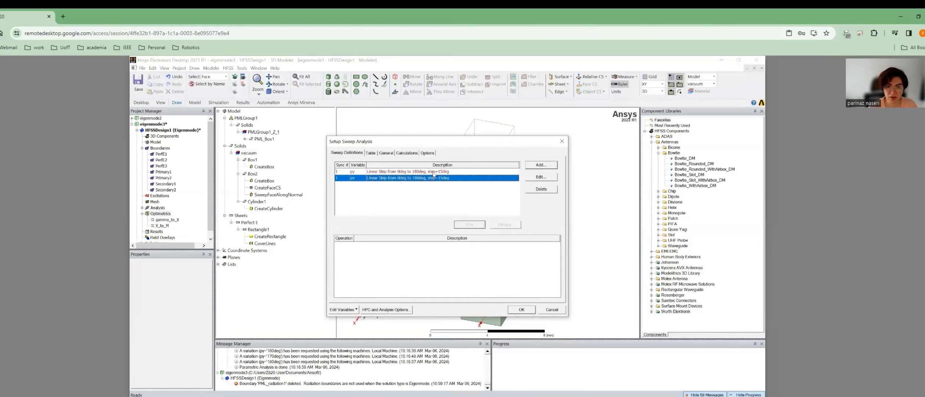
{"action": "left_click", "coordinate": [433, 172], "text": "ctrl"}
{"action": "left_click", "coordinate": [506, 225]}
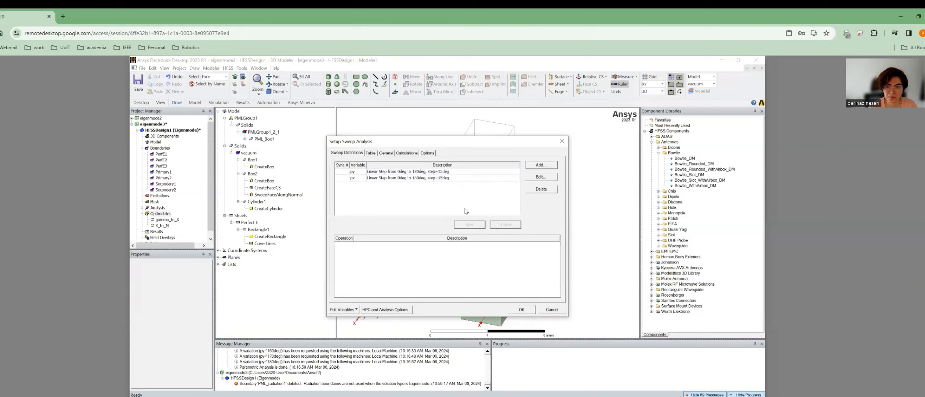
{"action": "left_click", "coordinate": [371, 154]}
{"action": "scroll", "coordinate": [505, 178], "scroll_direction": "down", "scroll_amount": 6}
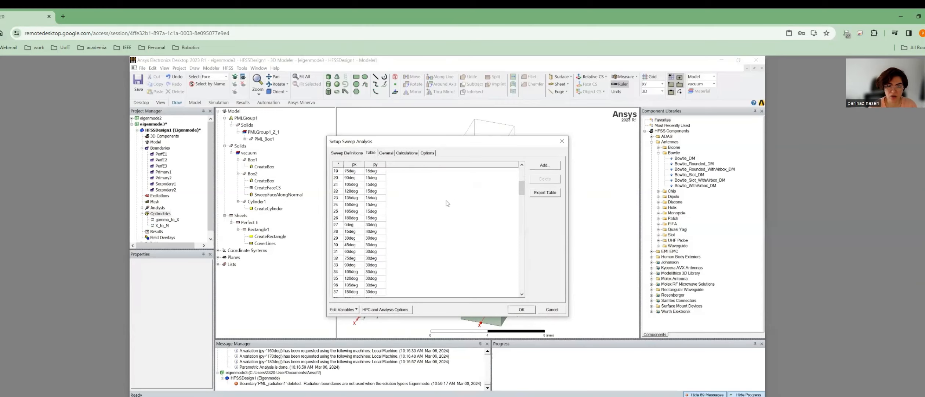
{"action": "scroll", "coordinate": [448, 203], "scroll_direction": "down", "scroll_amount": 20}
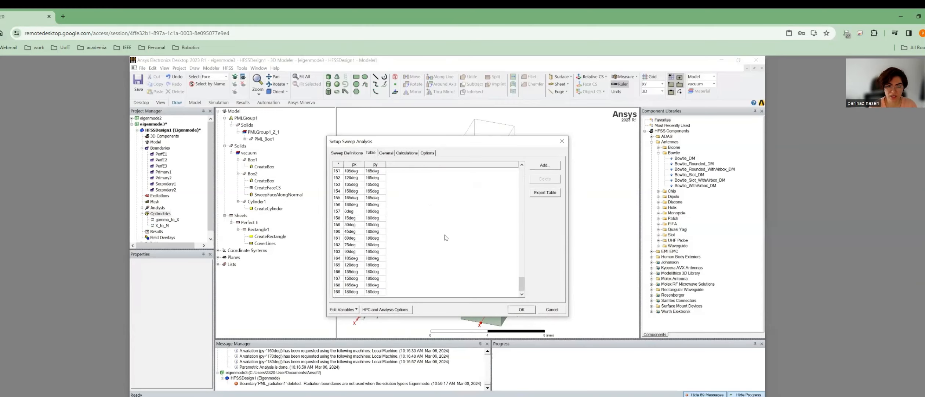
{"action": "scroll", "coordinate": [446, 237], "scroll_direction": "up", "scroll_amount": 20}
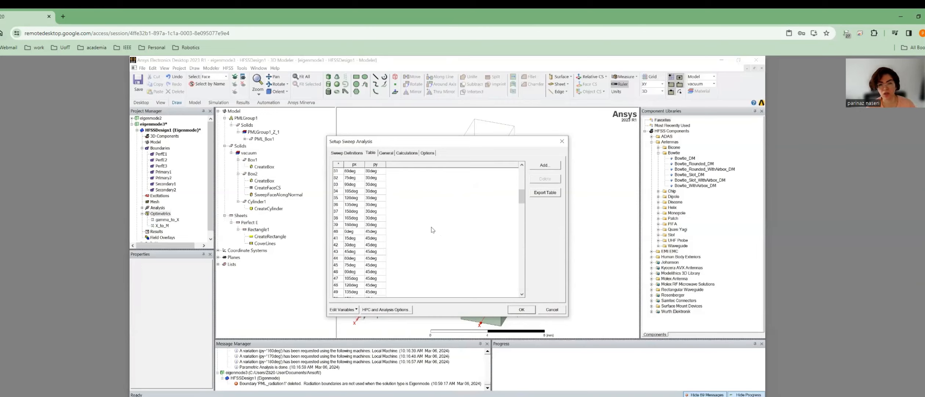
{"action": "scroll", "coordinate": [432, 229], "scroll_direction": "up", "scroll_amount": 4}
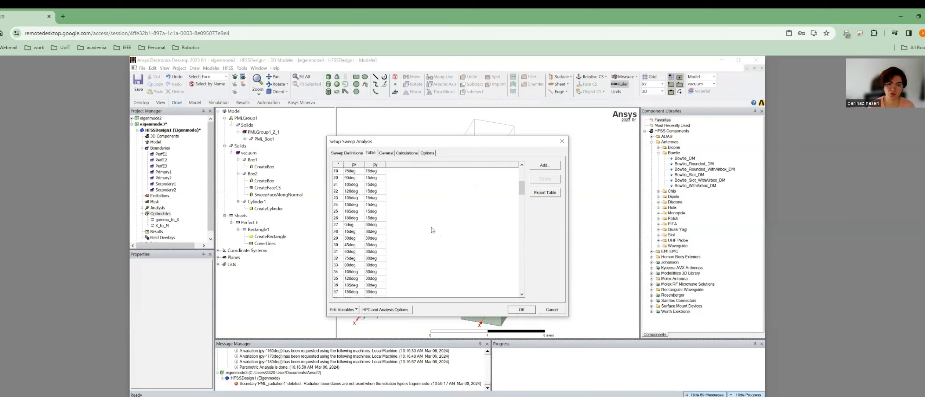
{"action": "scroll", "coordinate": [432, 229], "scroll_direction": "up", "scroll_amount": 6}
Sync the px and py sweeps together and save the parametric setup.
{"action": "left_click", "coordinate": [349, 153]}
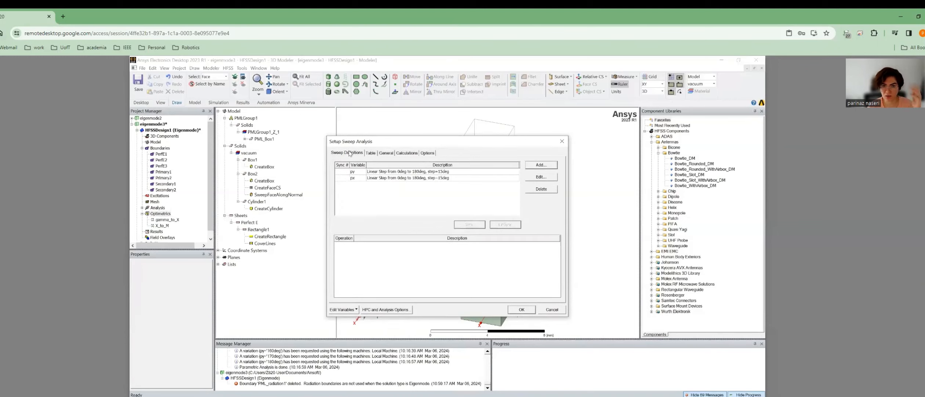
{"action": "left_click_drag", "start_coordinate": [402, 171], "coordinate": [411, 189]}
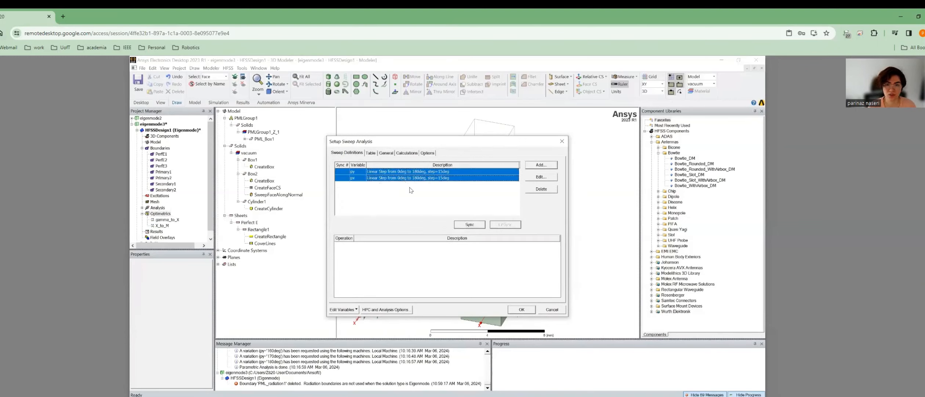
{"action": "left_click", "coordinate": [471, 225]}
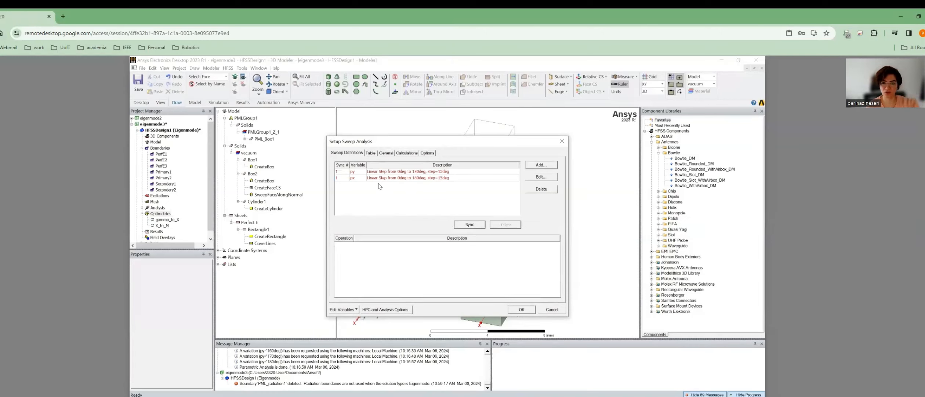
{"action": "left_click", "coordinate": [522, 309]}
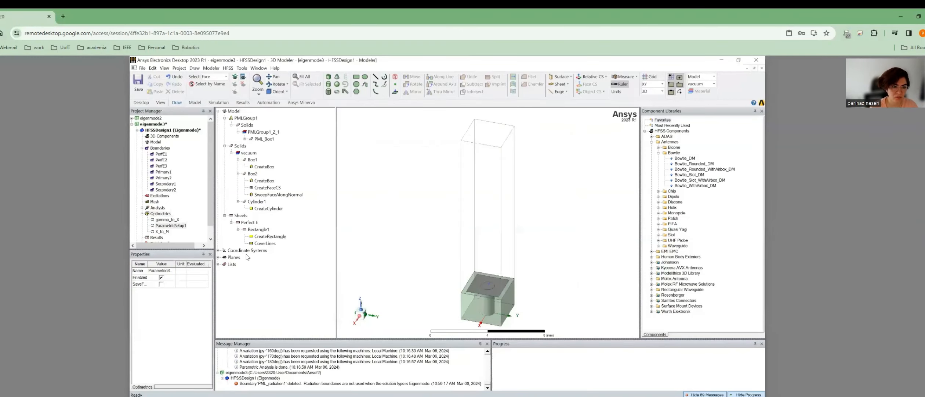
Rename the synced px/py parametric setup to M_to_Gamma.
{"action": "right_click", "coordinate": [165, 226]}
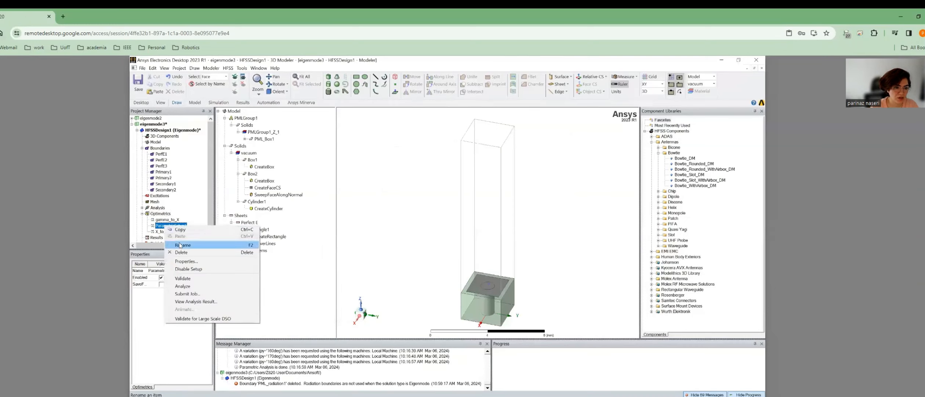
{"action": "left_click", "coordinate": [322, 239]}
{"action": "type", "text": "M_to_Gamma"}
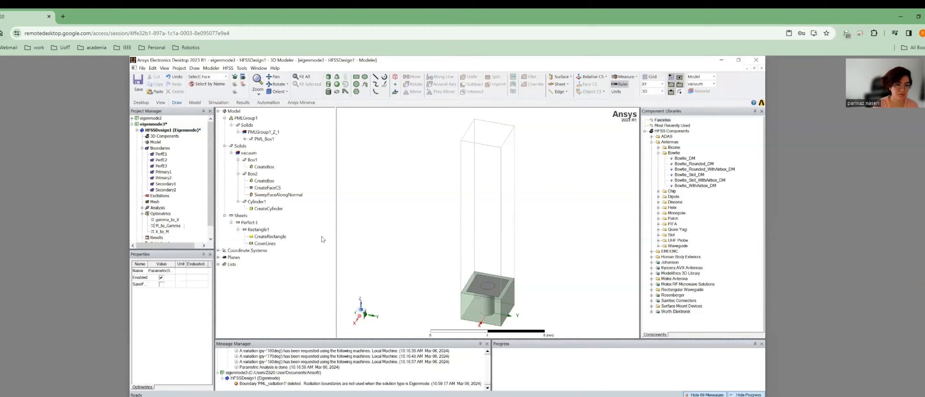
{"action": "key", "text": "Return"}
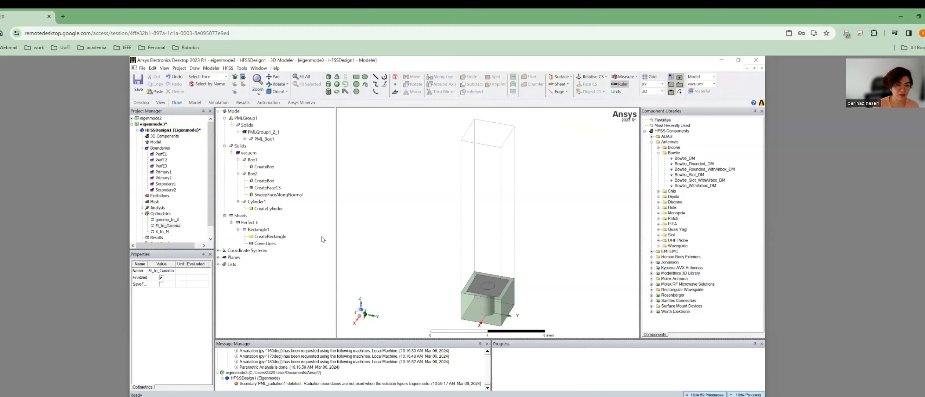
{"action": "left_click", "coordinate": [160, 213]}
Run Analyze All on Optimetrics to solve gamma_to_X, X_to_M and M_to_Gamma.
{"action": "right_click", "coordinate": [162, 216]}
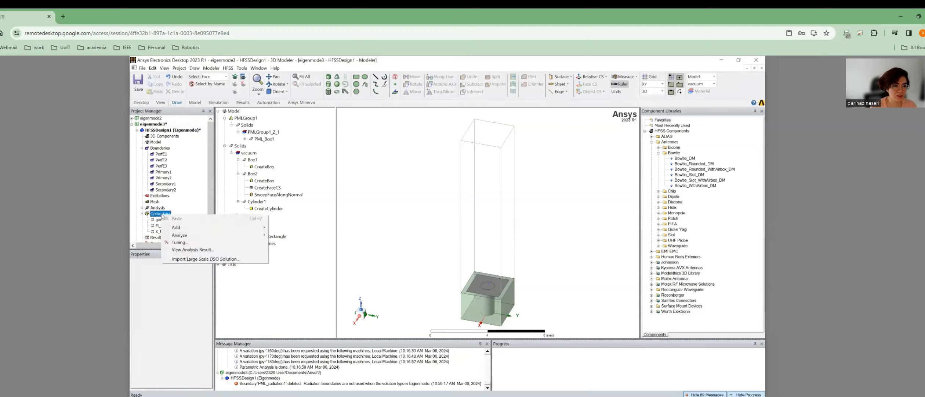
{"action": "mouse_move", "coordinate": [180, 236]}
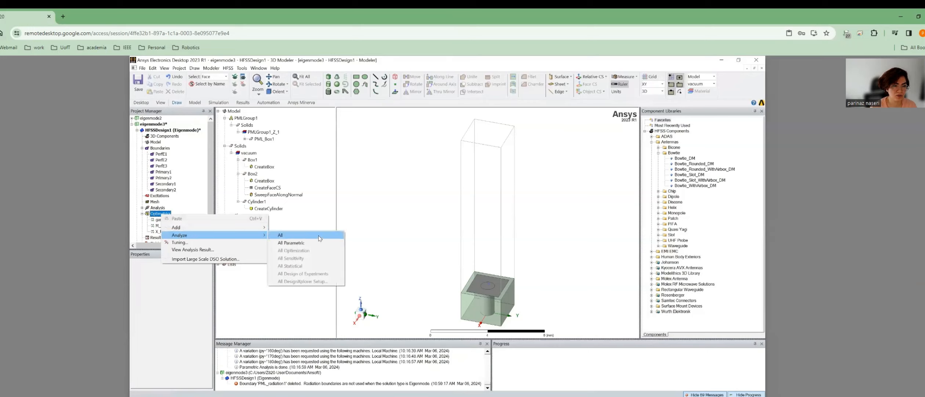
{"action": "left_click", "coordinate": [318, 237]}
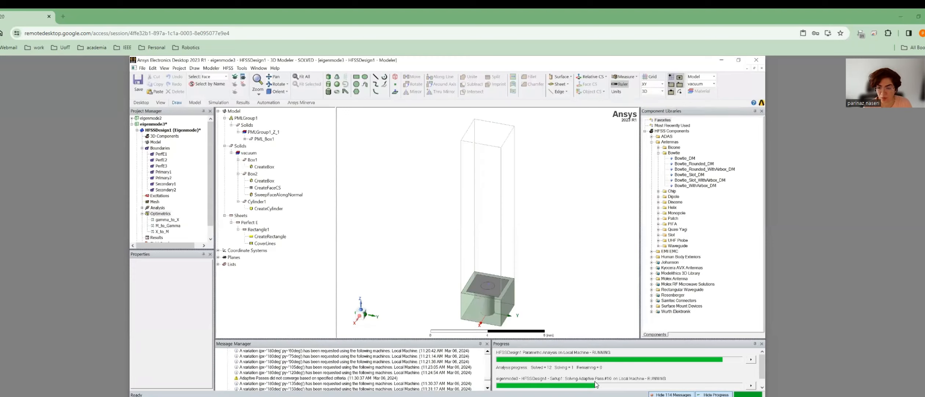
{"action": "double_click", "coordinate": [156, 208]}
{"action": "double_click", "coordinate": [162, 213]}
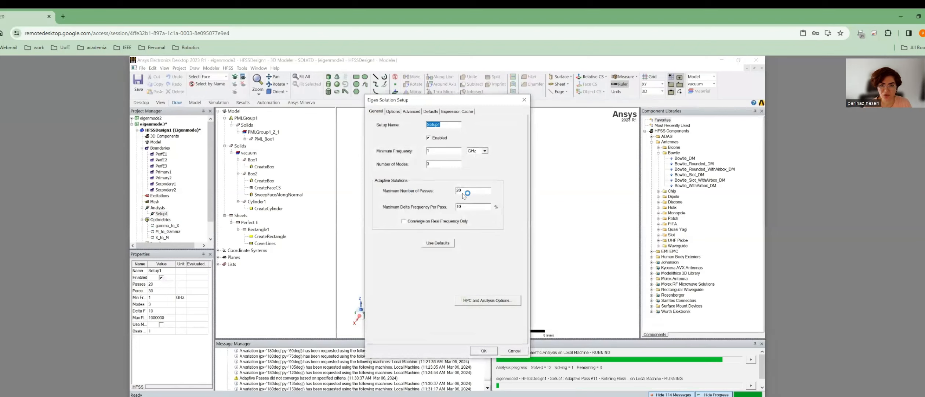
{"action": "left_click", "coordinate": [524, 100]}
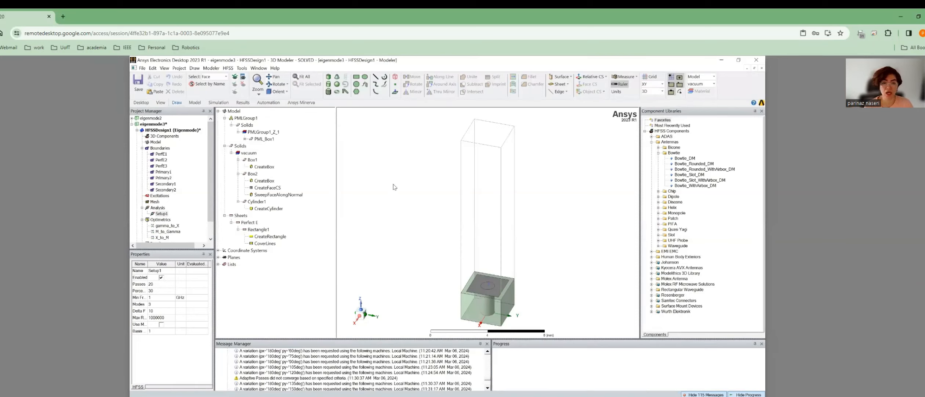
Accept the Local analysis configuration, distributing 8 variations, in HPC and Analysis Options.
{"action": "left_click", "coordinate": [241, 70]}
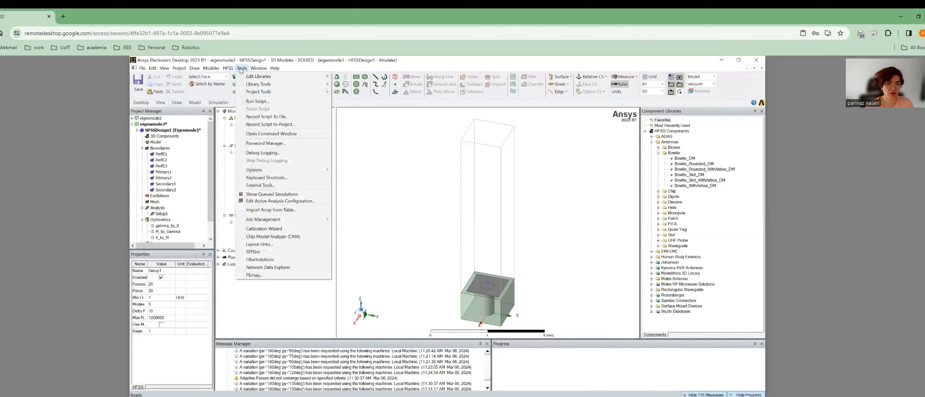
{"action": "mouse_move", "coordinate": [267, 172]}
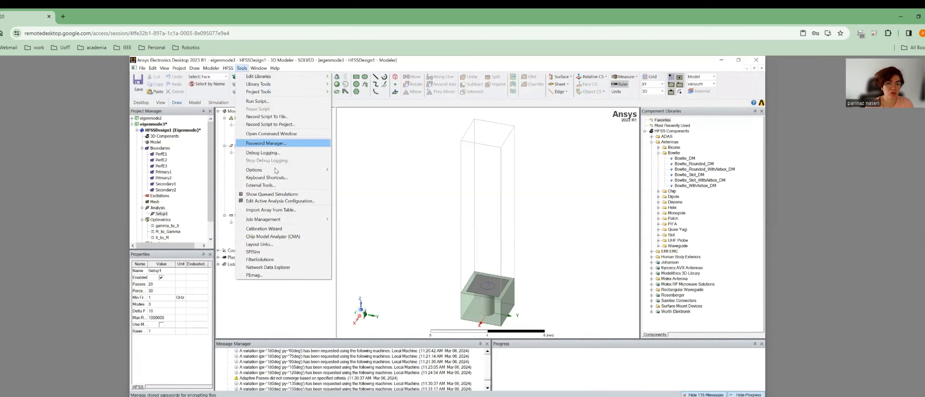
{"action": "left_click", "coordinate": [364, 178]}
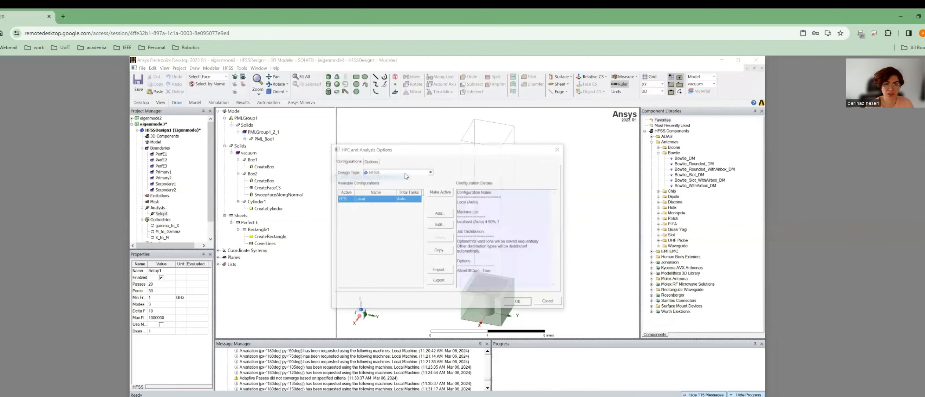
{"action": "left_click", "coordinate": [440, 225]}
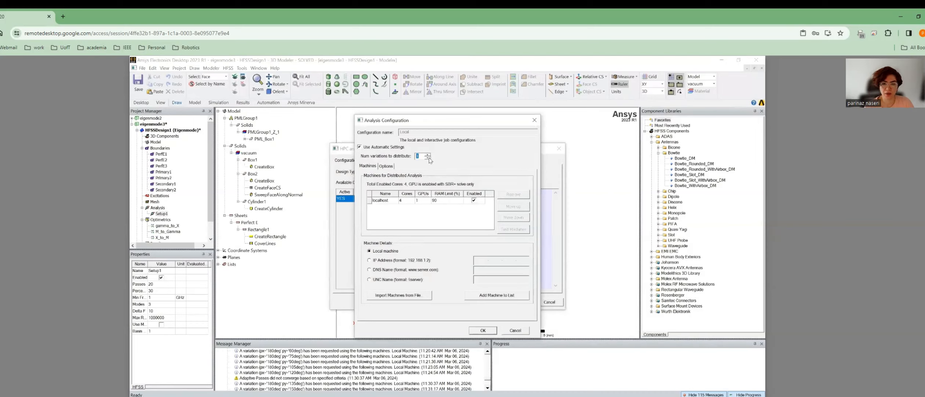
{"action": "left_click", "coordinate": [491, 332]}
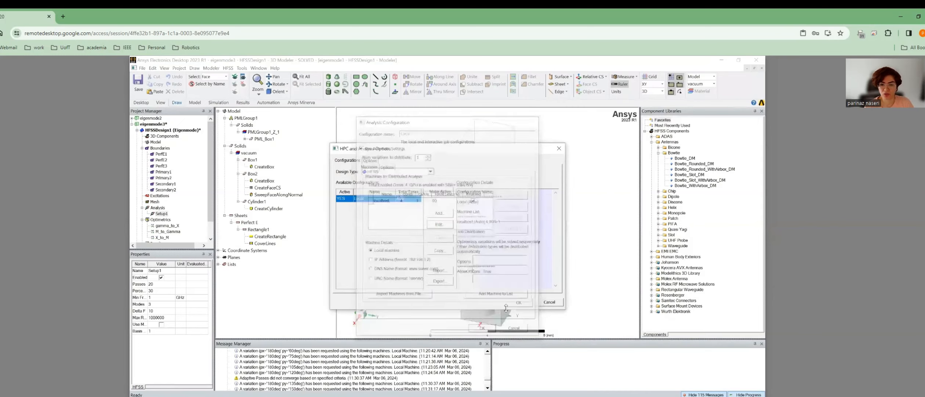
Close the HPC settings and confirm gamma_to_X sweeps px 0–180deg in 13 steps at py 0deg.
{"action": "left_click", "coordinate": [518, 302]}
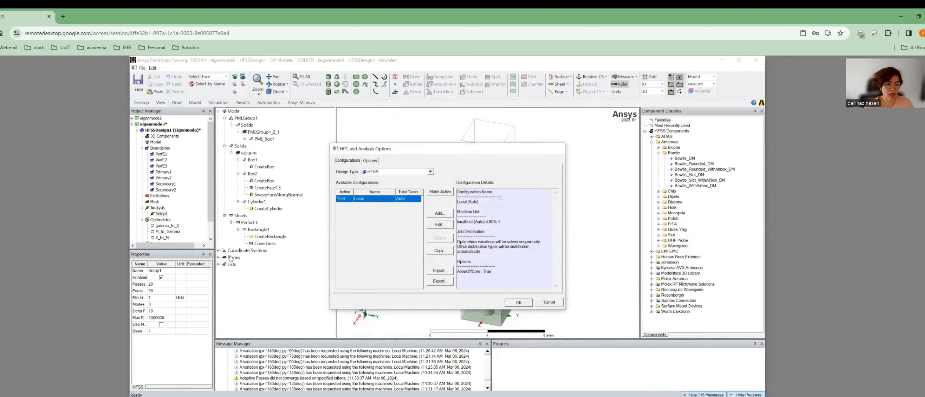
{"action": "double_click", "coordinate": [171, 226]}
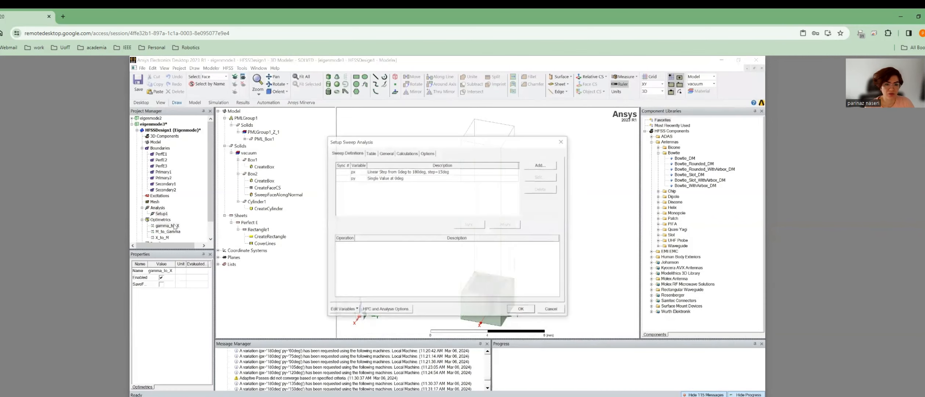
{"action": "left_click", "coordinate": [371, 152]}
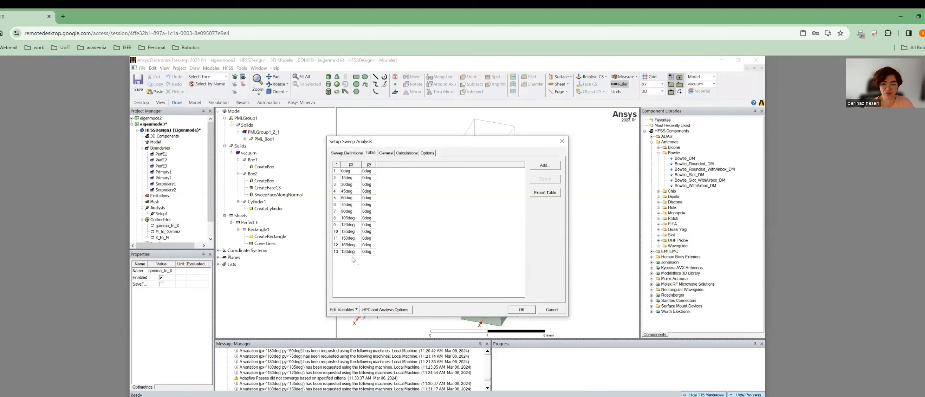
{"action": "left_click", "coordinate": [552, 310]}
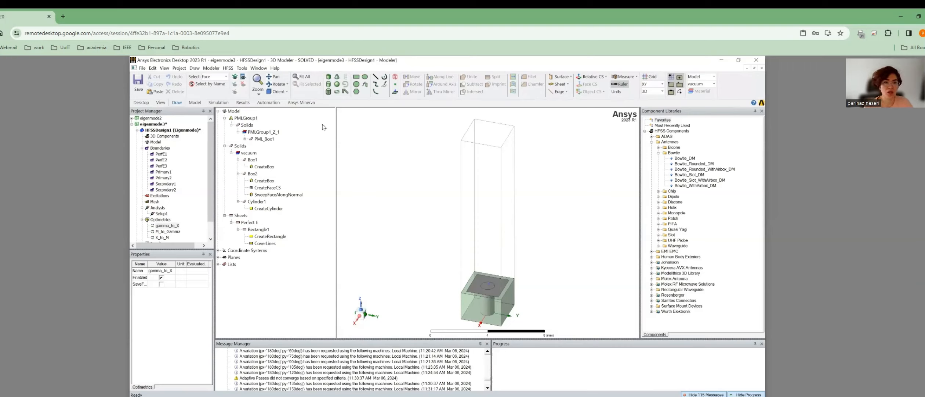
Review the eigenmode frequencies and convergence plot: converged after 6 passes at 5.6392% max delta frequency.
{"action": "left_click", "coordinate": [243, 103]}
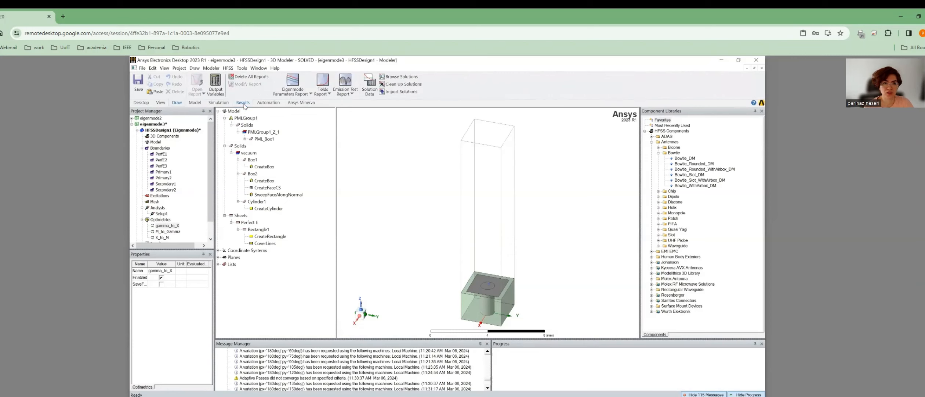
{"action": "left_click", "coordinate": [370, 88]}
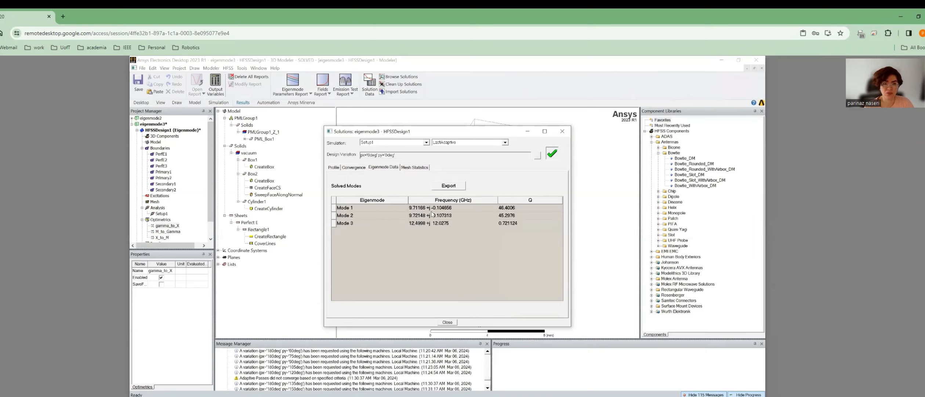
{"action": "left_click", "coordinate": [354, 167]}
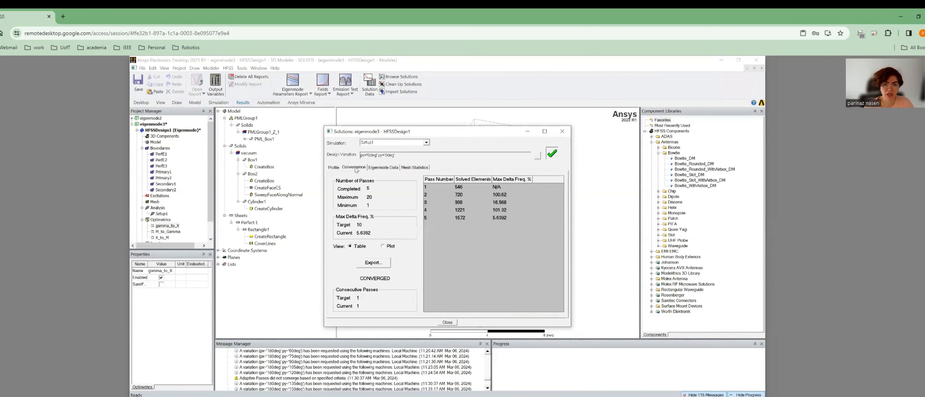
{"action": "left_click", "coordinate": [385, 246]}
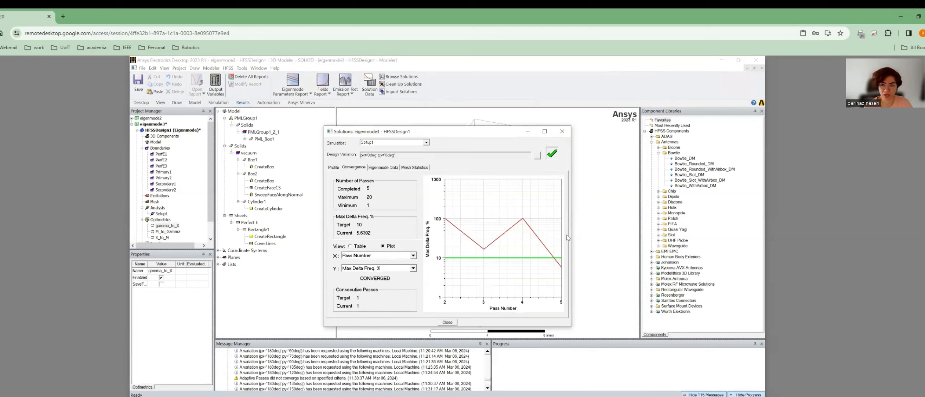
{"action": "left_click", "coordinate": [562, 131]}
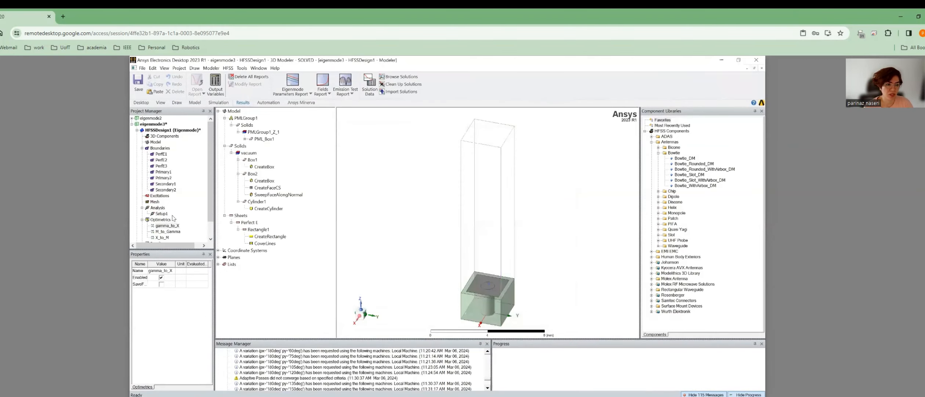
{"action": "double_click", "coordinate": [161, 213]}
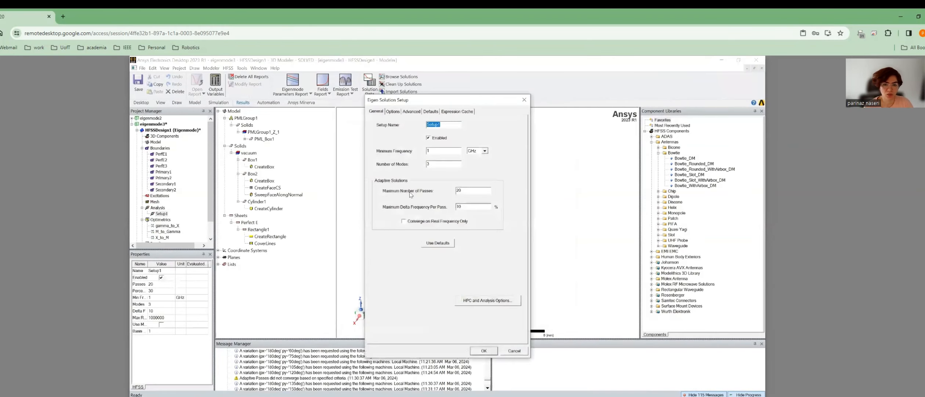
{"action": "left_click", "coordinate": [393, 111]}
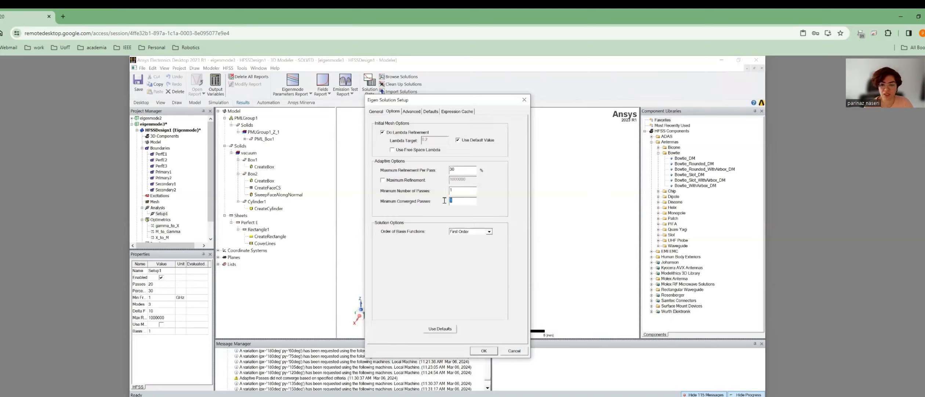
{"action": "left_click", "coordinate": [516, 350]}
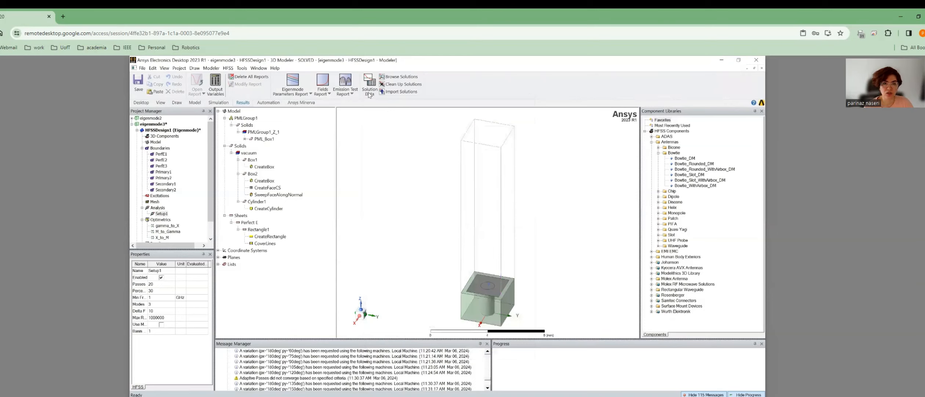
{"action": "left_click", "coordinate": [369, 93]}
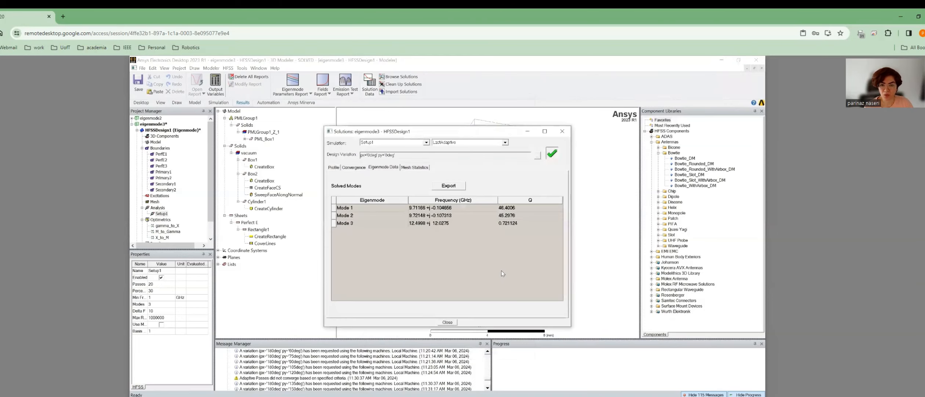
{"action": "left_click", "coordinate": [347, 167]}
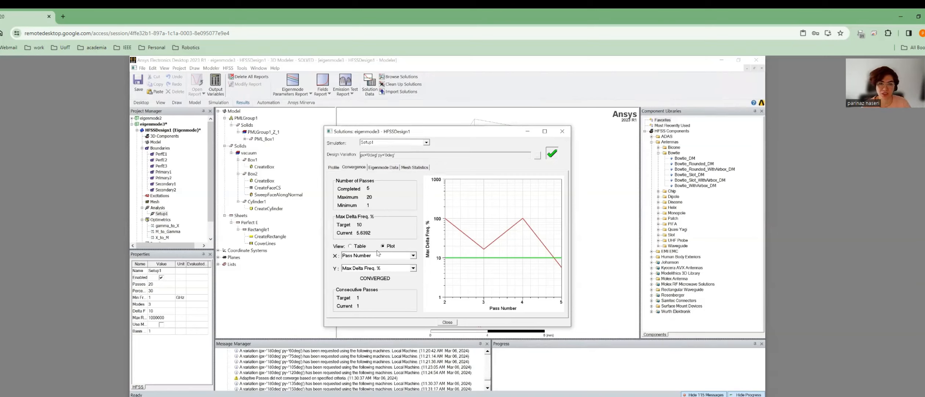
{"action": "left_click", "coordinate": [540, 159]}
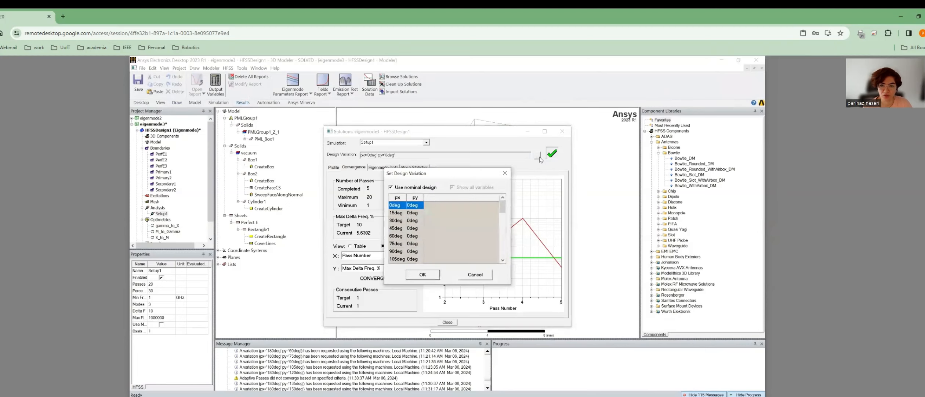
{"action": "left_click", "coordinate": [413, 213]}
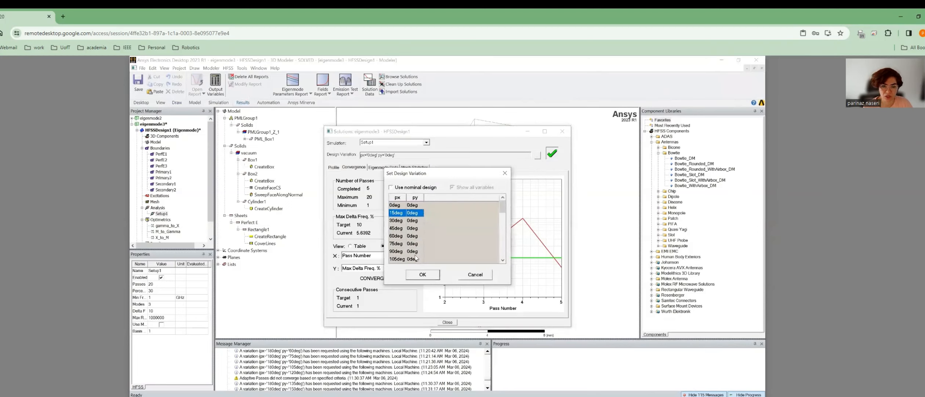
{"action": "left_click", "coordinate": [423, 275]}
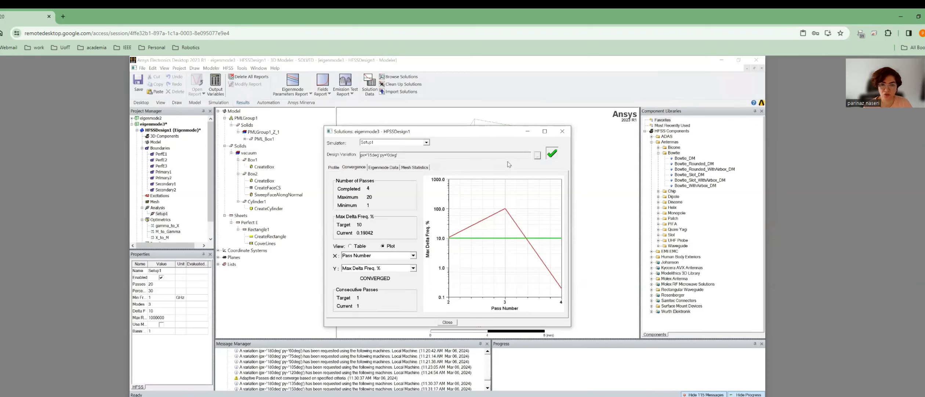
{"action": "left_click", "coordinate": [537, 156]}
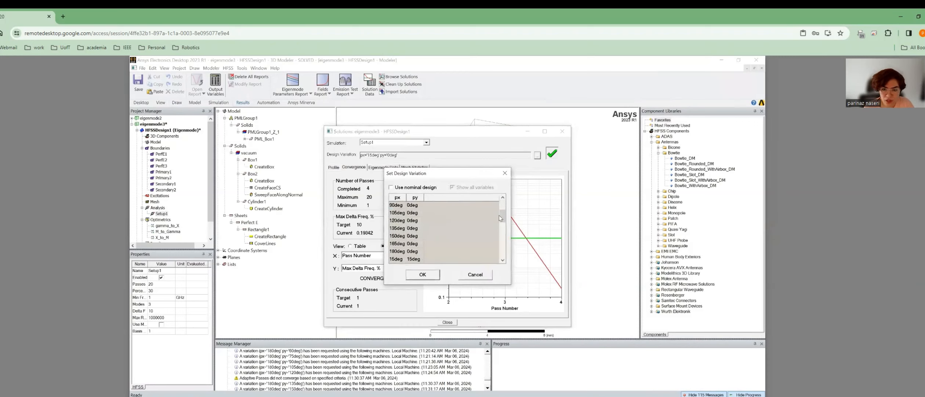
{"action": "scroll", "coordinate": [499, 216], "scroll_direction": "down", "scroll_amount": 7}
{"action": "left_click", "coordinate": [406, 238]}
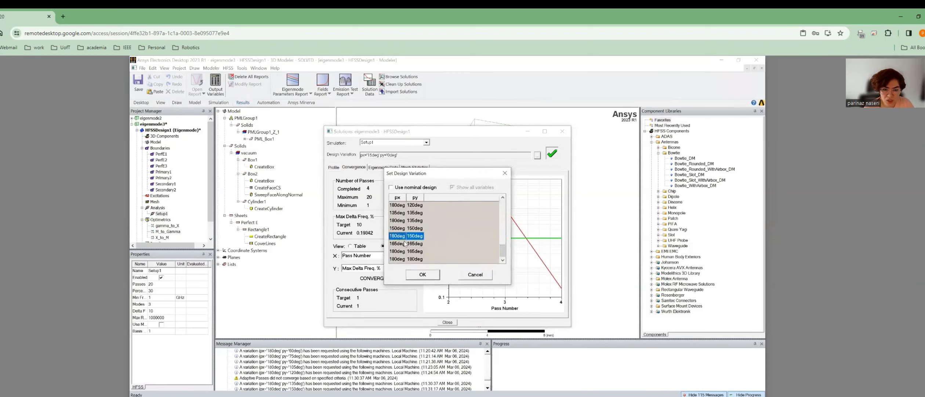
{"action": "left_click", "coordinate": [402, 242]}
{"action": "left_click", "coordinate": [428, 273]}
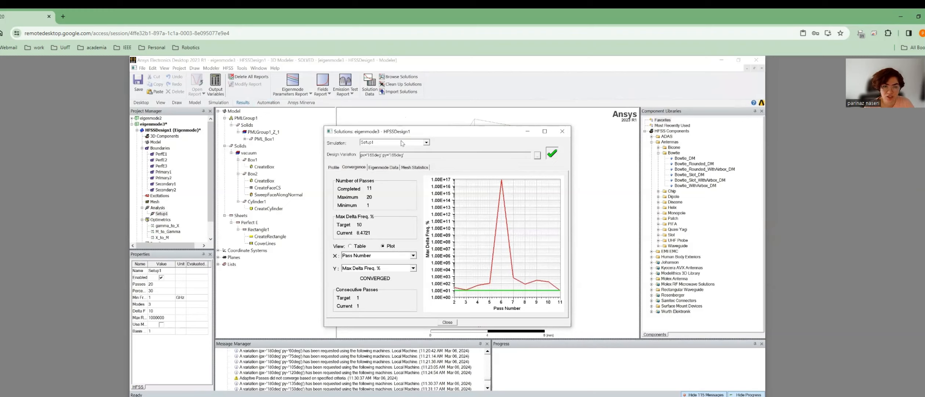
{"action": "left_click", "coordinate": [537, 156]}
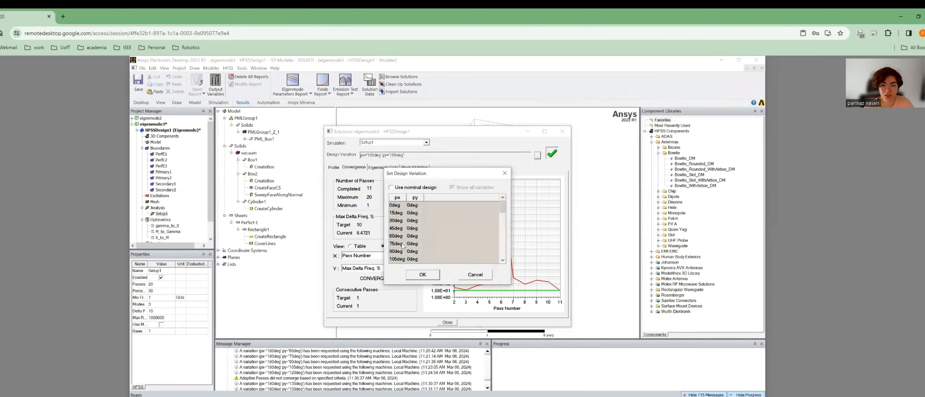
{"action": "scroll", "coordinate": [410, 241], "scroll_direction": "down", "scroll_amount": 10}
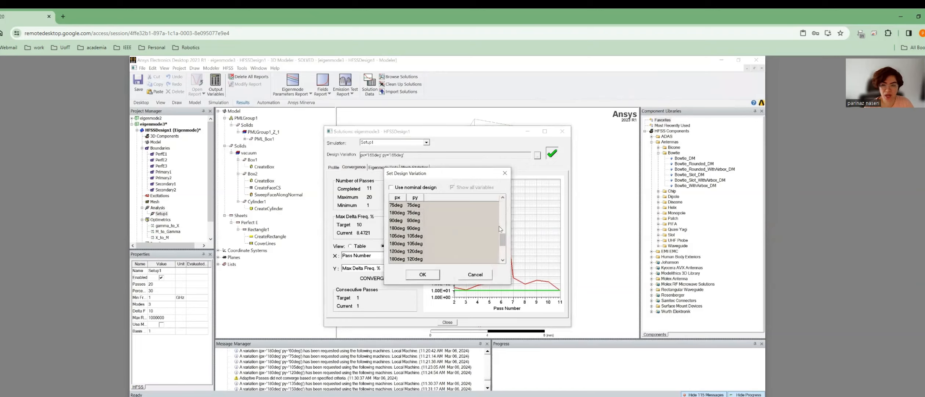
{"action": "left_click", "coordinate": [411, 235]}
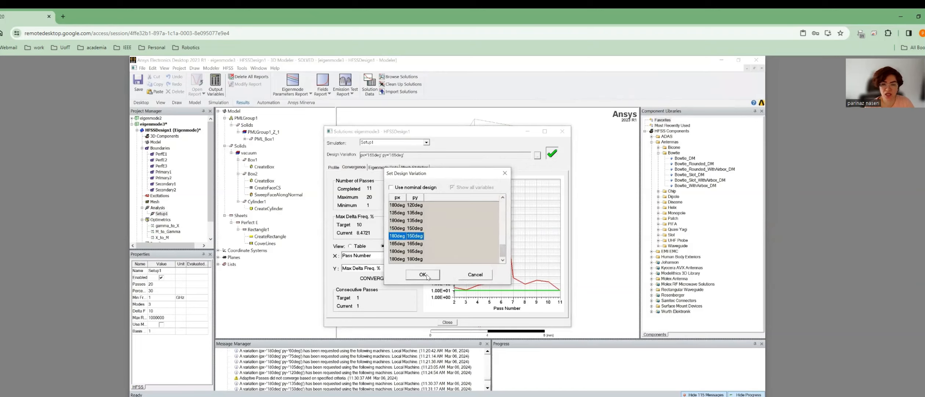
{"action": "left_click", "coordinate": [429, 275]}
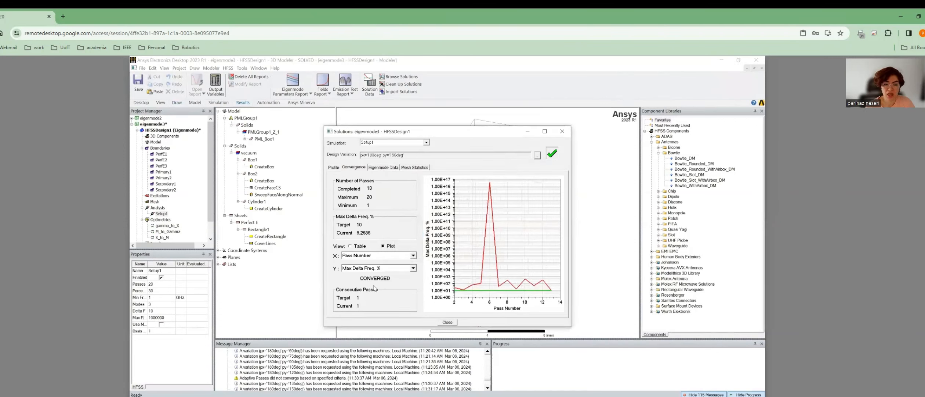
{"action": "left_click_drag", "start_coordinate": [390, 277], "coordinate": [359, 279]}
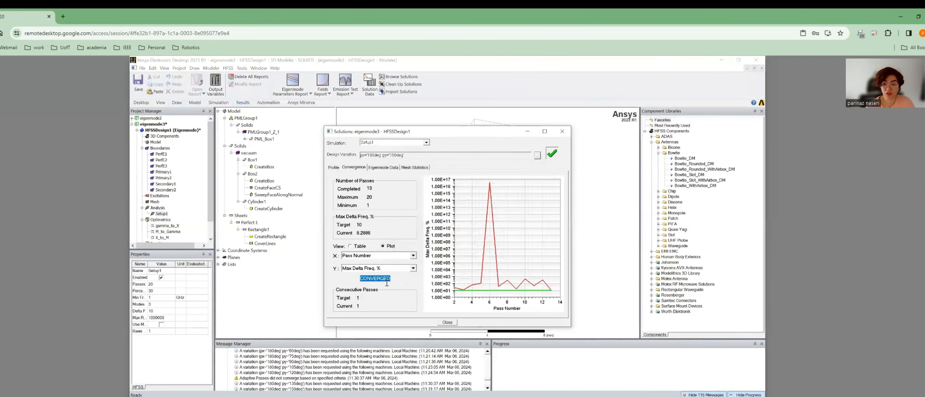
{"action": "left_click", "coordinate": [448, 322]}
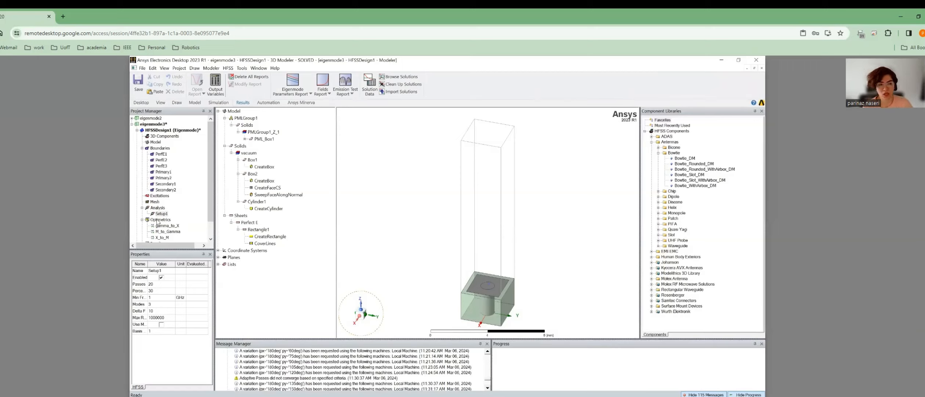
Create a rectangular eigenmode report of re(Mode(1))–re(Mode(3)) versus py as Eigen Modes Plot 1.
{"action": "left_click_drag", "start_coordinate": [211, 220], "coordinate": [215, 237]}
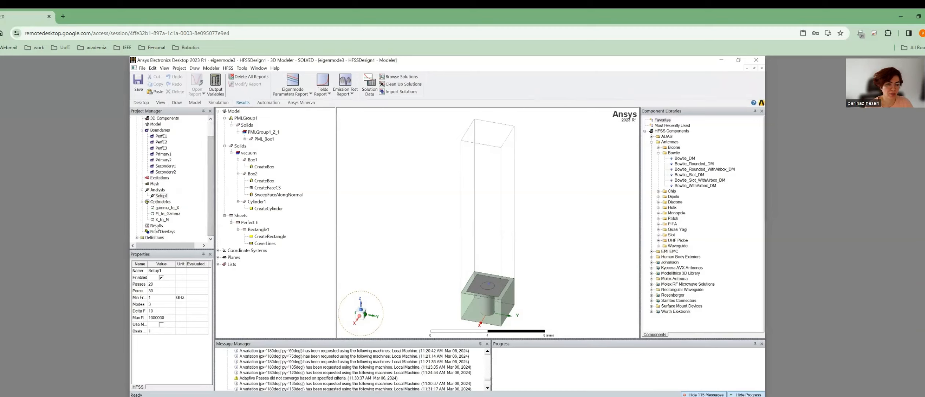
{"action": "left_click", "coordinate": [156, 225]}
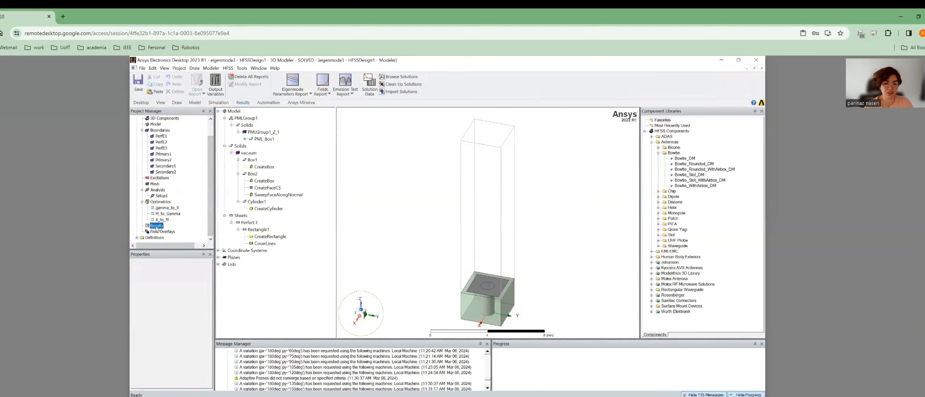
{"action": "right_click", "coordinate": [157, 227]}
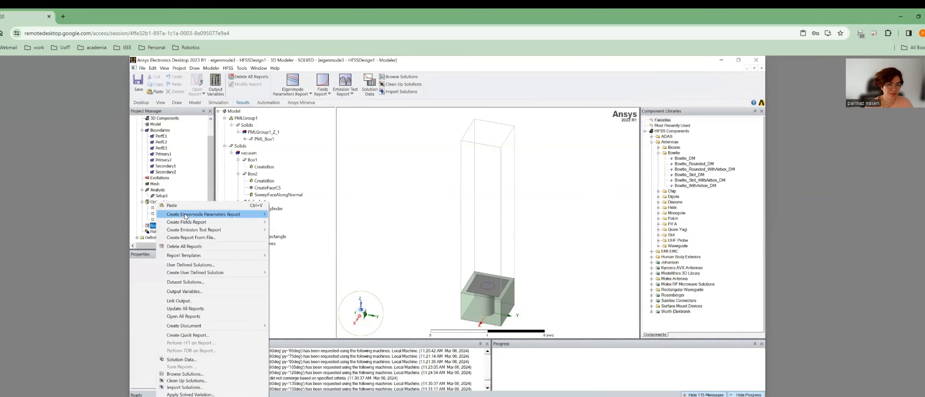
{"action": "mouse_move", "coordinate": [186, 216]}
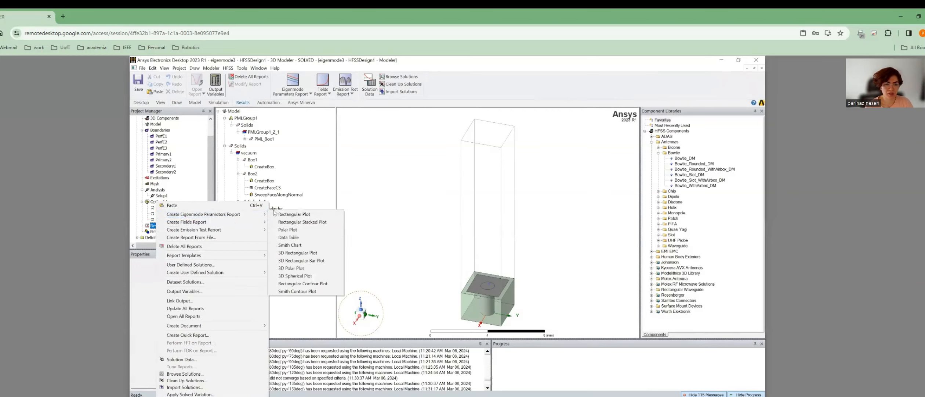
{"action": "left_click", "coordinate": [294, 214]}
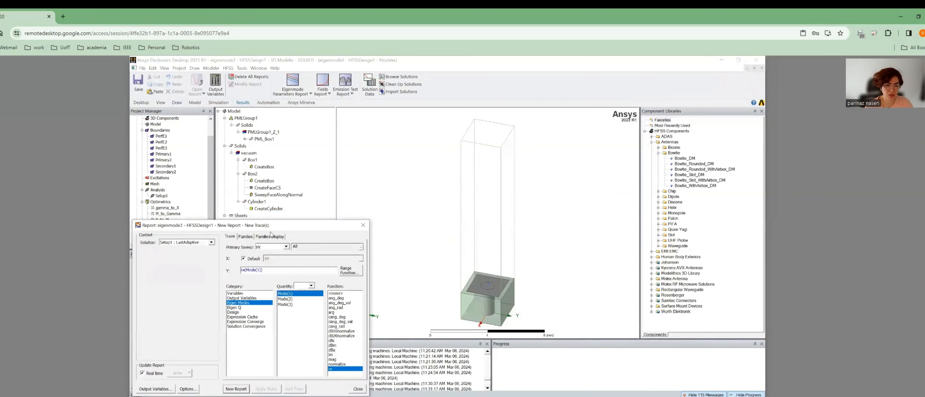
{"action": "left_click_drag", "start_coordinate": [298, 224], "coordinate": [399, 145]}
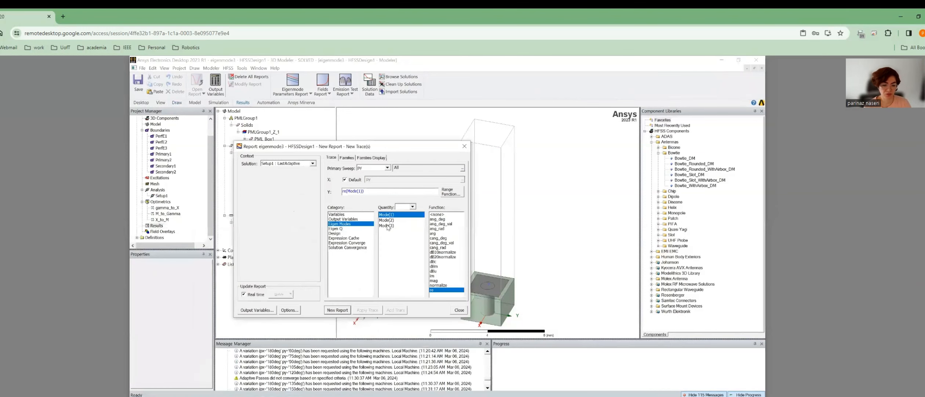
{"action": "left_click", "coordinate": [387, 226], "text": "shift"}
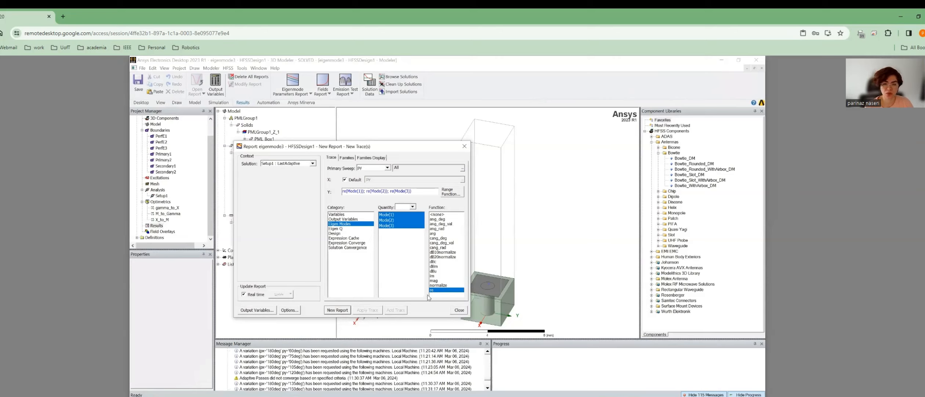
{"action": "left_click", "coordinate": [369, 169]}
{"action": "left_click", "coordinate": [371, 173]}
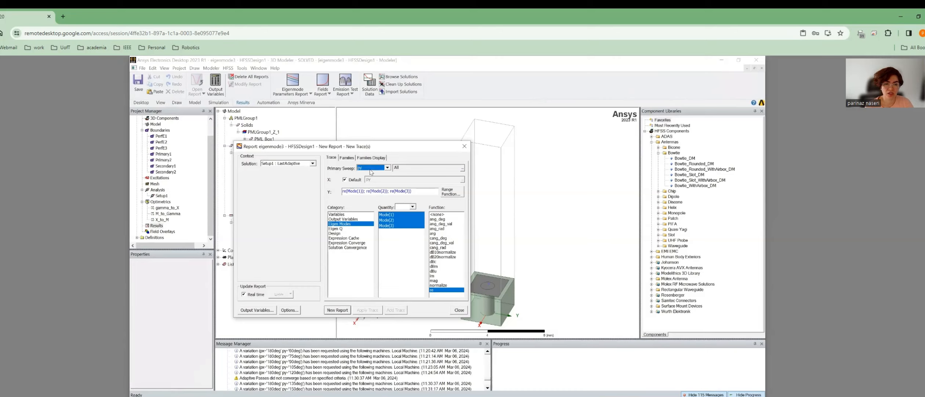
{"action": "left_click", "coordinate": [345, 312]}
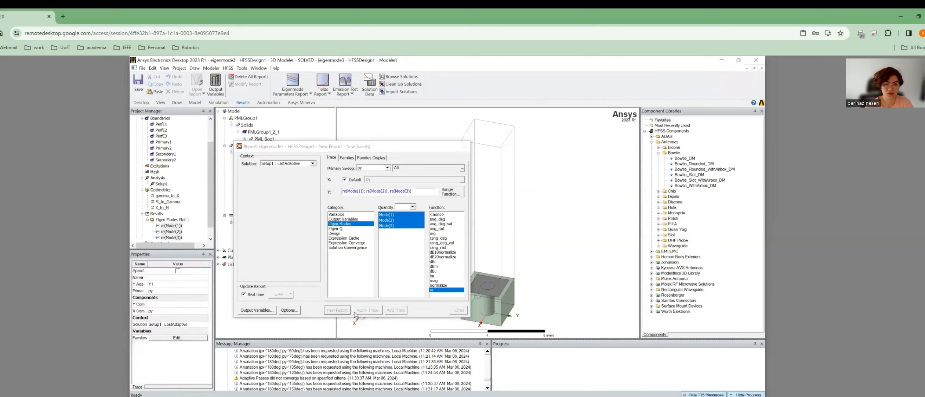
Export Eigen Modes Plot 1 data as a comma-delimited CSV named Eigen Modes Plot 1 in the Ansoft folder.
{"action": "left_click", "coordinate": [459, 309]}
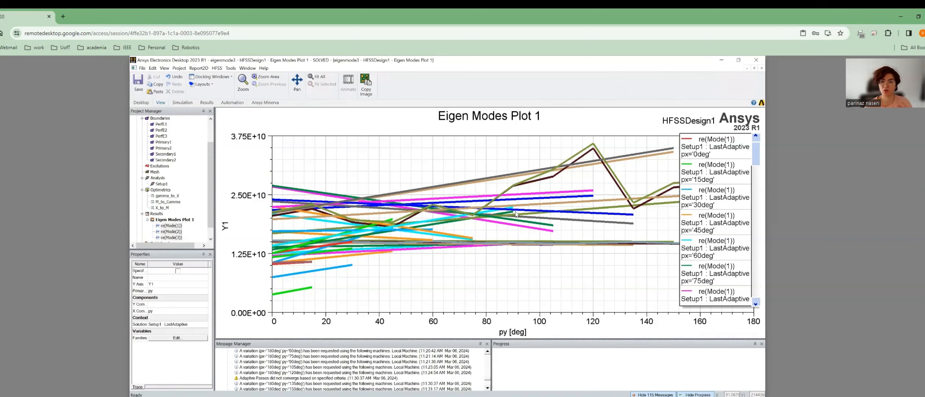
{"action": "right_click", "coordinate": [428, 181]}
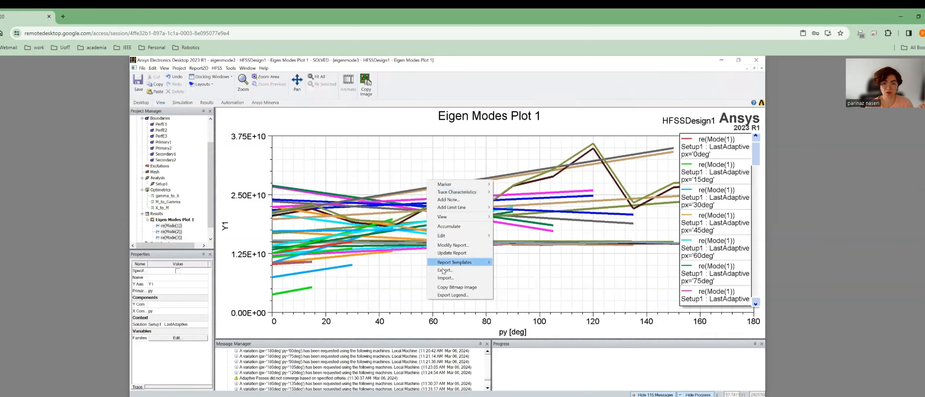
{"action": "left_click", "coordinate": [443, 270]}
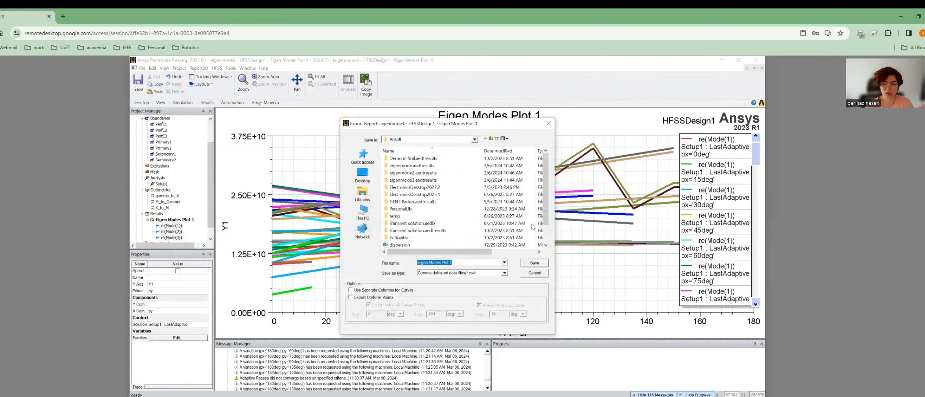
{"action": "scroll", "coordinate": [532, 226], "scroll_direction": "down", "scroll_amount": 1}
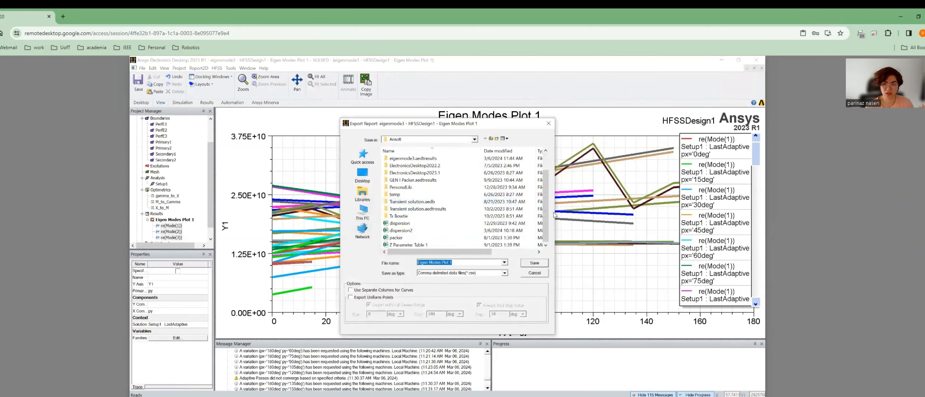
{"action": "left_click", "coordinate": [532, 264]}
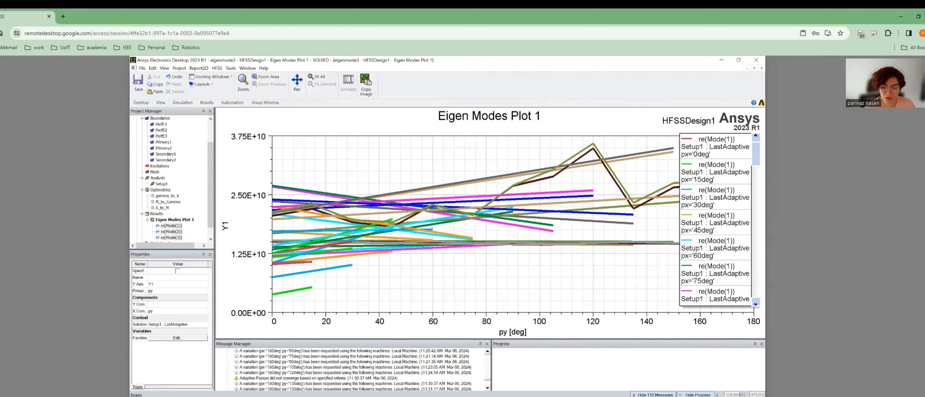
Search 'ansoft' to reach the Ansoft folder and open the Eigen Modes Plot 1 CSV in Excel.
{"action": "left_click", "coordinate": [138, 396]}
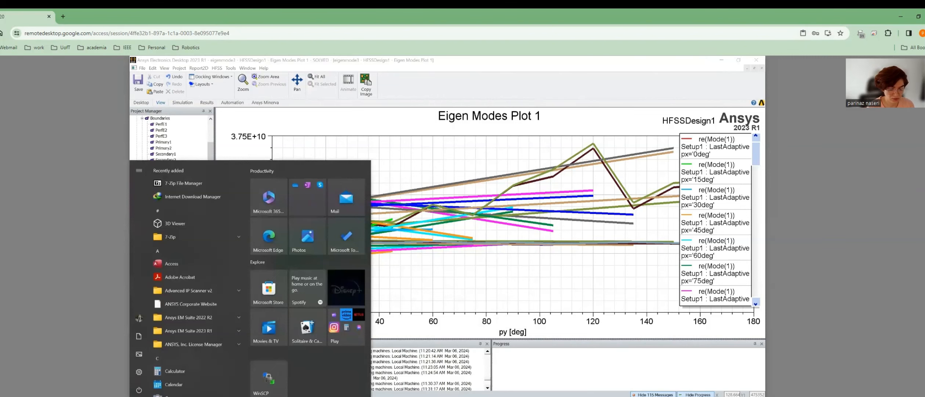
{"action": "type", "text": "ansof"}
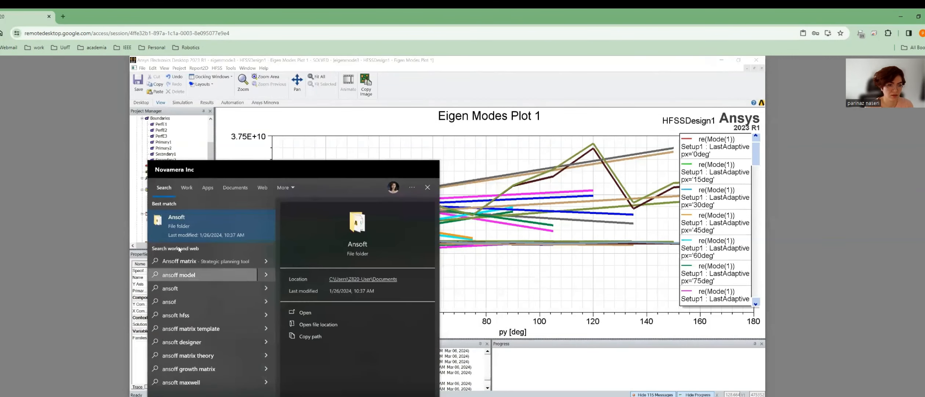
{"action": "left_click", "coordinate": [188, 224]}
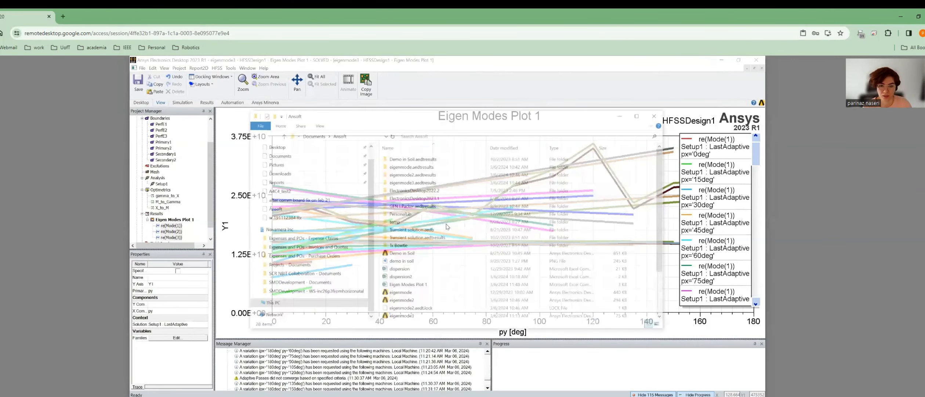
{"action": "scroll", "coordinate": [416, 255], "scroll_direction": "down", "scroll_amount": 2}
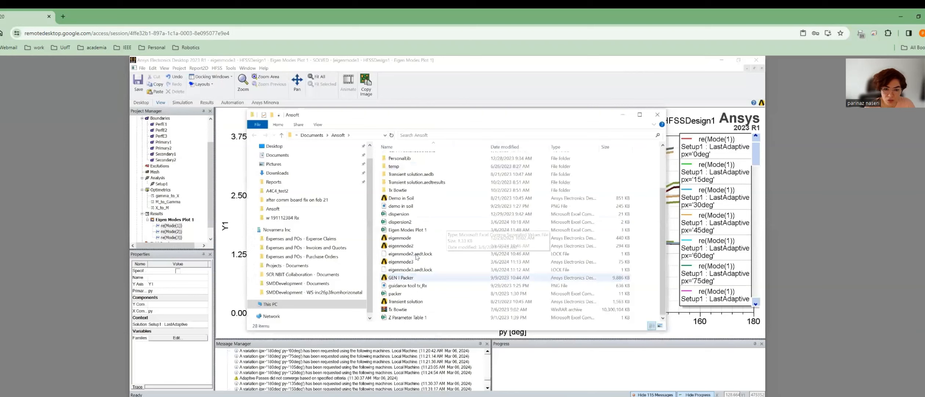
{"action": "double_click", "coordinate": [414, 231]}
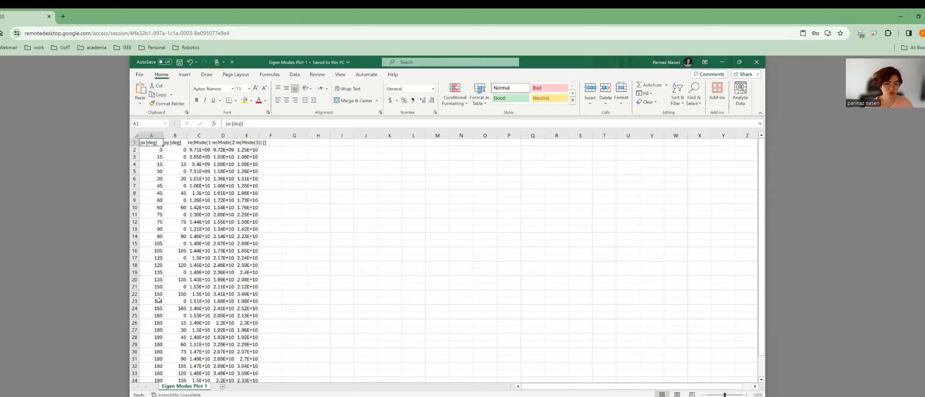
{"action": "left_click", "coordinate": [74, 394]}
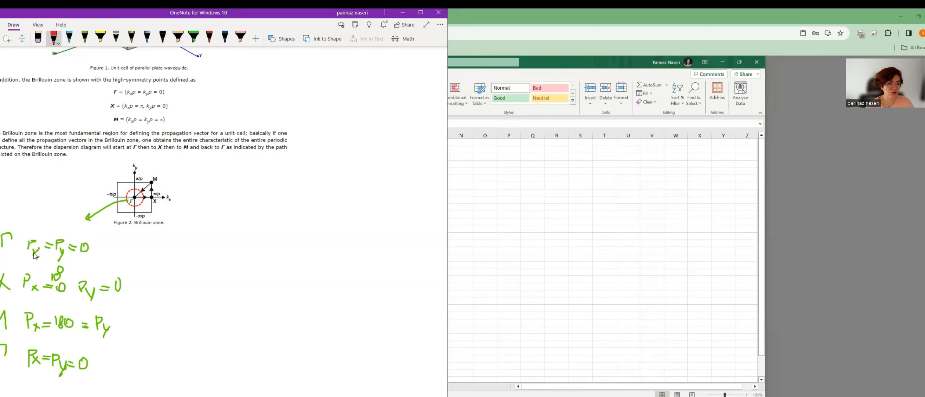
{"action": "left_click", "coordinate": [500, 154]}
{"action": "left_click", "coordinate": [499, 155]}
{"action": "left_click", "coordinate": [158, 144]}
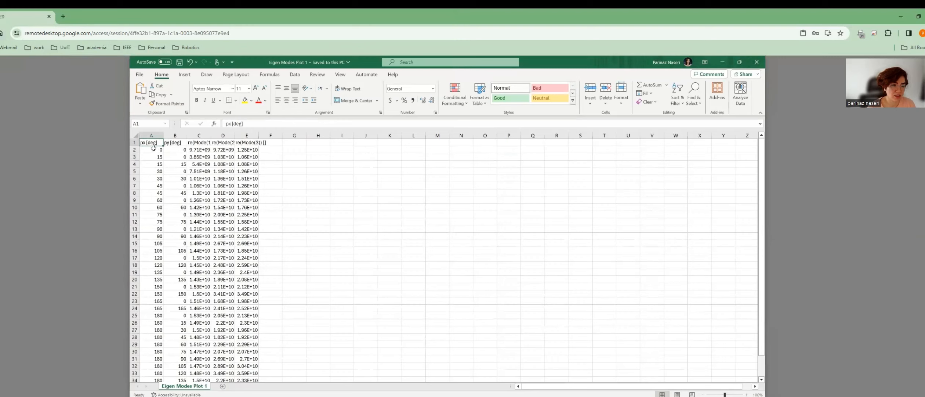
Copy the five column headers from A1:E1 into K1:O1.
{"action": "left_click", "coordinate": [135, 149]}
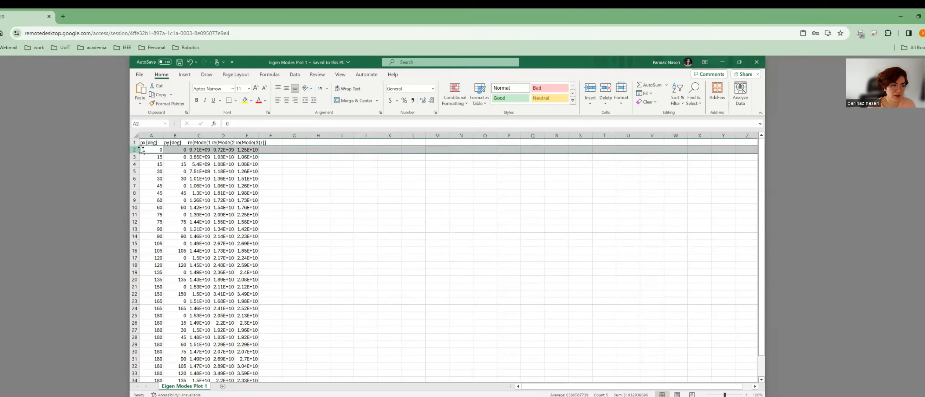
{"action": "left_click", "coordinate": [150, 135]}
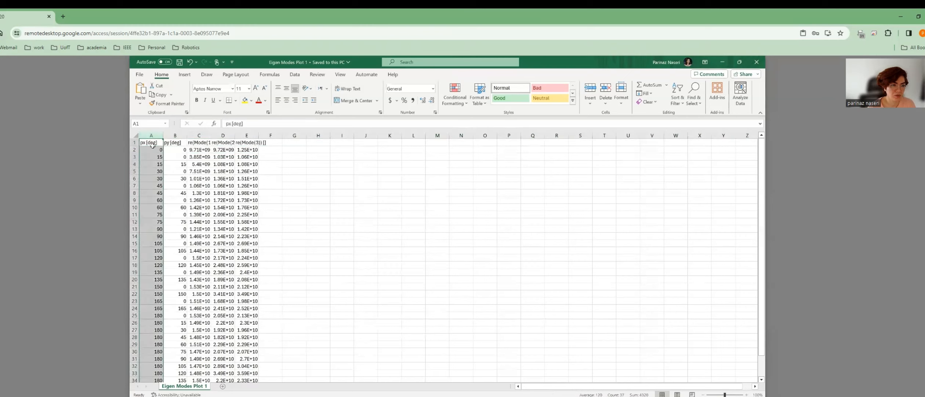
{"action": "left_click", "coordinate": [152, 144]}
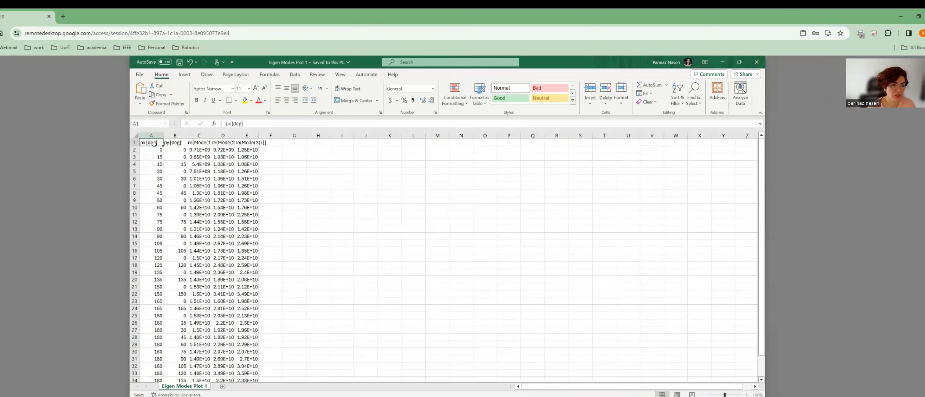
{"action": "left_click", "coordinate": [255, 142], "text": "shift"}
{"action": "key", "text": "ctrl+c"}
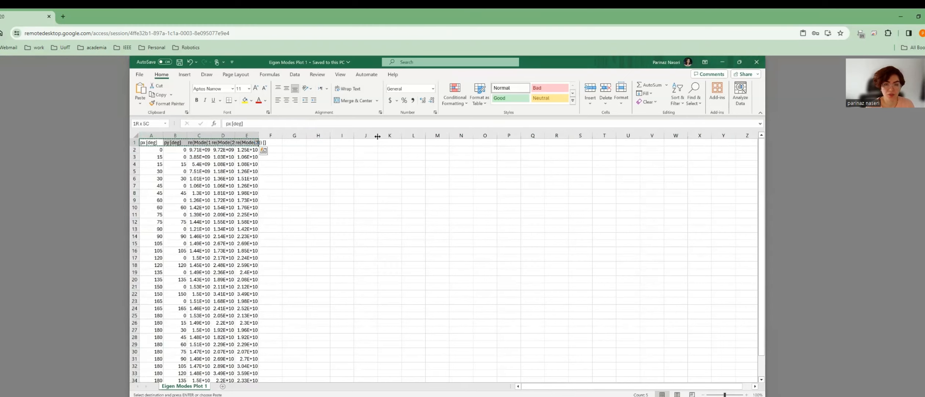
{"action": "left_click", "coordinate": [394, 143]}
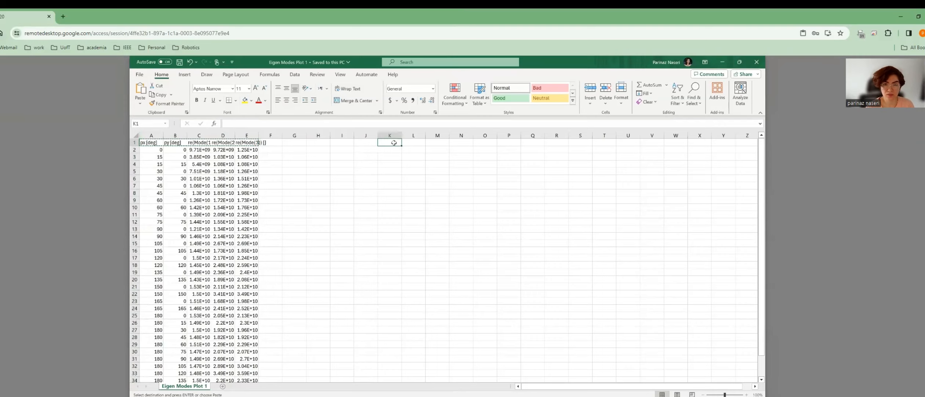
{"action": "key", "text": "ctrl+v"}
Label cell I1 as Point.
{"action": "left_click", "coordinate": [368, 148]}
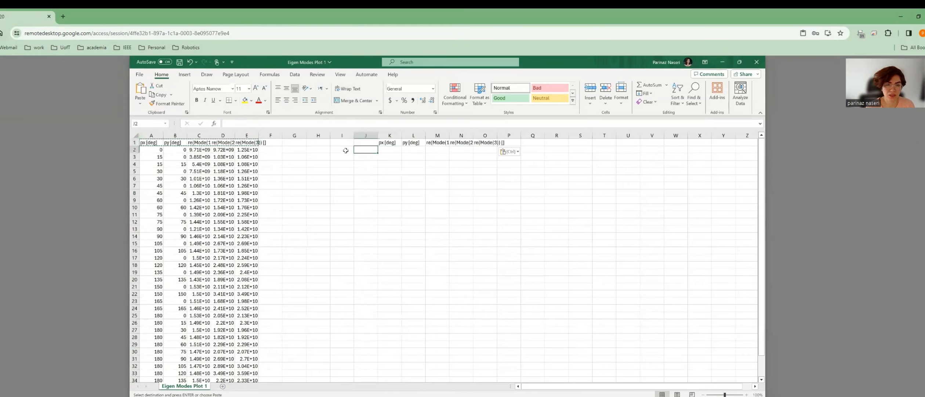
{"action": "left_click", "coordinate": [340, 136]}
{"action": "left_click", "coordinate": [339, 144]}
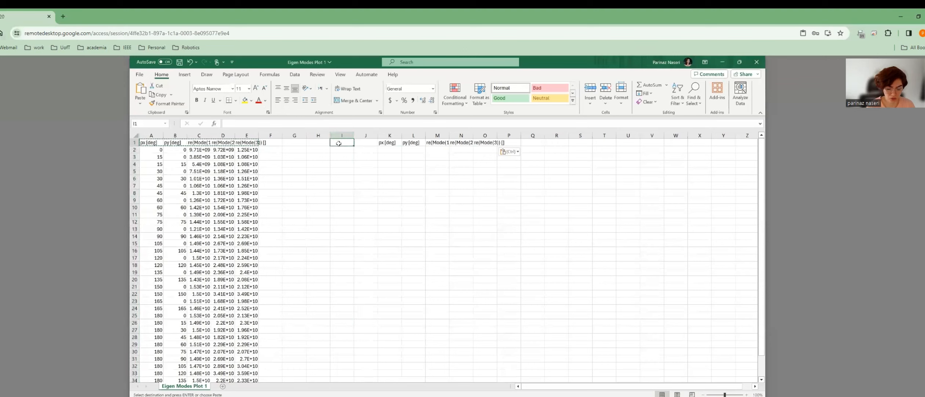
{"action": "type", "text": "Point"}
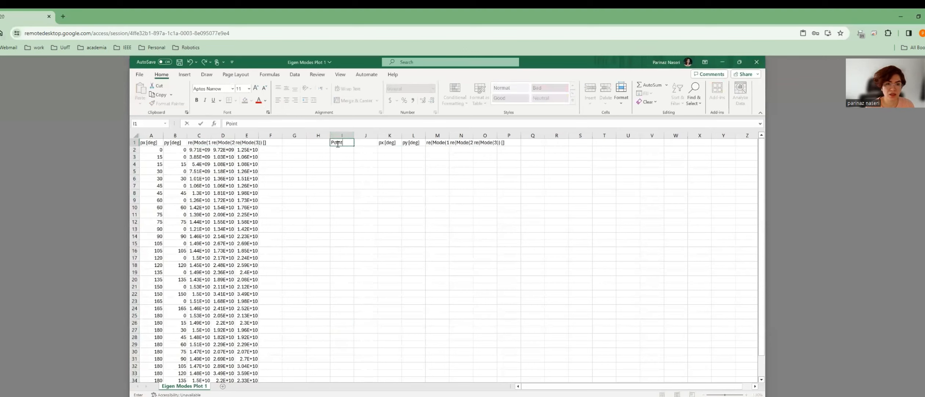
{"action": "key", "text": "Return"}
Label I2 as Gamma and copy the px 0, py 0 row values into K2:O2.
{"action": "type", "text": "Gamma"}
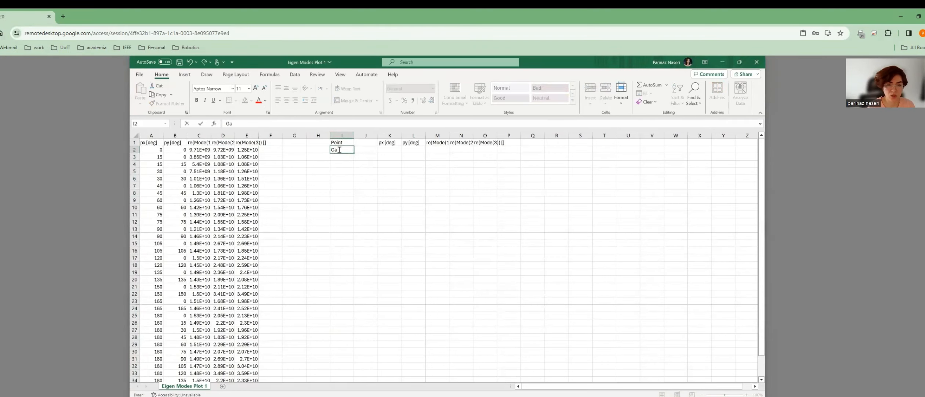
{"action": "left_click", "coordinate": [151, 150]}
{"action": "left_click", "coordinate": [176, 149], "text": "ctrl"}
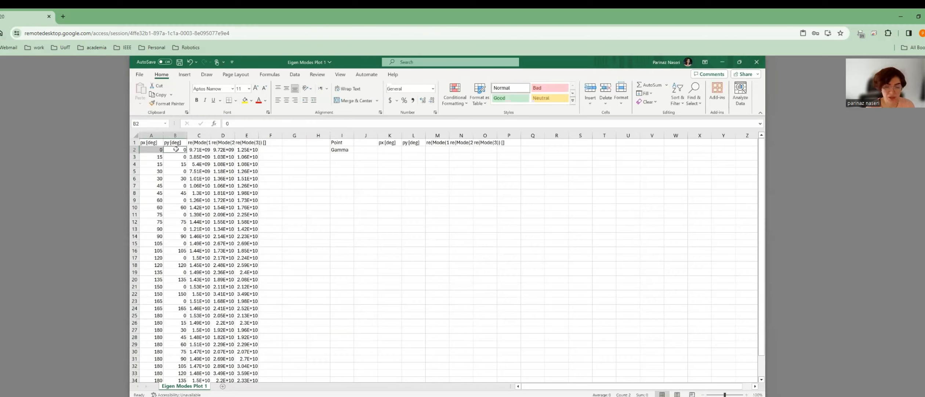
{"action": "key", "text": "ctrl+c"}
{"action": "left_click", "coordinate": [389, 151]}
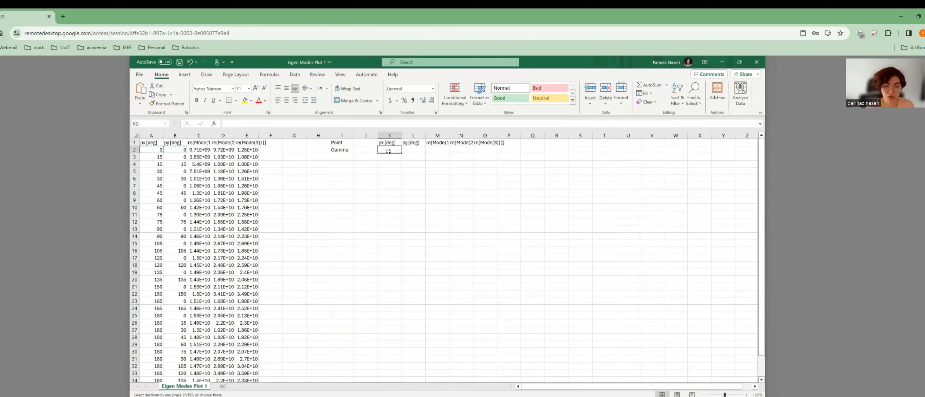
{"action": "key", "text": "ctrl+v"}
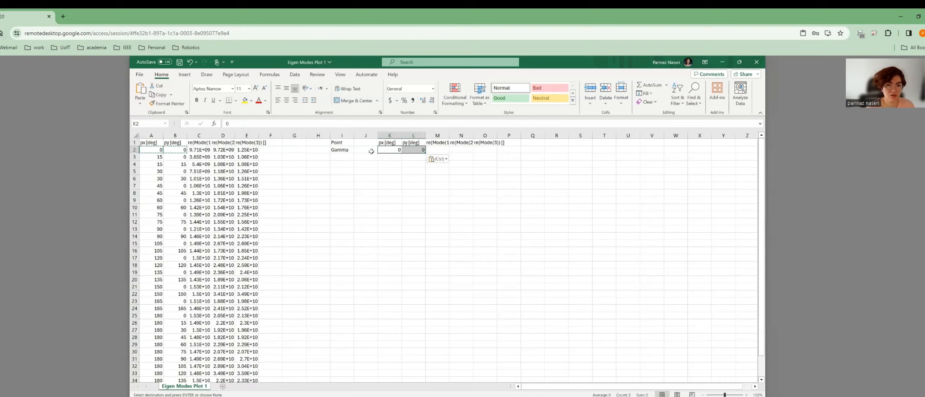
{"action": "left_click_drag", "start_coordinate": [200, 149], "coordinate": [258, 149]}
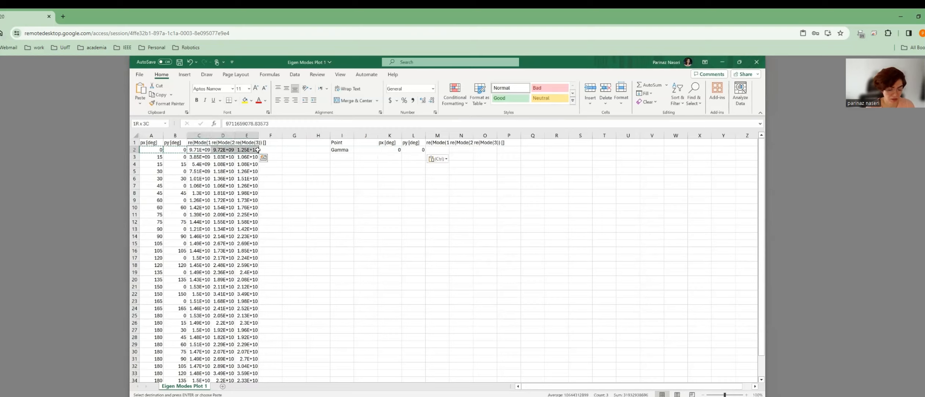
{"action": "key", "text": "ctrl+c"}
{"action": "left_click", "coordinate": [438, 151]}
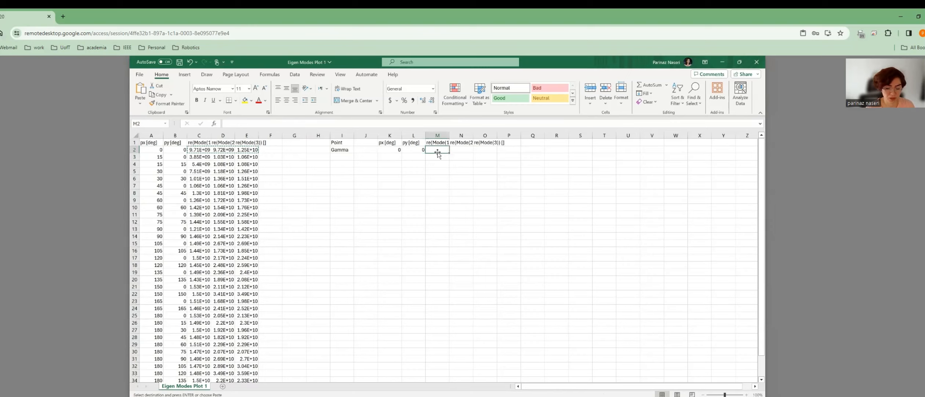
{"action": "key", "text": "ctrl+v"}
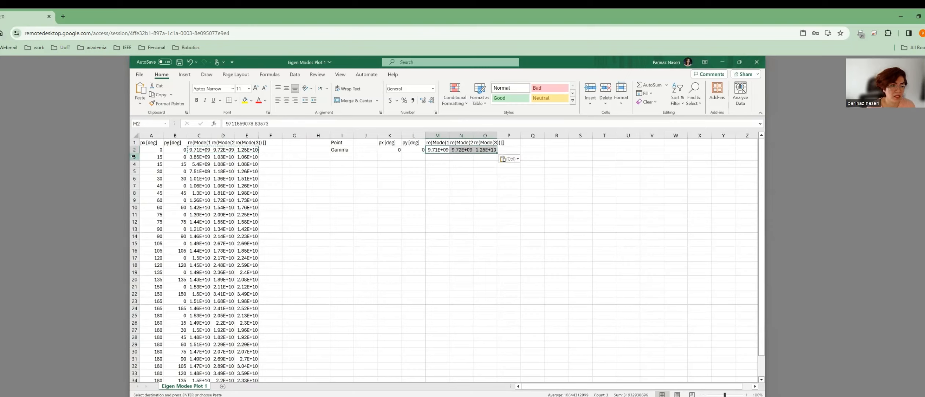
Copy the px 15 and px 30 rows (py 0) into K3:O3 and K4:O4.
{"action": "left_click", "coordinate": [155, 157]}
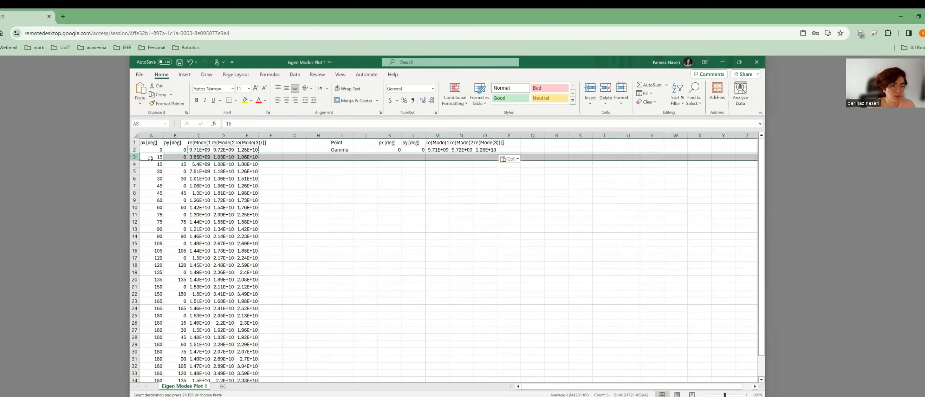
{"action": "left_click", "coordinate": [254, 156], "text": "shift"}
{"action": "key", "text": "ctrl+c"}
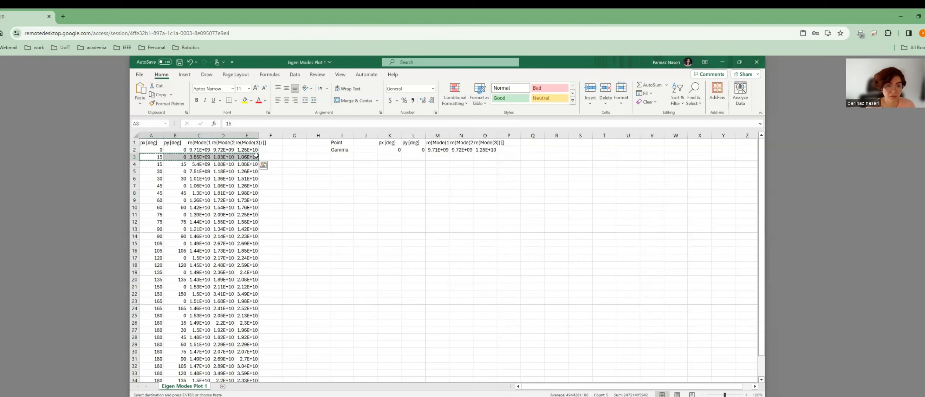
{"action": "left_click", "coordinate": [390, 156]}
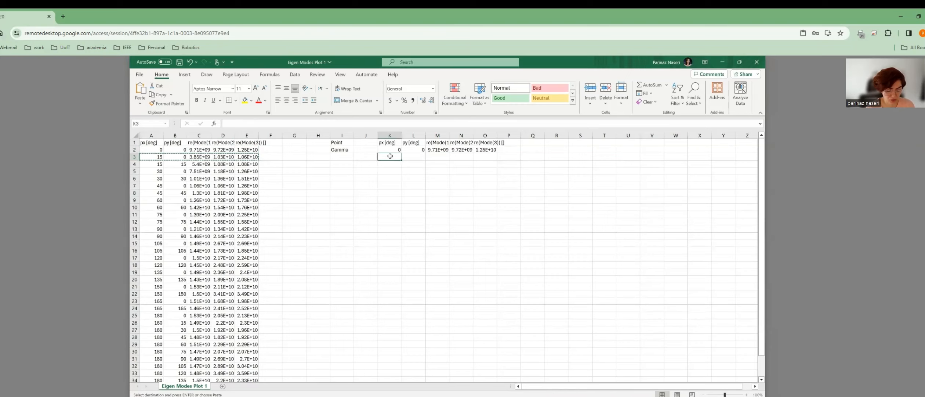
{"action": "key", "text": "ctrl+v"}
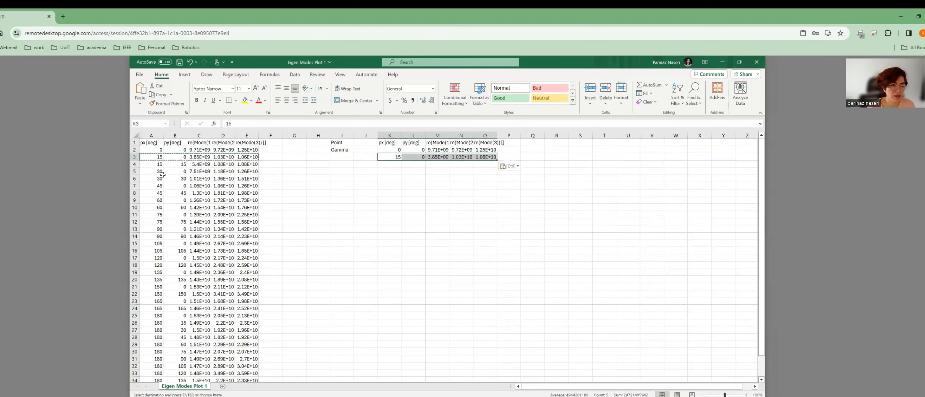
{"action": "left_click", "coordinate": [149, 173]}
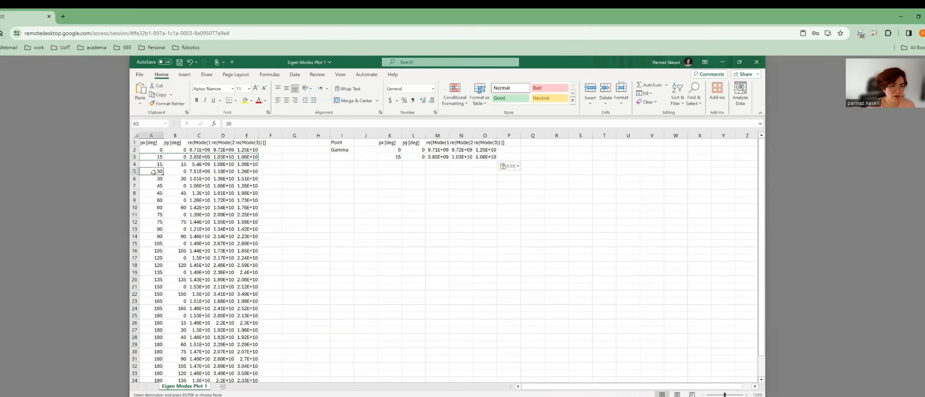
{"action": "left_click", "coordinate": [249, 170], "text": "shift"}
{"action": "key", "text": "ctrl+c"}
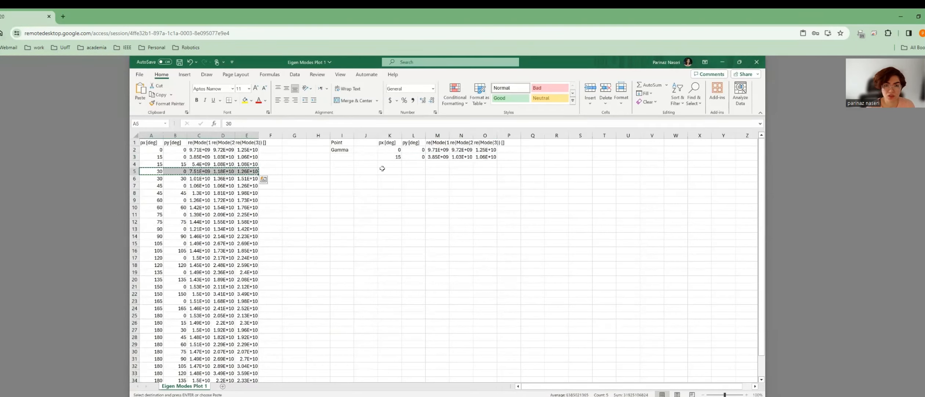
{"action": "left_click", "coordinate": [397, 165]}
{"action": "key", "text": "ctrl+v"}
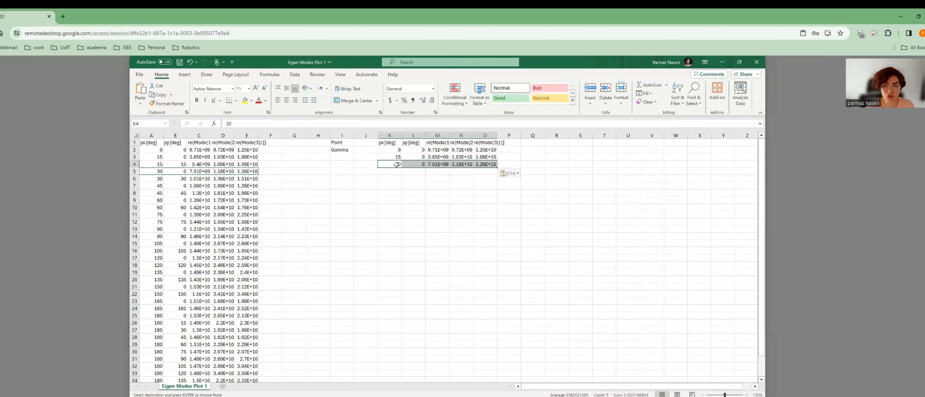
Copy the px 45 and px 60 rows (py 0) into K5:O5 and K6:O6.
{"action": "left_click", "coordinate": [153, 185]}
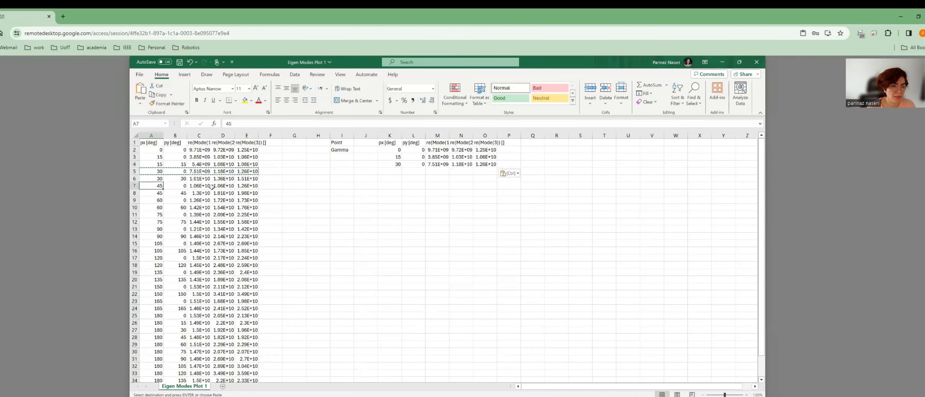
{"action": "left_click", "coordinate": [249, 185], "text": "shift"}
{"action": "key", "text": "ctrl+c"}
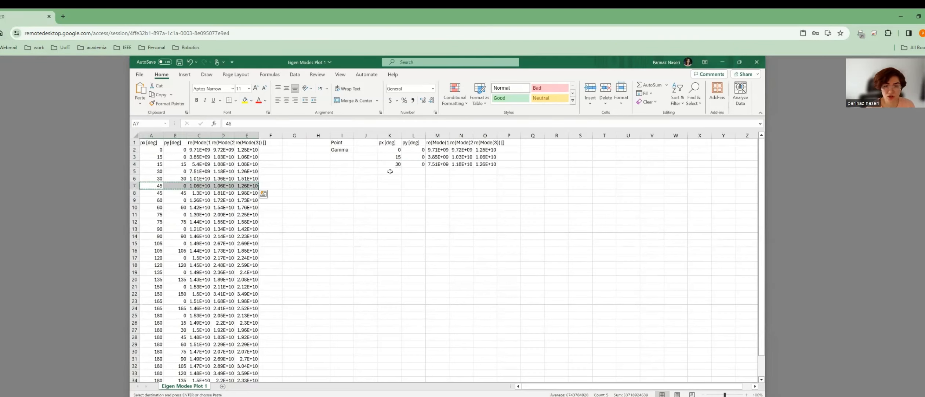
{"action": "left_click", "coordinate": [390, 172]}
{"action": "key", "text": "ctrl+v"}
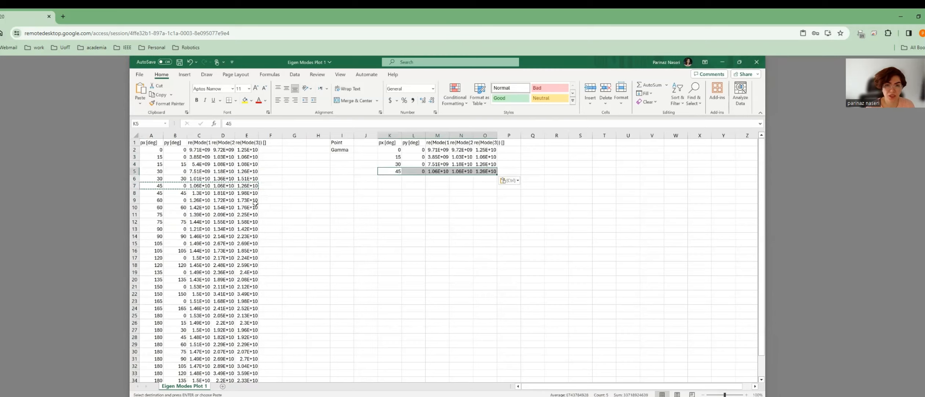
{"action": "left_click", "coordinate": [155, 200]}
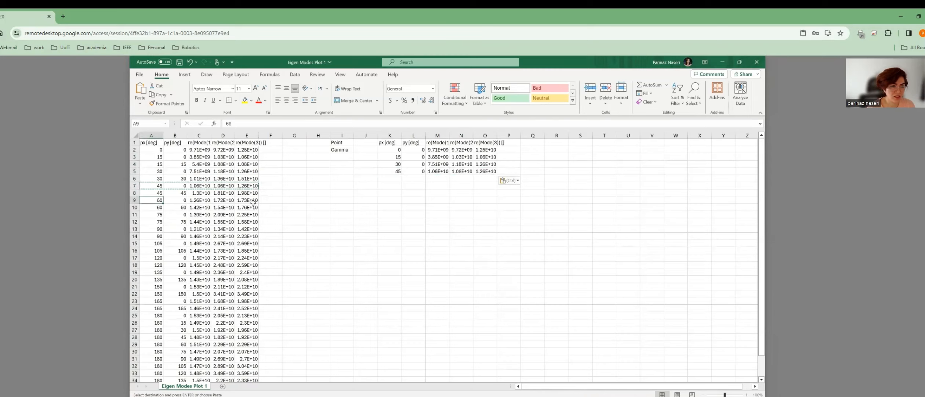
{"action": "left_click", "coordinate": [255, 200], "text": "shift"}
{"action": "key", "text": "ctrl+c"}
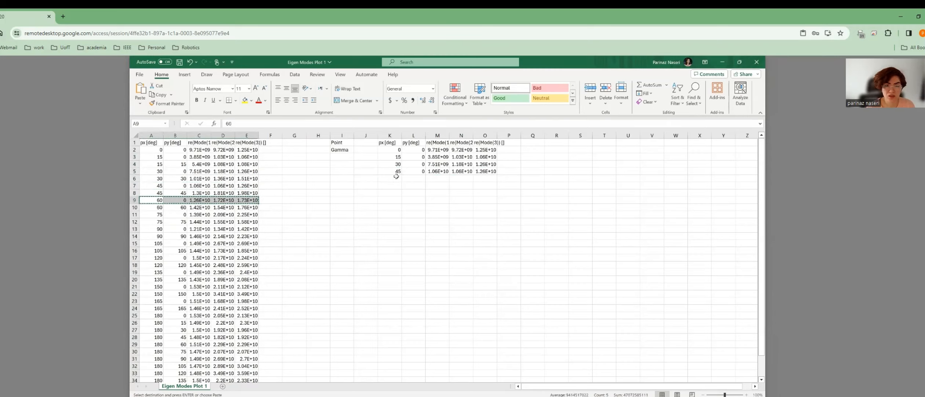
{"action": "left_click", "coordinate": [394, 177]}
{"action": "key", "text": "ctrl+v"}
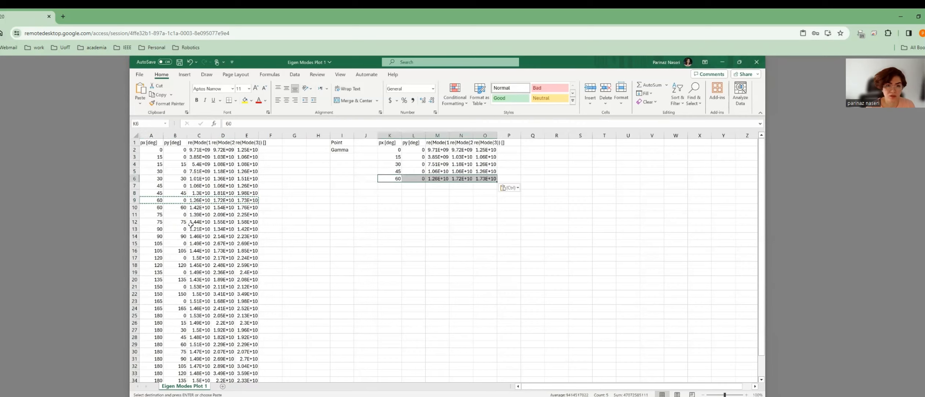
Copy the px 75 and px 90 rows (py 0) into K7:O7 and K8:O8.
{"action": "left_click", "coordinate": [151, 214]}
{"action": "left_click", "coordinate": [253, 214], "text": "shift"}
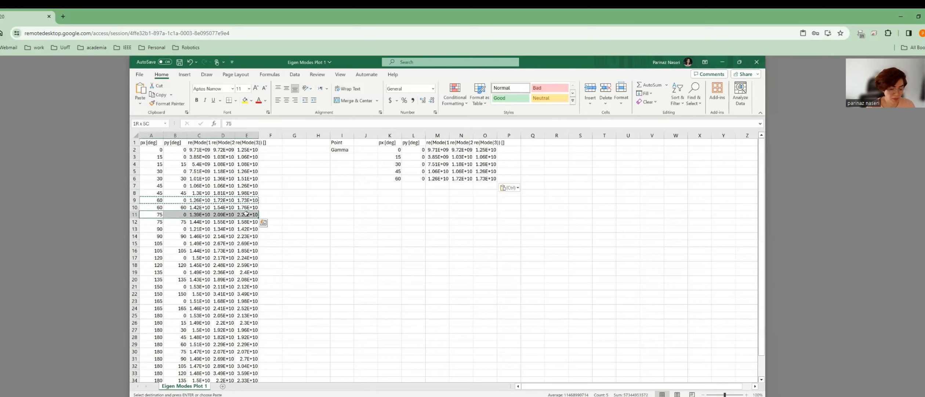
{"action": "key", "text": "ctrl+c"}
{"action": "left_click", "coordinate": [394, 186]}
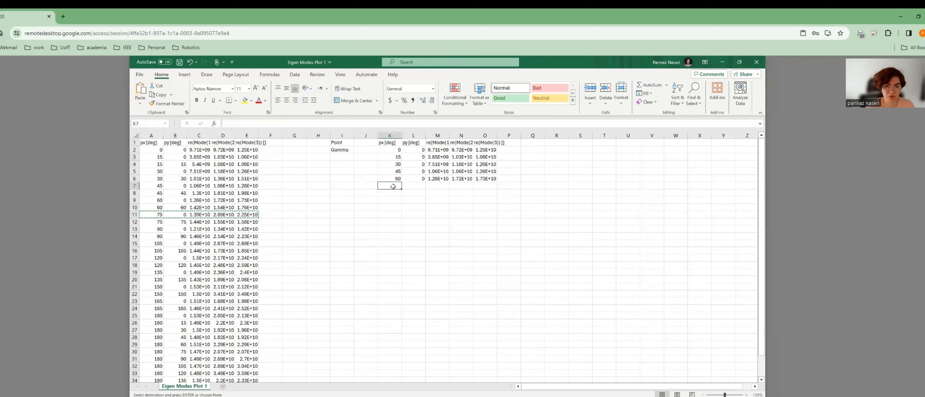
{"action": "key", "text": "ctrl+v"}
{"action": "left_click", "coordinate": [151, 229]}
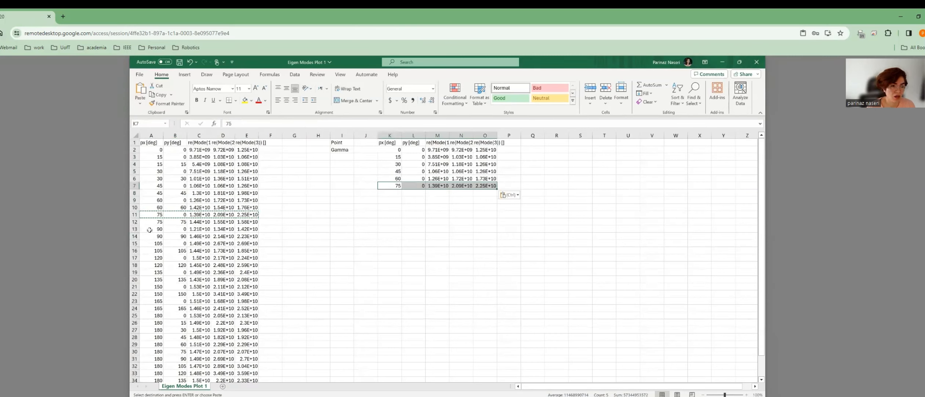
{"action": "left_click", "coordinate": [250, 229], "text": "shift"}
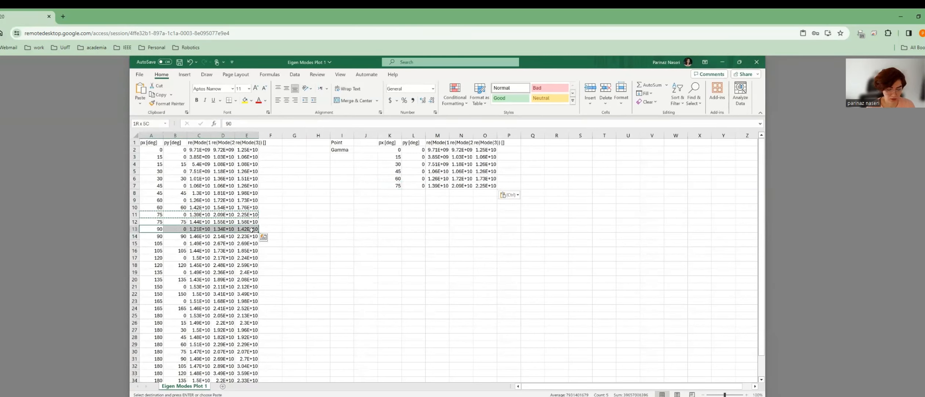
{"action": "key", "text": "ctrl+c"}
{"action": "left_click", "coordinate": [386, 193]}
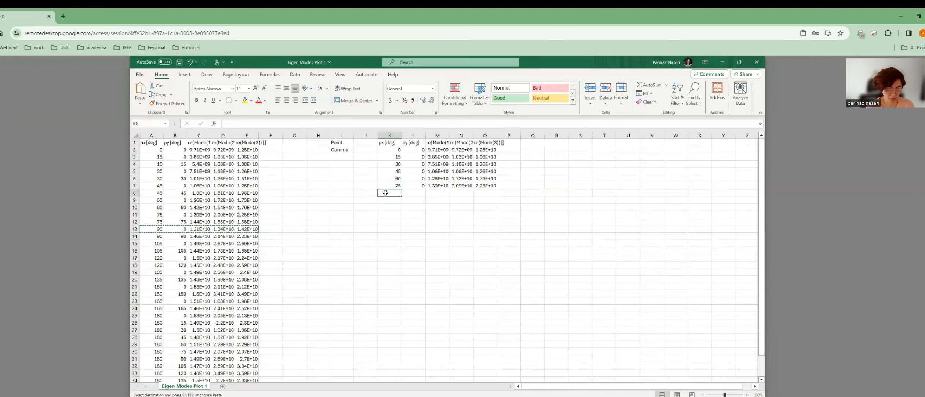
{"action": "key", "text": "ctrl+v"}
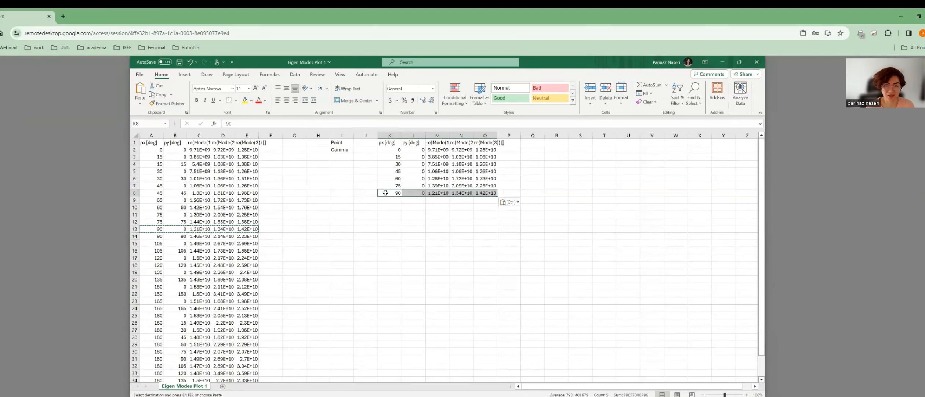
Copy the px 105 and px 120 rows (py 0) into K9:O9 and K10:O10.
{"action": "left_click", "coordinate": [149, 245]}
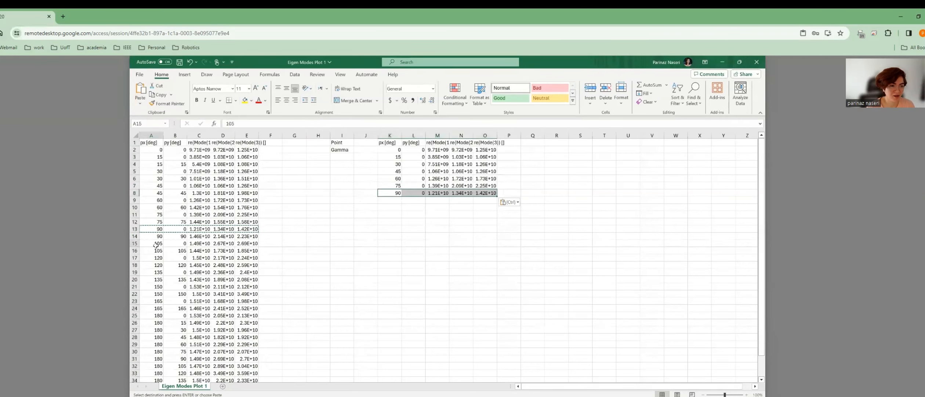
{"action": "left_click", "coordinate": [254, 243], "text": "shift"}
{"action": "key", "text": "ctrl+c"}
{"action": "left_click", "coordinate": [386, 199]}
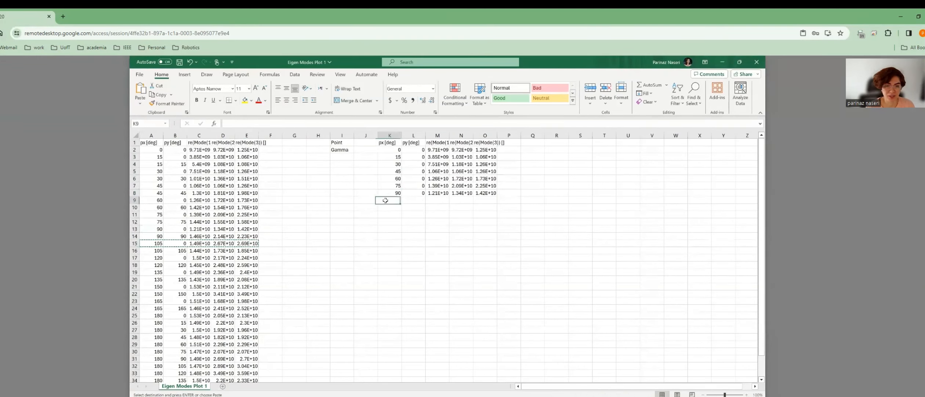
{"action": "key", "text": "ctrl+v"}
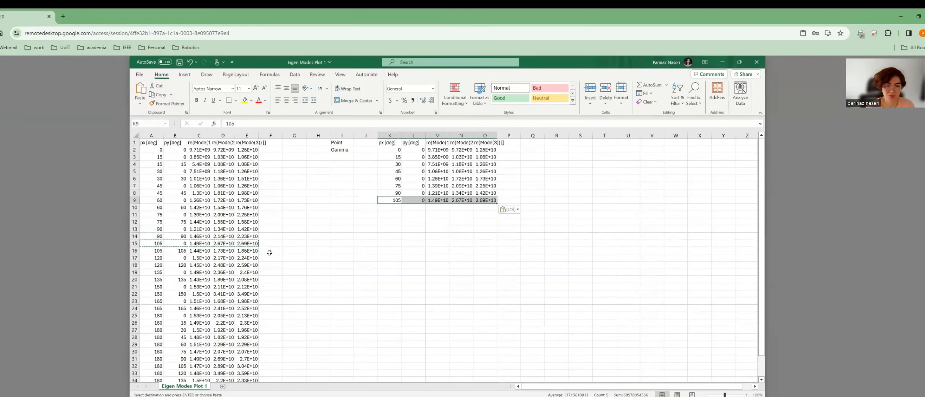
{"action": "left_click", "coordinate": [156, 257]}
{"action": "left_click", "coordinate": [249, 257], "text": "shift"}
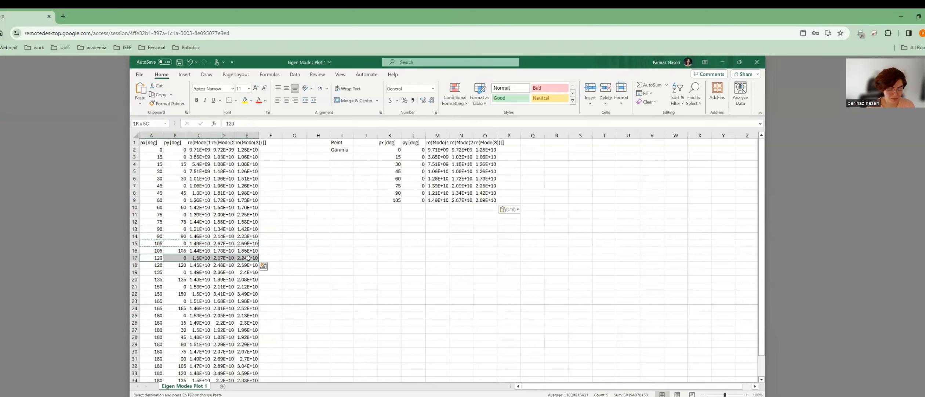
{"action": "key", "text": "ctrl+c"}
{"action": "left_click", "coordinate": [389, 207]}
{"action": "key", "text": "ctrl+v"}
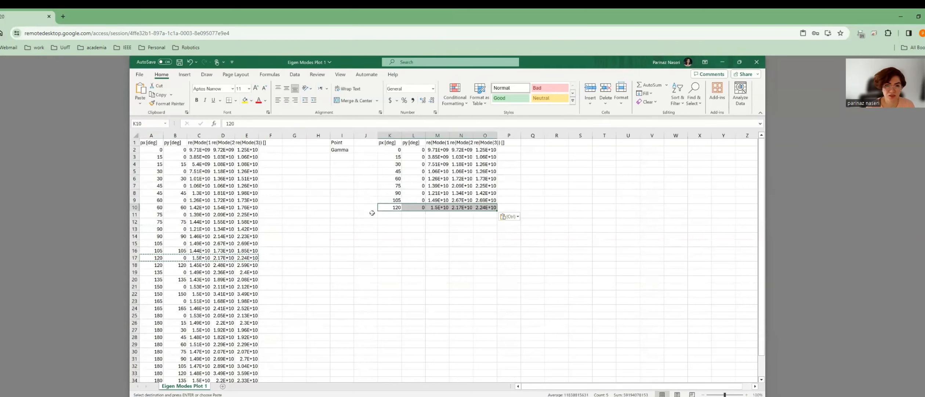
Copy the px 135 and px 150 rows (py 0) into K11:O11 and K12:O12.
{"action": "left_click", "coordinate": [152, 272]}
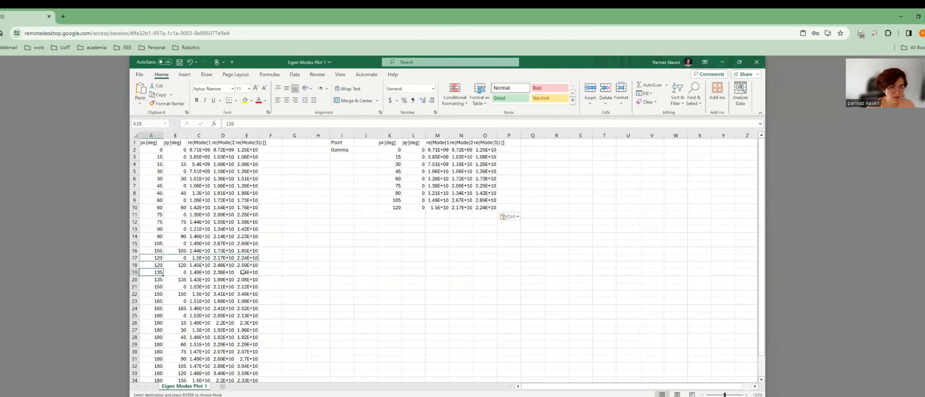
{"action": "left_click", "coordinate": [244, 272], "text": "shift"}
{"action": "key", "text": "ctrl+c"}
{"action": "left_click", "coordinate": [392, 214]}
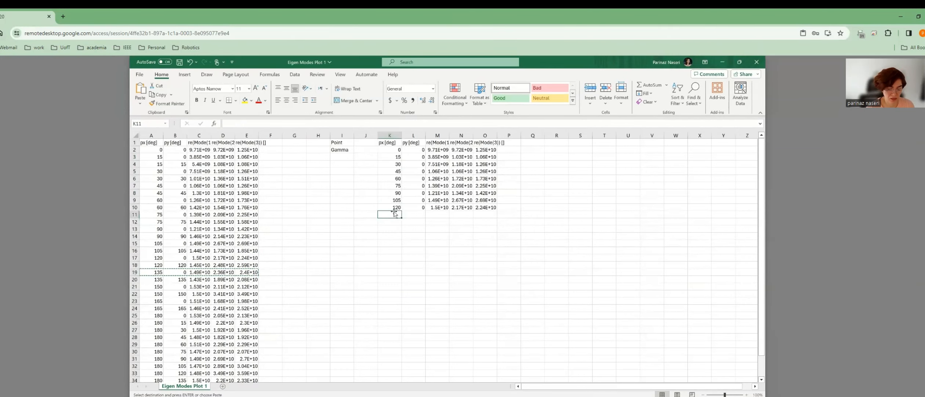
{"action": "key", "text": "ctrl+v"}
{"action": "left_click", "coordinate": [150, 286]}
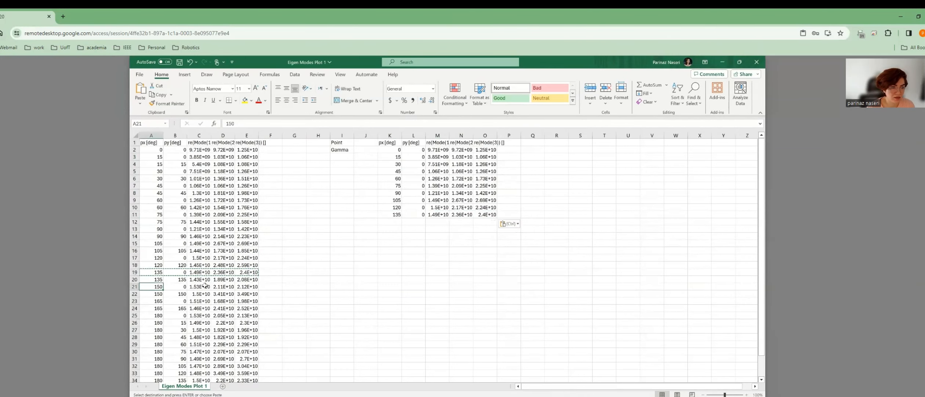
{"action": "left_click", "coordinate": [240, 287], "text": "shift"}
{"action": "key", "text": "ctrl+c"}
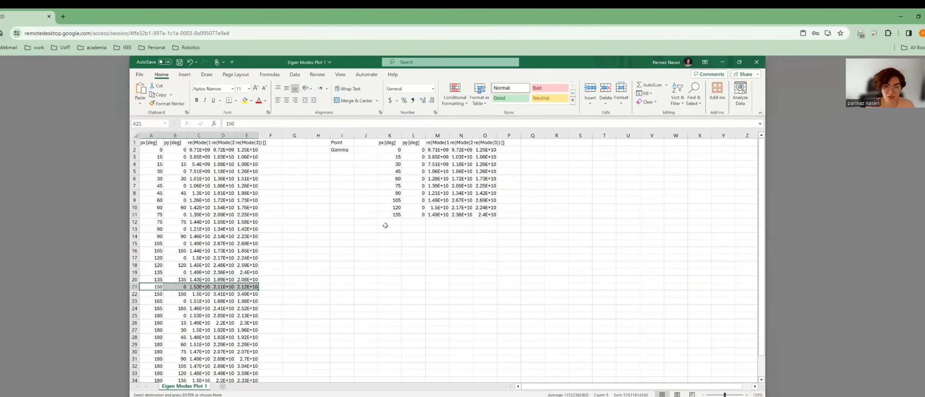
{"action": "left_click", "coordinate": [390, 221]}
{"action": "key", "text": "ctrl+v"}
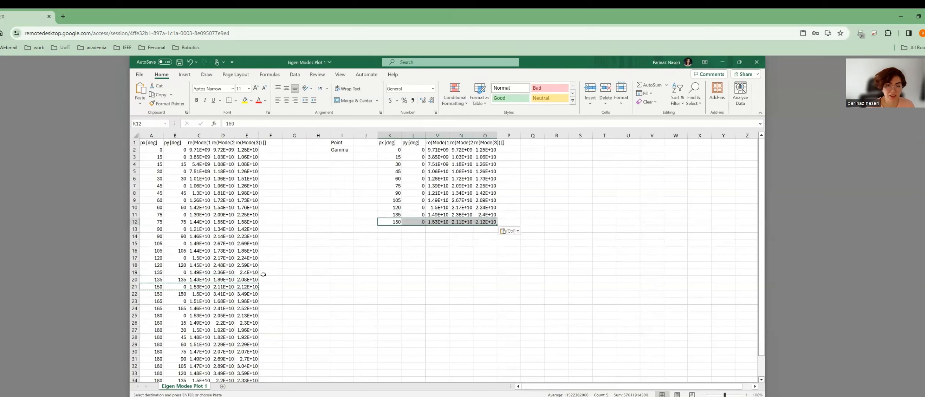
Copy the px 165 and px 180 rows into K13:O14, then check the notes and select I14.
{"action": "left_click", "coordinate": [149, 301]}
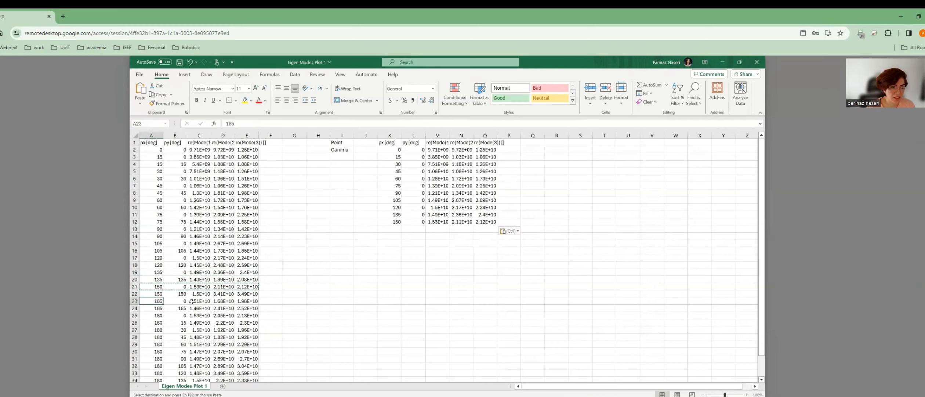
{"action": "left_click", "coordinate": [243, 301], "text": "shift"}
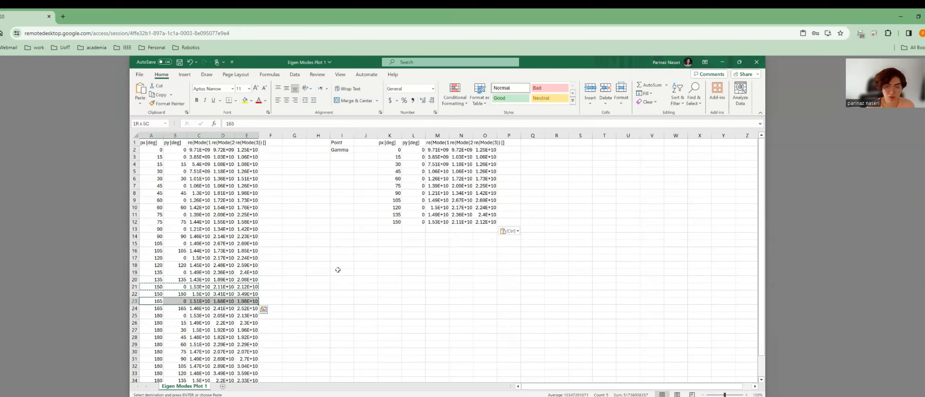
{"action": "key", "text": "ctrl+c"}
{"action": "left_click", "coordinate": [388, 231]}
{"action": "key", "text": "ctrl+v"}
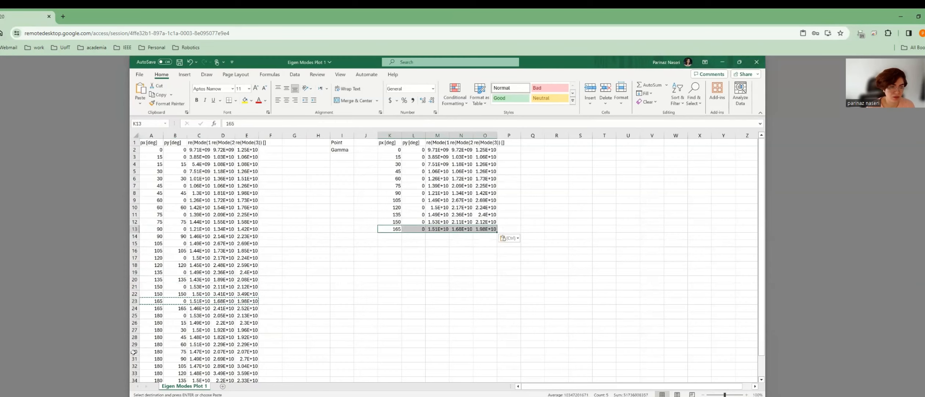
{"action": "left_click", "coordinate": [152, 314]}
{"action": "left_click", "coordinate": [241, 315], "text": "shift"}
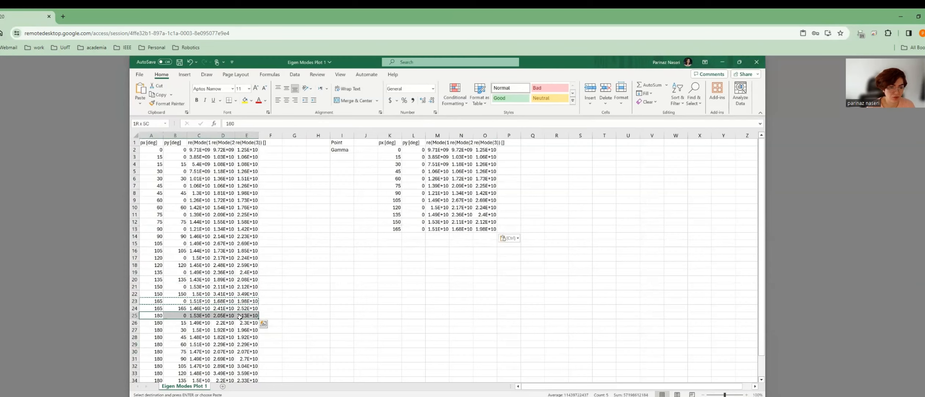
{"action": "key", "text": "ctrl+c"}
{"action": "left_click", "coordinate": [387, 236]}
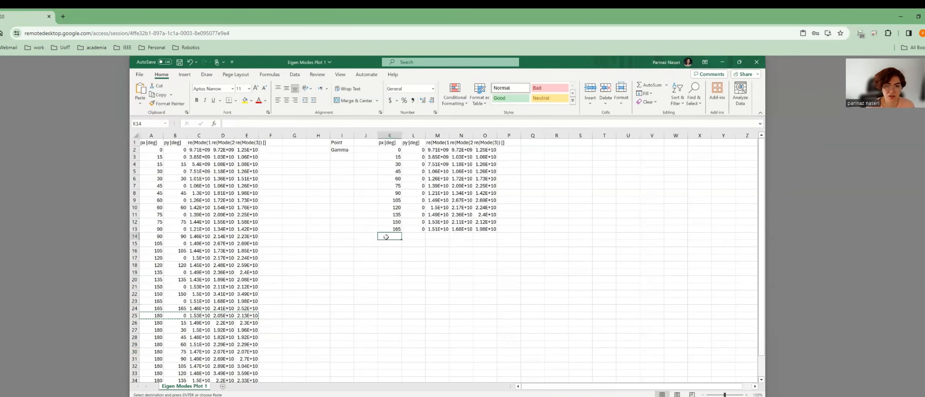
{"action": "key", "text": "ctrl+v"}
{"action": "key", "text": "alt+Tab"}
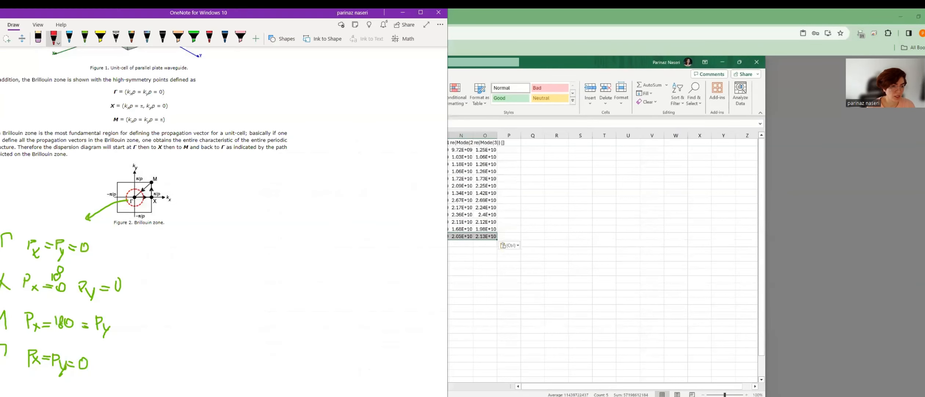
{"action": "key", "text": "alt+Tab"}
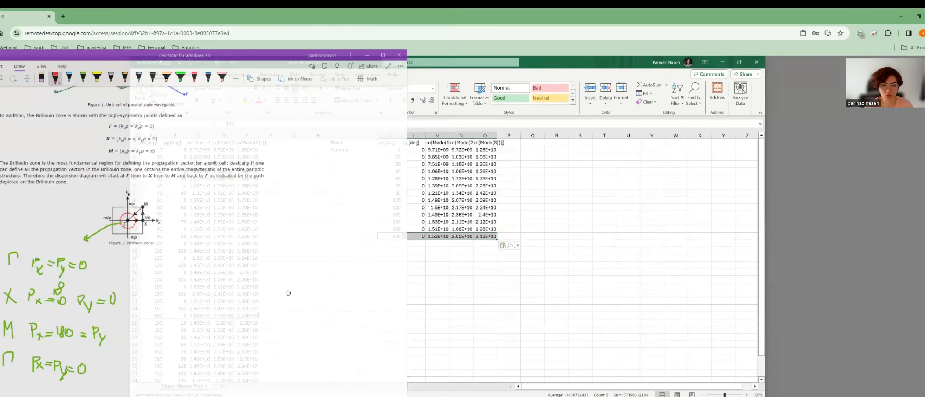
{"action": "left_click", "coordinate": [345, 235]}
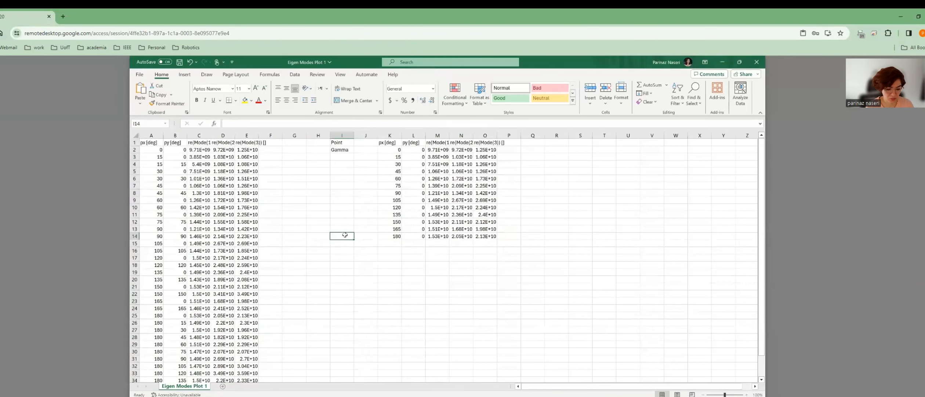
Enter X in cell I14 and consult the Brillouin-zone notes.
{"action": "type", "text": "X"}
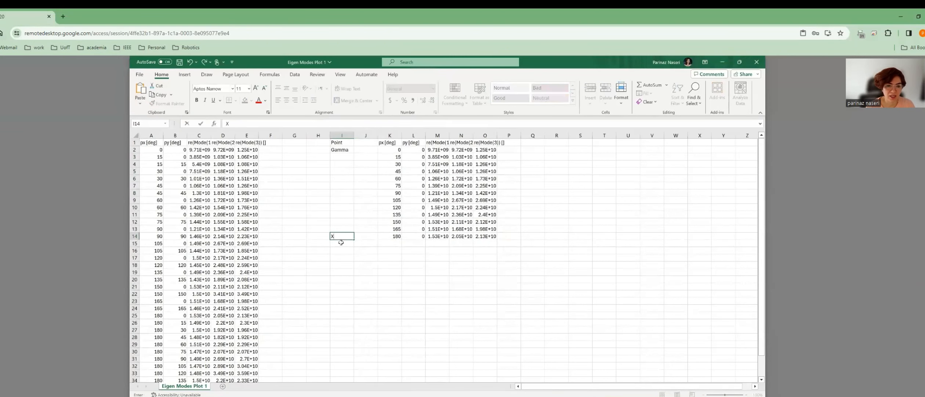
{"action": "left_click", "coordinate": [341, 243]}
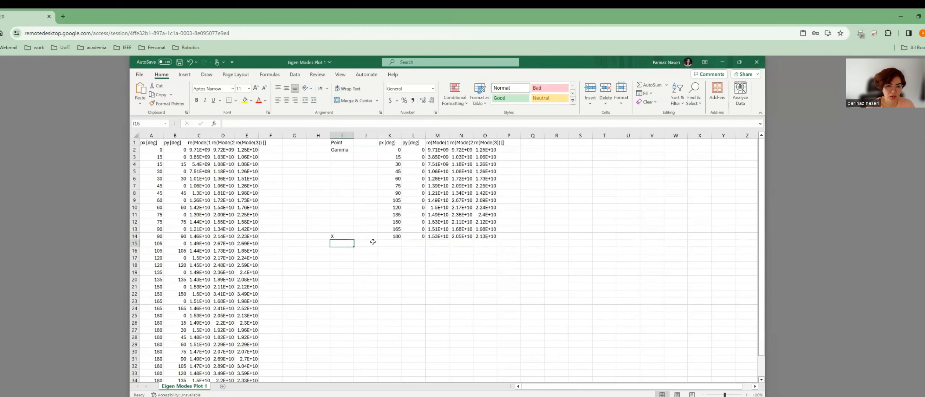
{"action": "key", "text": "alt+Tab"}
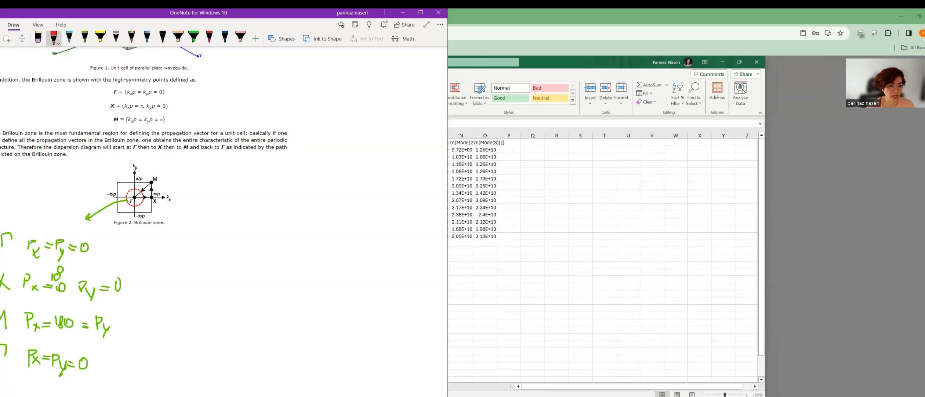
{"action": "key", "text": "alt+Tab"}
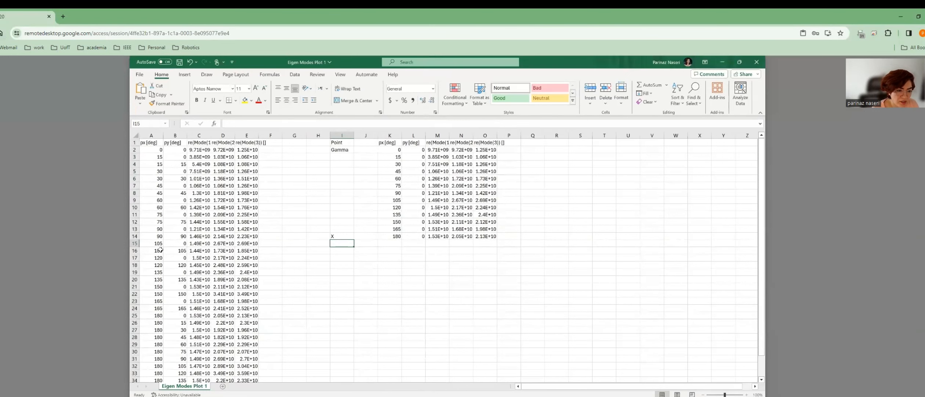
Copy the px 180 rows for py 15 to 180 into K15:O26.
{"action": "scroll", "coordinate": [161, 249], "scroll_direction": "down", "scroll_amount": 2}
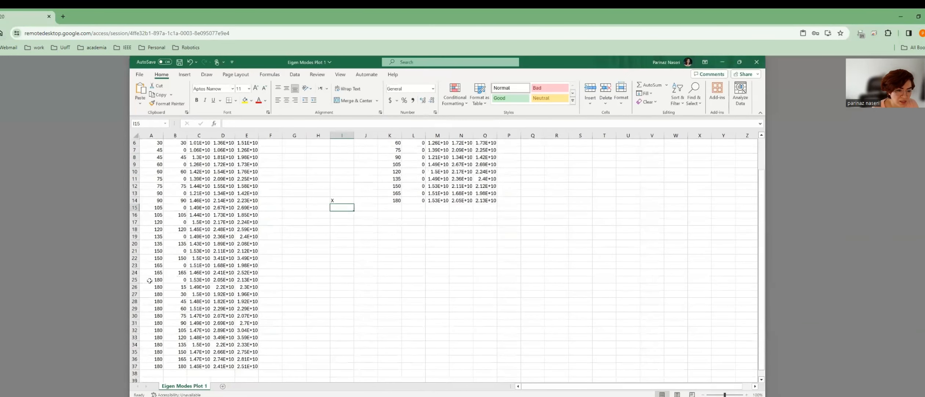
{"action": "left_click", "coordinate": [157, 280]}
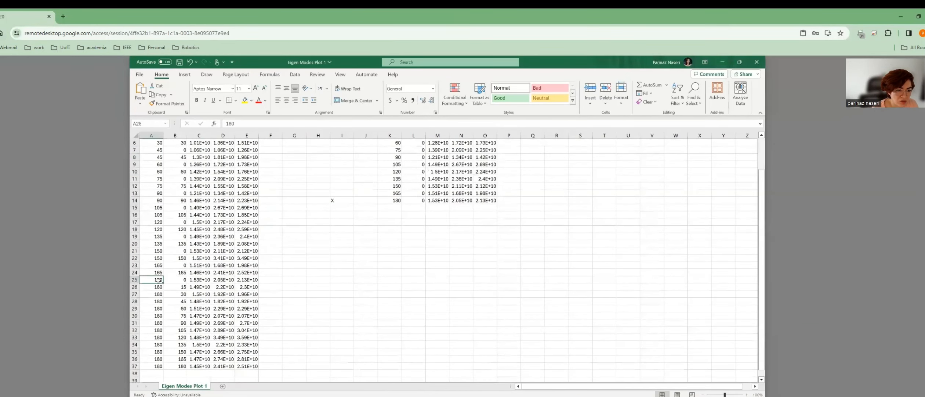
{"action": "left_click", "coordinate": [249, 371], "text": "shift"}
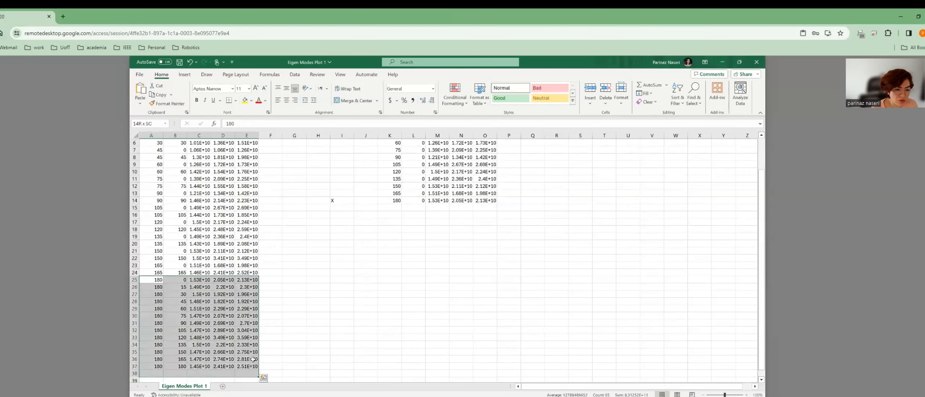
{"action": "left_click", "coordinate": [148, 280]}
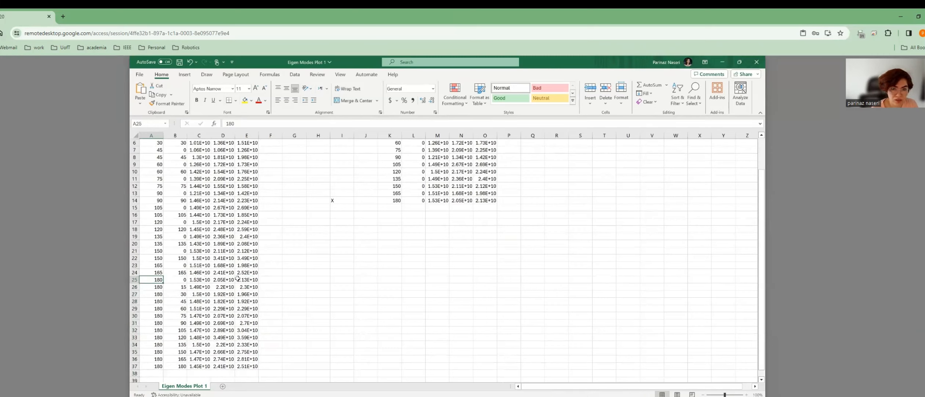
{"action": "left_click", "coordinate": [196, 281]}
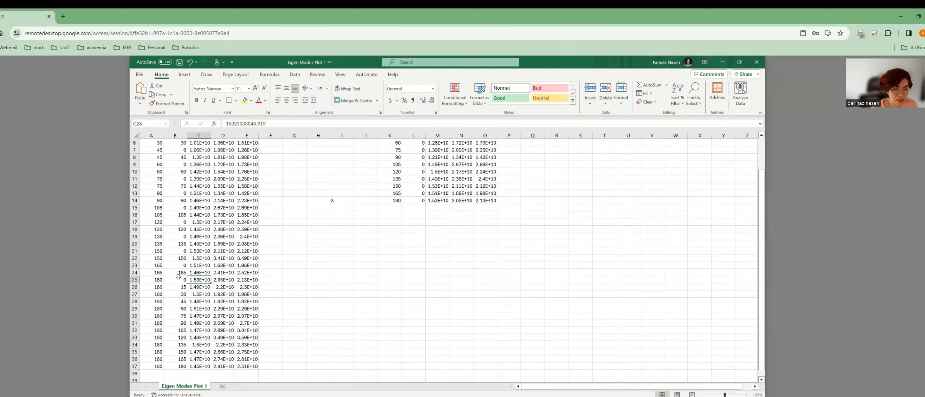
{"action": "left_click", "coordinate": [152, 280]}
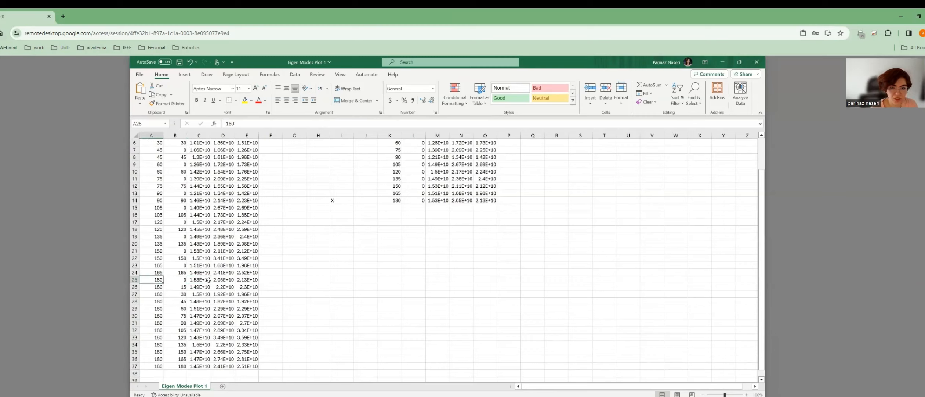
{"action": "left_click_drag", "start_coordinate": [146, 288], "coordinate": [250, 367]}
{"action": "key", "text": "ctrl+c"}
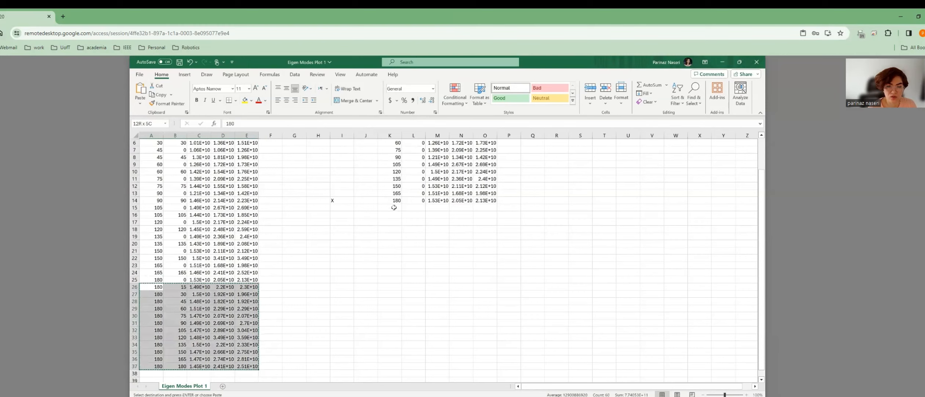
{"action": "left_click", "coordinate": [394, 207]}
{"action": "key", "text": "ctrl+v"}
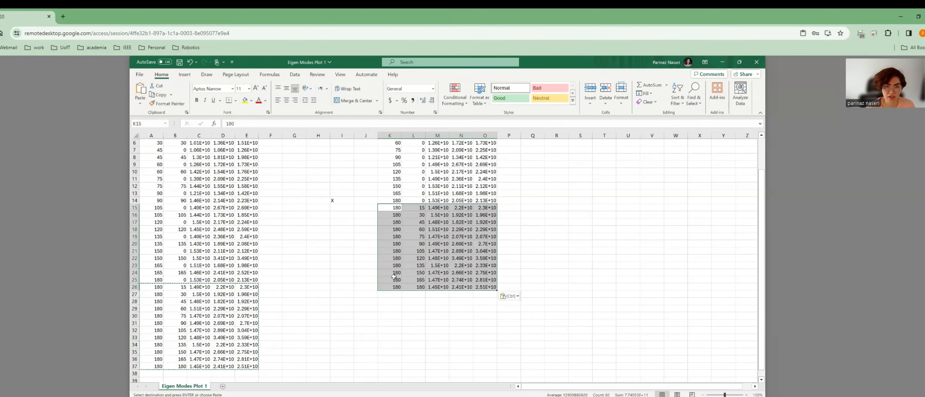
{"action": "left_click", "coordinate": [345, 286]}
Enter M in cell I26, checking the Brillouin-zone notes, and commit the label.
{"action": "key", "text": "alt+Tab"}
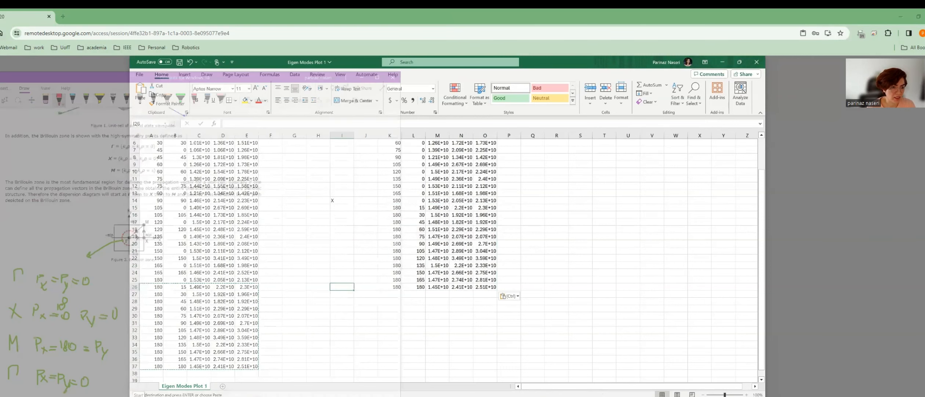
{"action": "key", "text": "alt+Tab"}
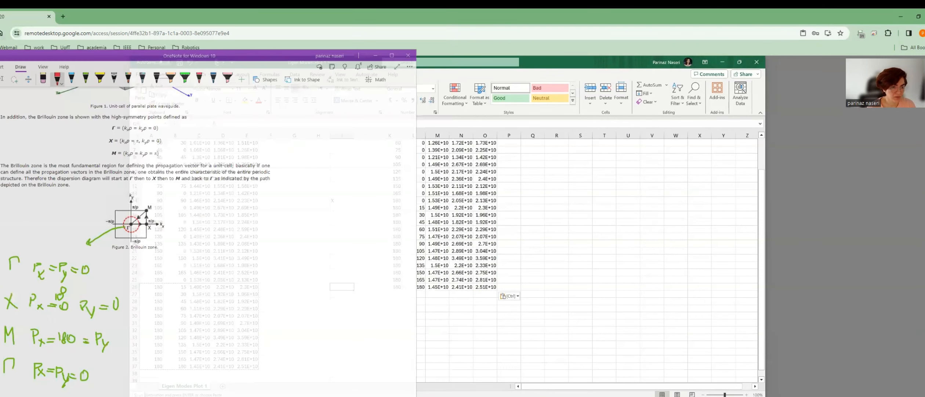
{"action": "type", "text": "M"}
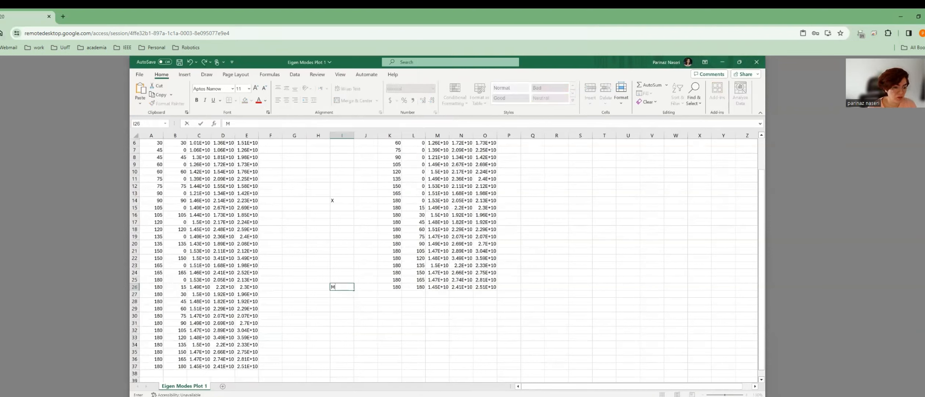
{"action": "left_click", "coordinate": [75, 390]}
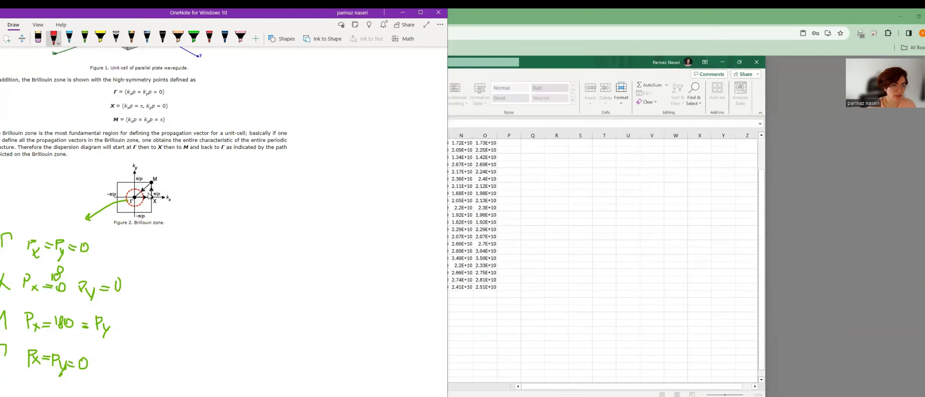
{"action": "left_click", "coordinate": [403, 12]}
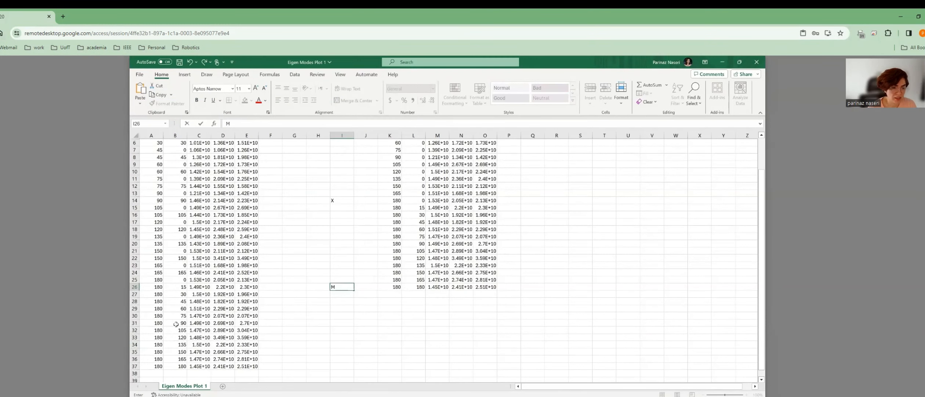
{"action": "left_click", "coordinate": [146, 273]}
Copy the diagonal rows 165, 150, 135 and 120 into K27:O30 of the right-hand table.
{"action": "left_click", "coordinate": [257, 272], "text": "shift"}
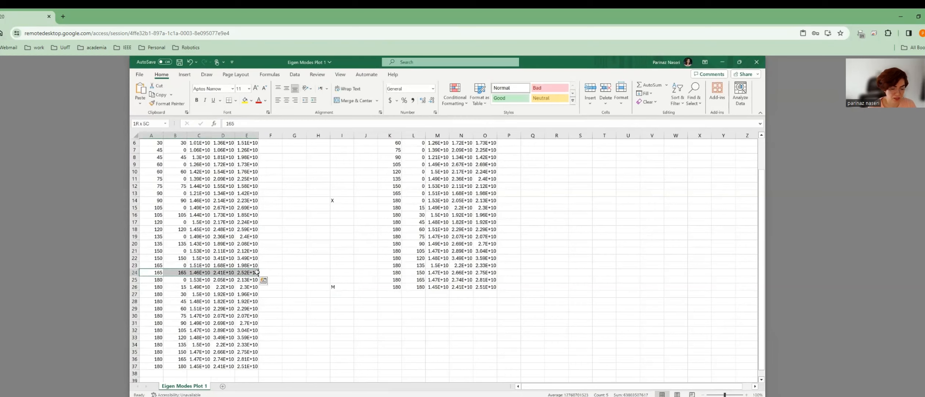
{"action": "key", "text": "ctrl+c"}
{"action": "left_click", "coordinate": [390, 294]}
{"action": "key", "text": "ctrl+v"}
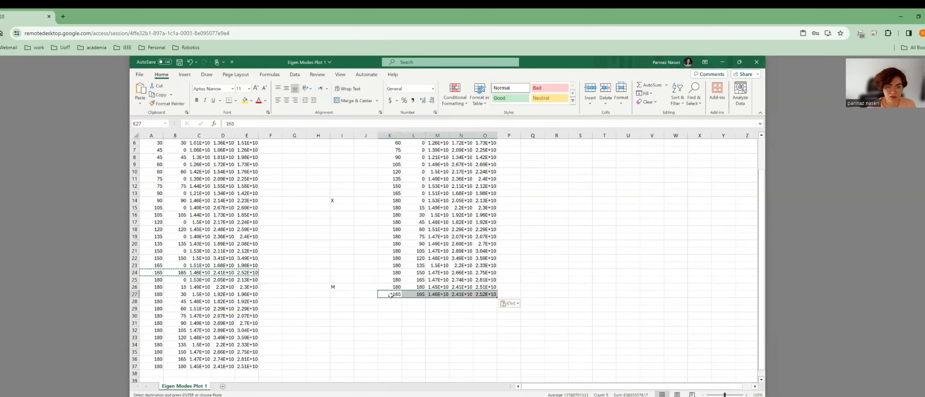
{"action": "left_click", "coordinate": [152, 257]}
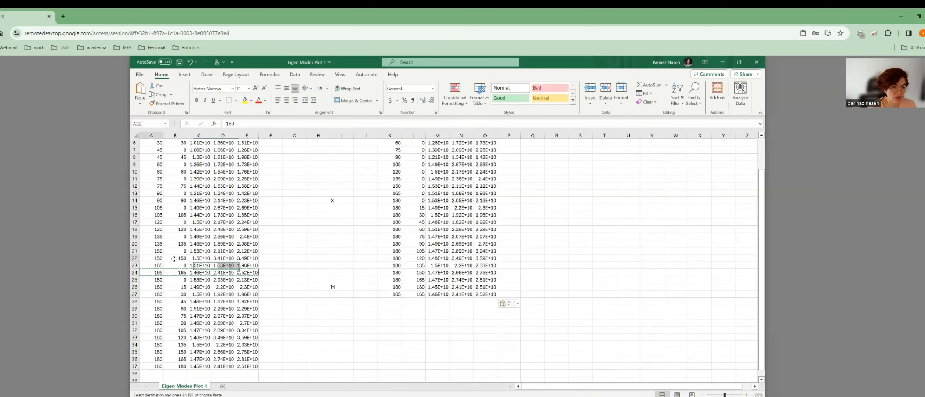
{"action": "left_click", "coordinate": [248, 258], "text": "shift"}
{"action": "key", "text": "ctrl+c"}
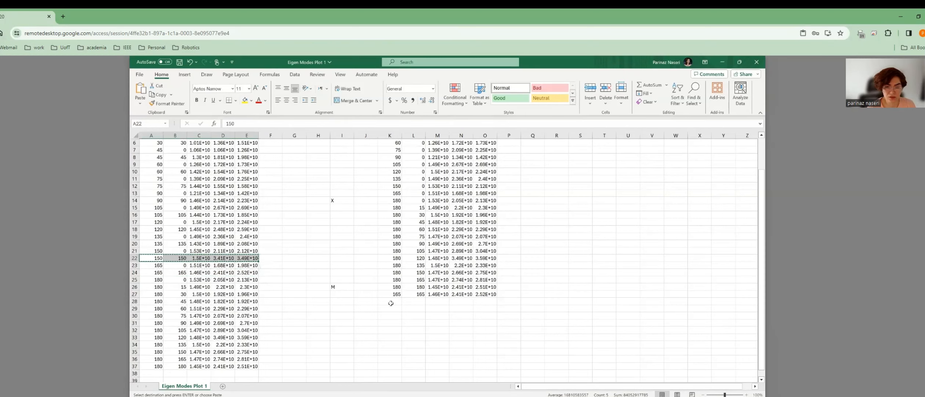
{"action": "left_click", "coordinate": [390, 301]}
{"action": "key", "text": "ctrl+v"}
{"action": "left_click", "coordinate": [151, 243]}
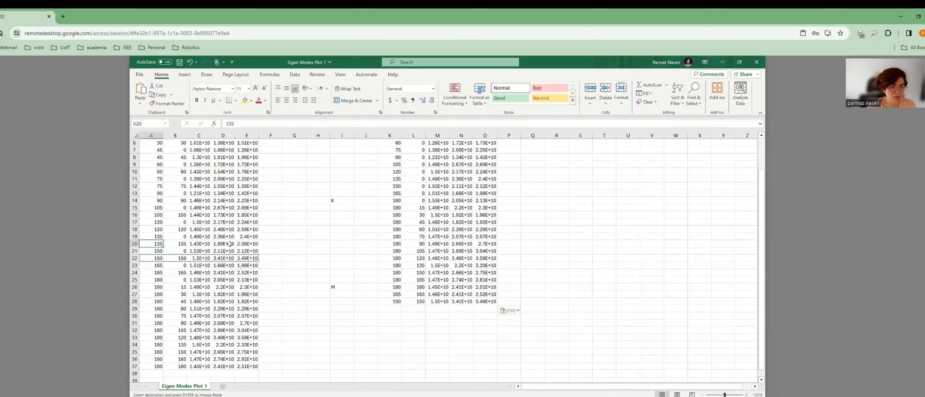
{"action": "left_click", "coordinate": [246, 243], "text": "shift"}
{"action": "key", "text": "ctrl+c"}
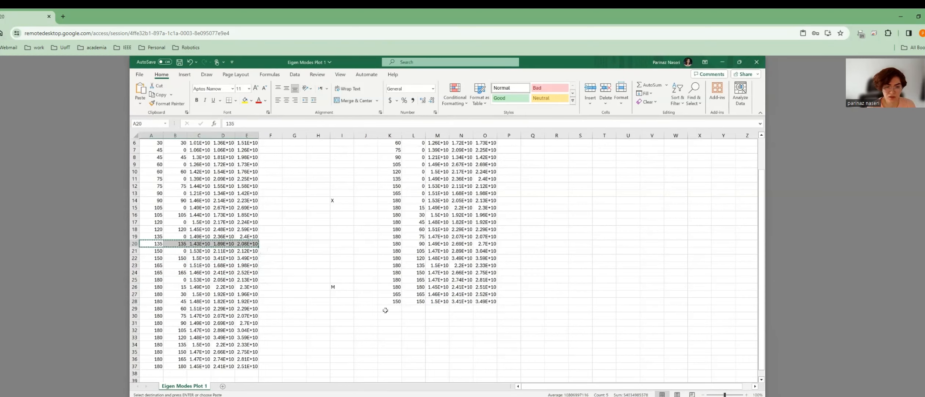
{"action": "left_click", "coordinate": [385, 310]}
{"action": "key", "text": "ctrl+v"}
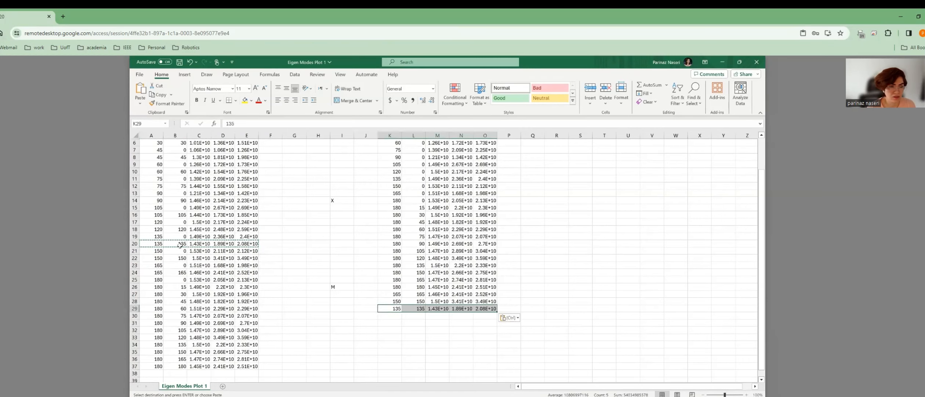
{"action": "left_click", "coordinate": [151, 229]}
{"action": "left_click", "coordinate": [253, 229], "text": "shift"}
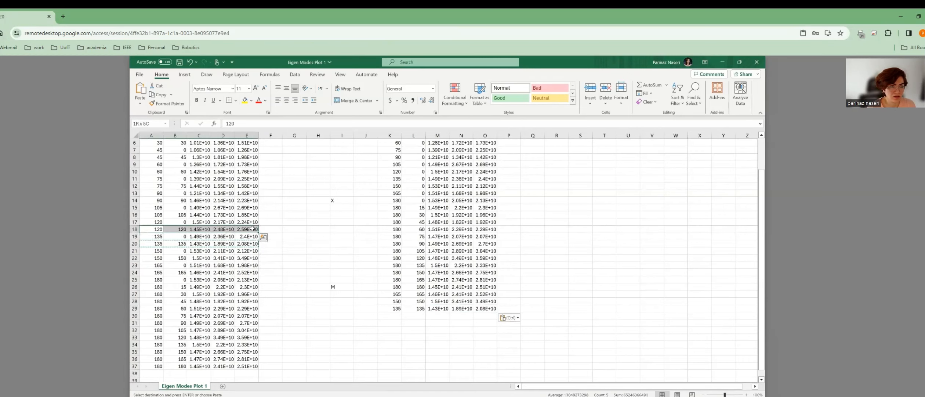
{"action": "key", "text": "ctrl+c"}
{"action": "left_click", "coordinate": [391, 316]}
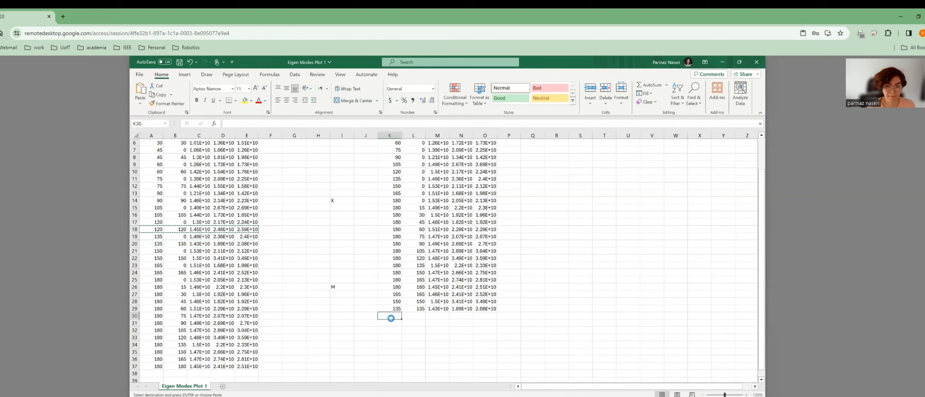
{"action": "key", "text": "ctrl+v"}
Copy the diagonal rows 105, 90, 75 and 60 into K31:O34.
{"action": "left_click", "coordinate": [151, 215]}
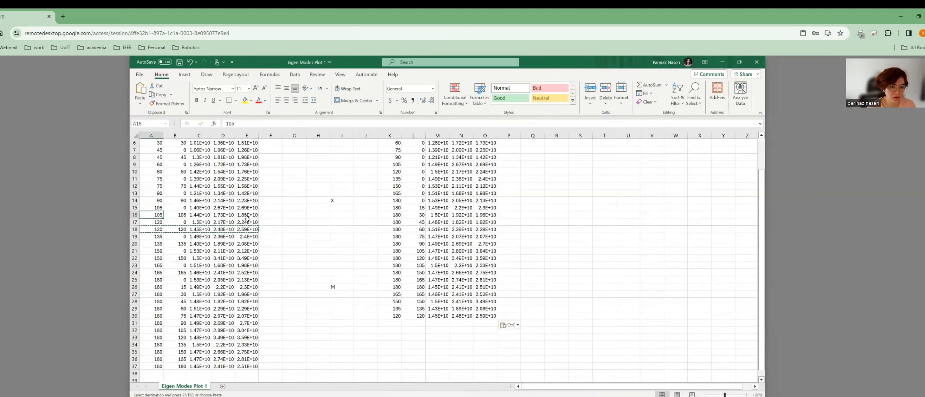
{"action": "left_click", "coordinate": [254, 214], "text": "shift"}
{"action": "key", "text": "ctrl+c"}
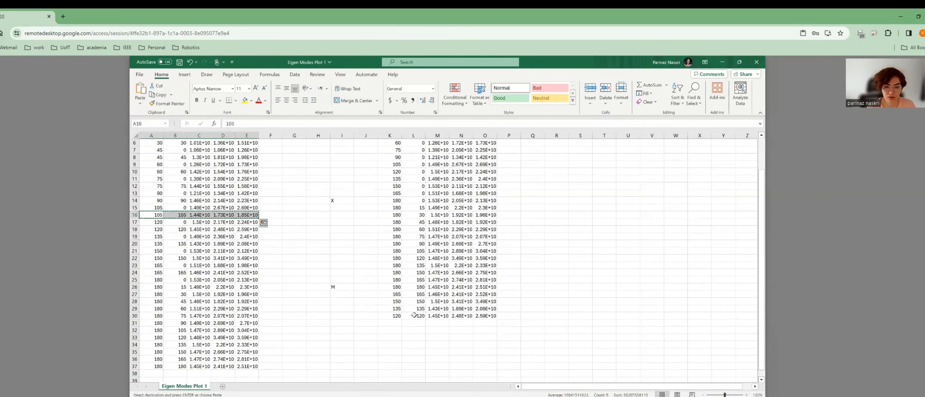
{"action": "left_click", "coordinate": [390, 323]}
{"action": "key", "text": "ctrl+v"}
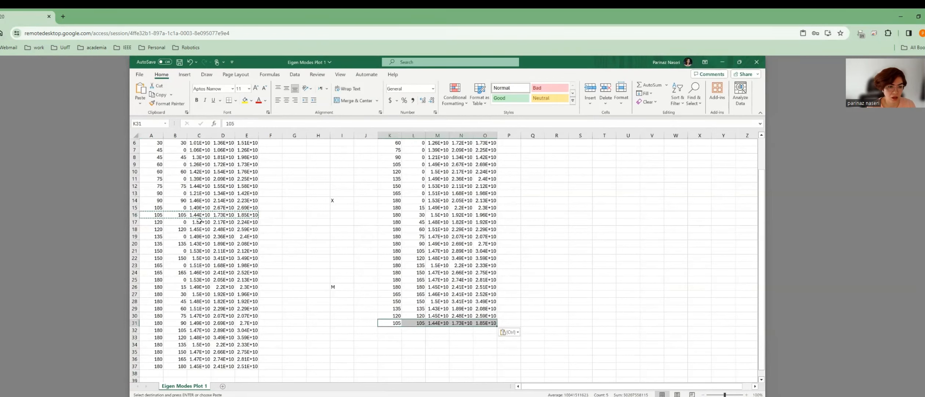
{"action": "left_click", "coordinate": [153, 201]}
{"action": "left_click", "coordinate": [245, 199], "text": "shift"}
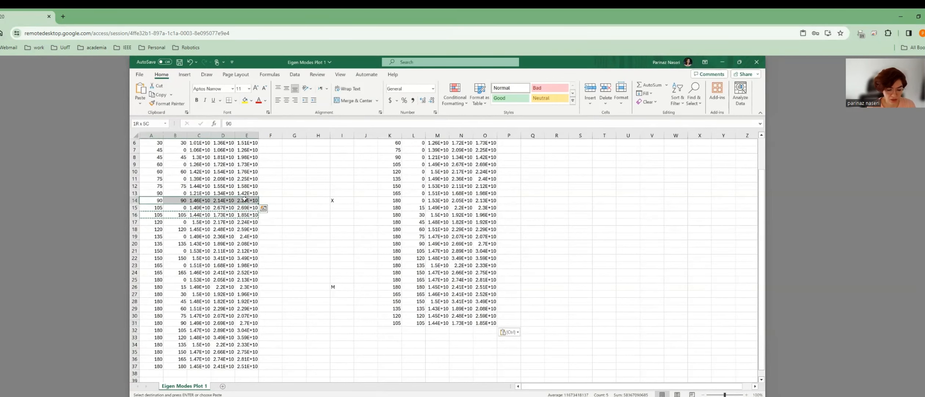
{"action": "key", "text": "ctrl+c"}
{"action": "left_click", "coordinate": [344, 300]}
{"action": "left_click", "coordinate": [389, 330]}
{"action": "key", "text": "ctrl+v"}
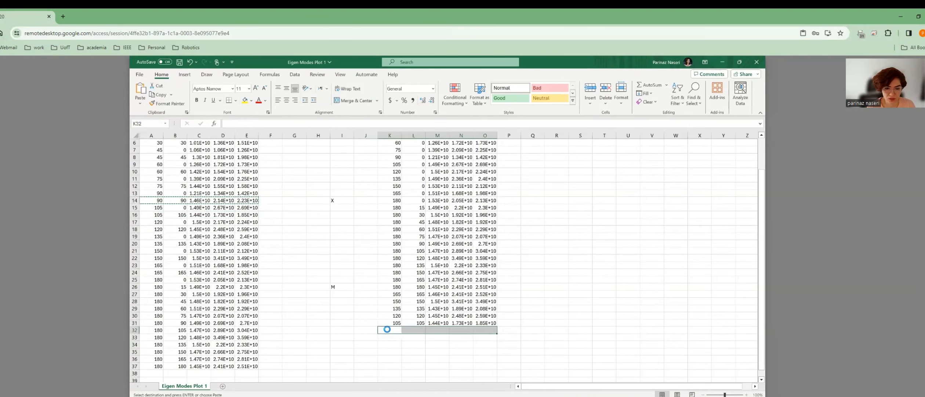
{"action": "left_click", "coordinate": [157, 186]}
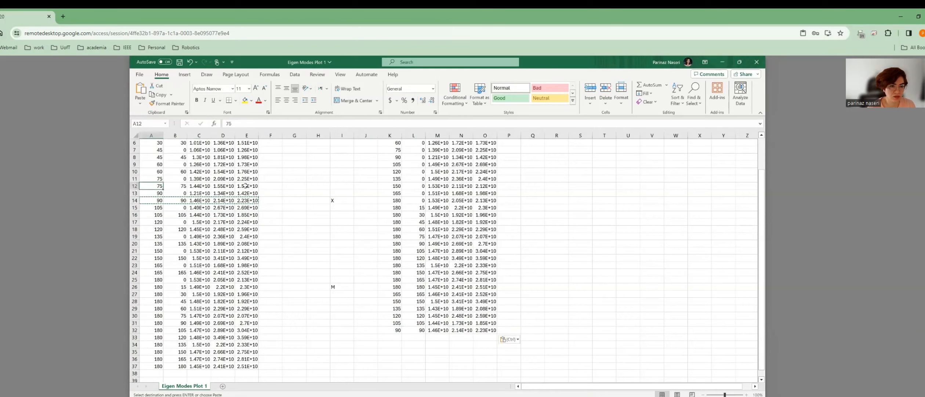
{"action": "left_click", "coordinate": [247, 186], "text": "shift"}
{"action": "key", "text": "ctrl+c"}
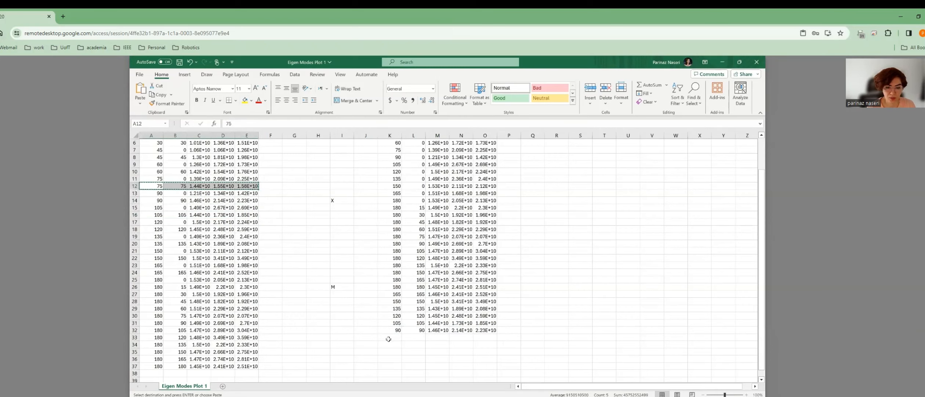
{"action": "left_click", "coordinate": [389, 339]}
{"action": "key", "text": "ctrl+v"}
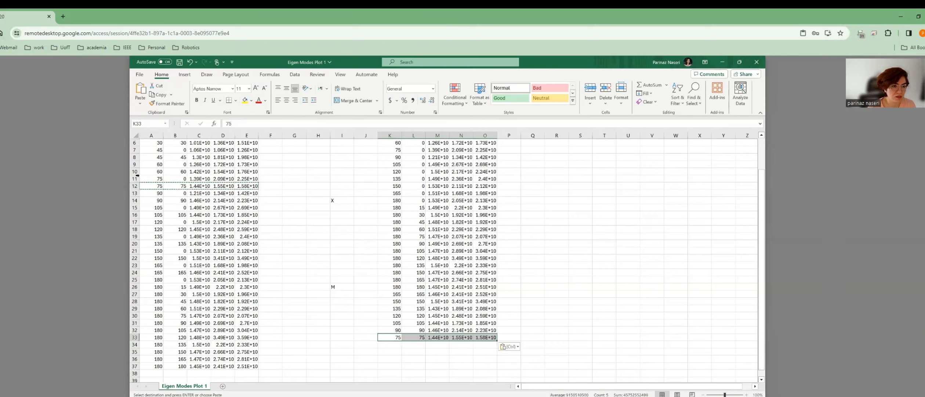
{"action": "left_click", "coordinate": [149, 171]}
{"action": "left_click", "coordinate": [246, 171], "text": "shift"}
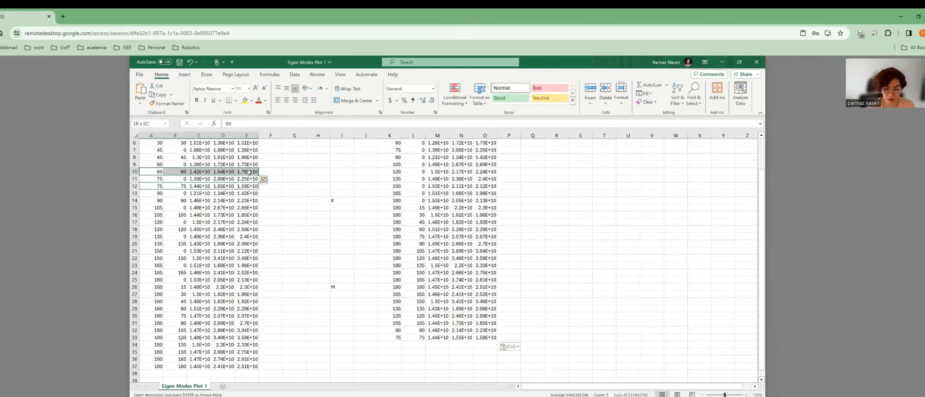
{"action": "key", "text": "ctrl+c"}
{"action": "left_click", "coordinate": [389, 346]}
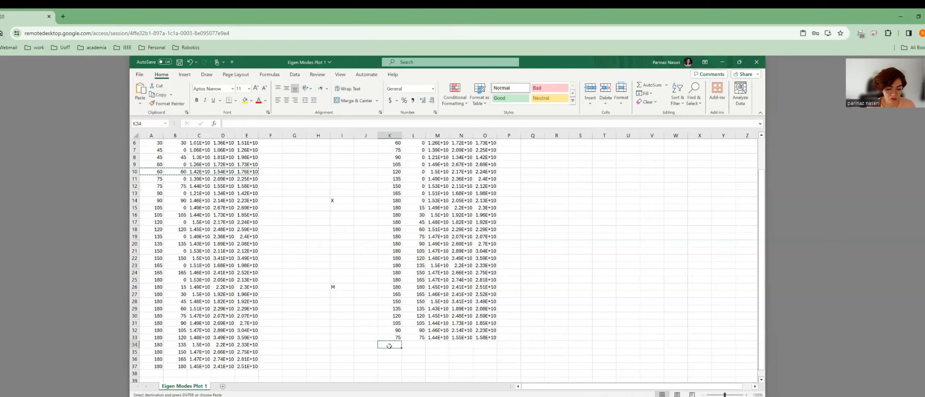
{"action": "key", "text": "ctrl+v"}
Copy the diagonal rows 45, 30 and 15 into K35:O37.
{"action": "left_click_drag", "start_coordinate": [150, 158], "coordinate": [250, 157]}
{"action": "key", "text": "ctrl+c"}
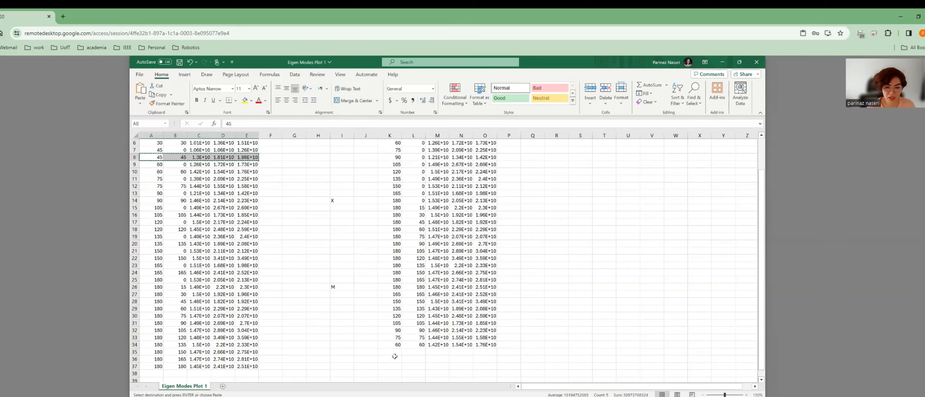
{"action": "left_click", "coordinate": [390, 352]}
{"action": "key", "text": "ctrl+v"}
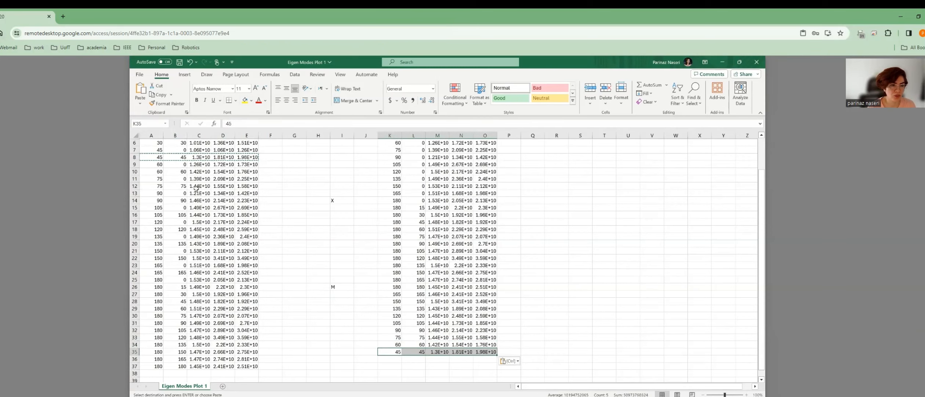
{"action": "scroll", "coordinate": [177, 177], "scroll_direction": "up", "scroll_amount": 1}
{"action": "left_click_drag", "start_coordinate": [152, 162], "coordinate": [255, 160]}
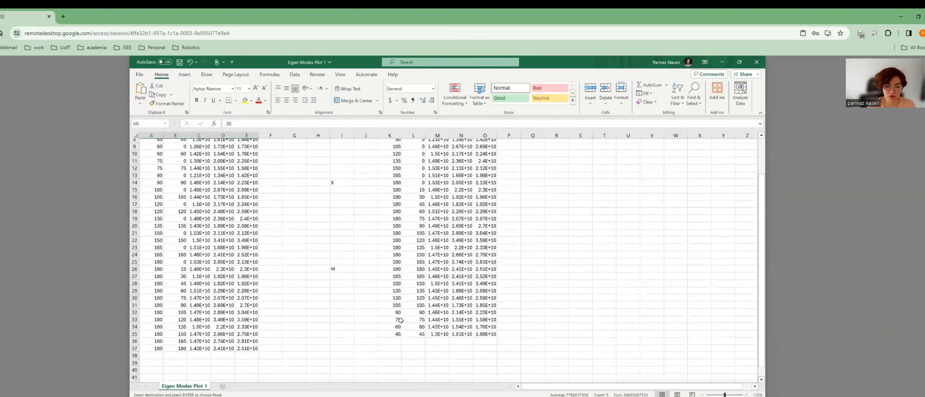
{"action": "scroll", "coordinate": [394, 322], "scroll_direction": "down", "scroll_amount": 2}
{"action": "left_click", "coordinate": [394, 322]}
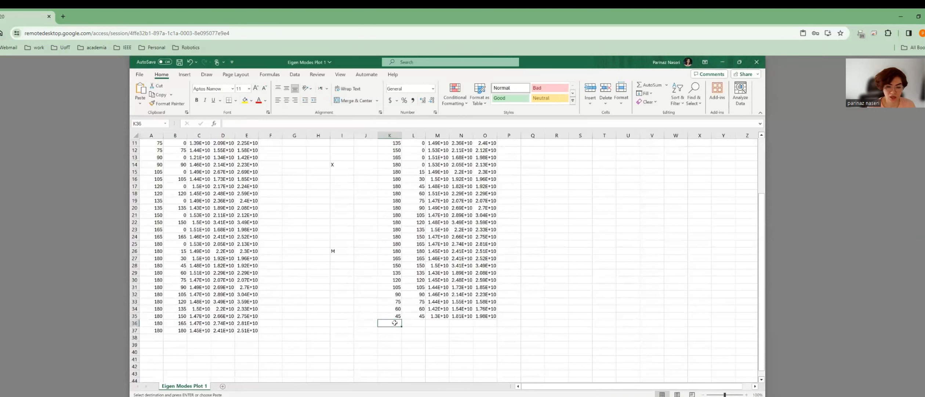
{"action": "key", "text": "ctrl+v"}
{"action": "scroll", "coordinate": [151, 169], "scroll_direction": "up", "scroll_amount": 4}
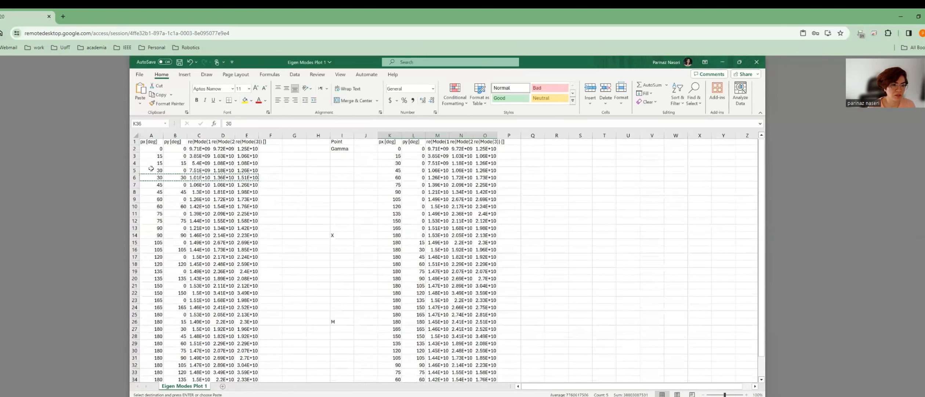
{"action": "left_click_drag", "start_coordinate": [151, 164], "coordinate": [257, 165]}
{"action": "scroll", "coordinate": [390, 326], "scroll_direction": "down", "scroll_amount": 4}
{"action": "left_click", "coordinate": [391, 330]}
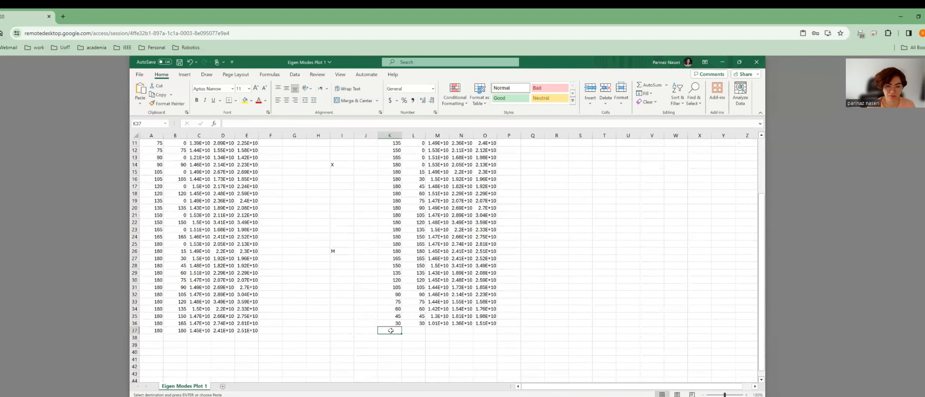
{"action": "key", "text": "ctrl+v"}
Select the 0, 0 Gamma row of the left-hand table.
{"action": "scroll", "coordinate": [164, 157], "scroll_direction": "up", "scroll_amount": 4}
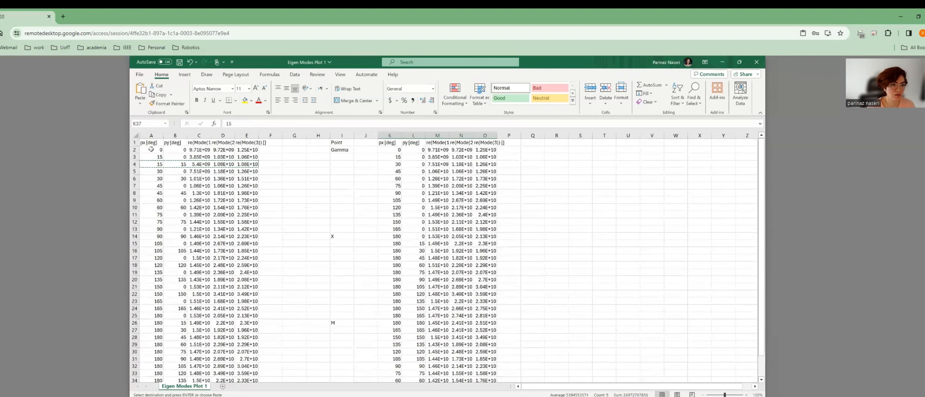
{"action": "left_click", "coordinate": [156, 150]}
{"action": "left_click_drag", "start_coordinate": [255, 150], "coordinate": [256, 151]}
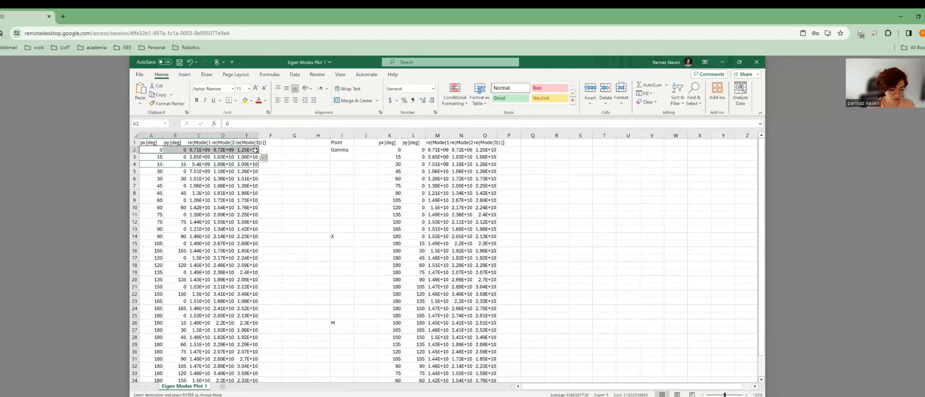
{"action": "scroll", "coordinate": [393, 310], "scroll_direction": "down", "scroll_amount": 4}
Paste the 0, 0 Gamma row into K38 and label it 'Gamma'.
{"action": "scroll", "coordinate": [393, 311], "scroll_direction": "down", "scroll_amount": 3}
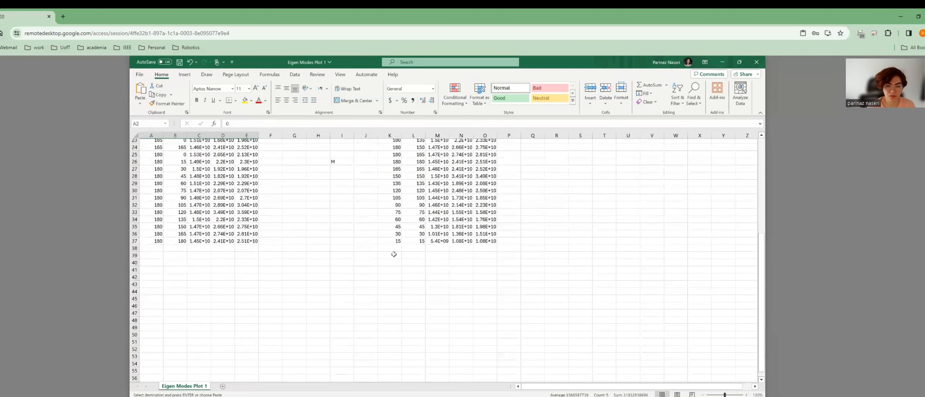
{"action": "left_click", "coordinate": [394, 249]}
{"action": "key", "text": "ctrl+v"}
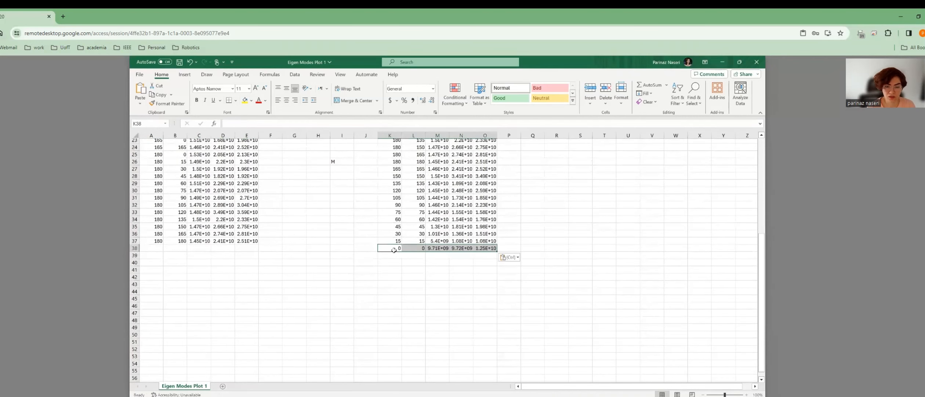
{"action": "left_click", "coordinate": [352, 250]}
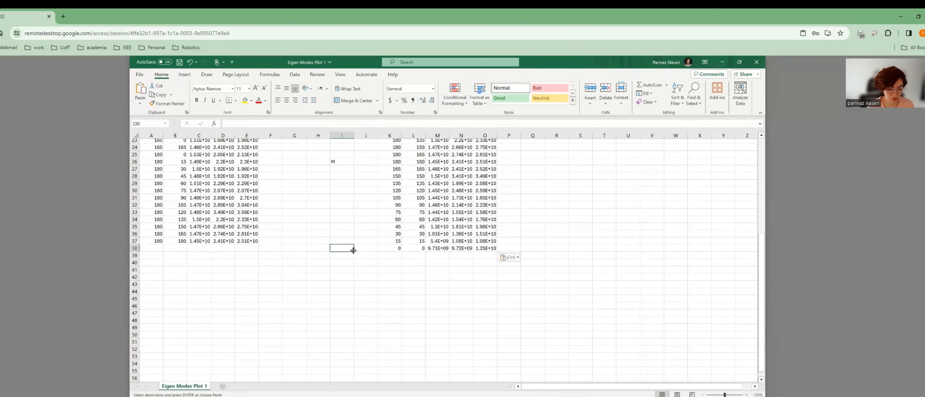
{"action": "type", "text": "Gamma"}
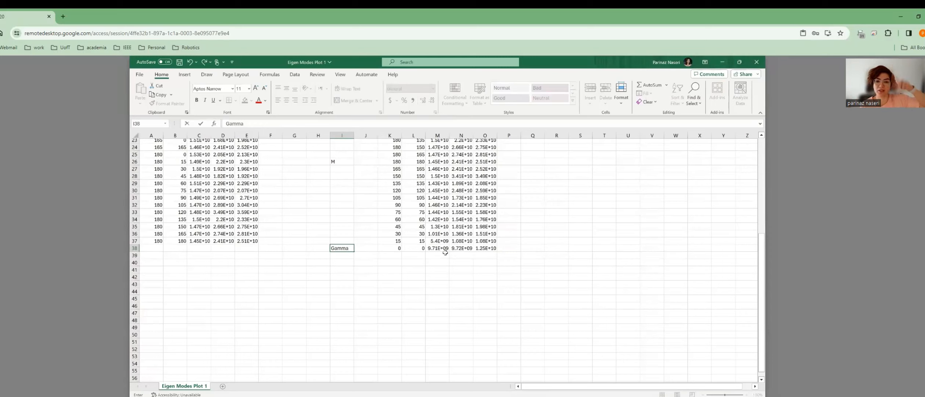
Set row 38's three frequencies M38:O38 to 0.
{"action": "left_click", "coordinate": [438, 247]}
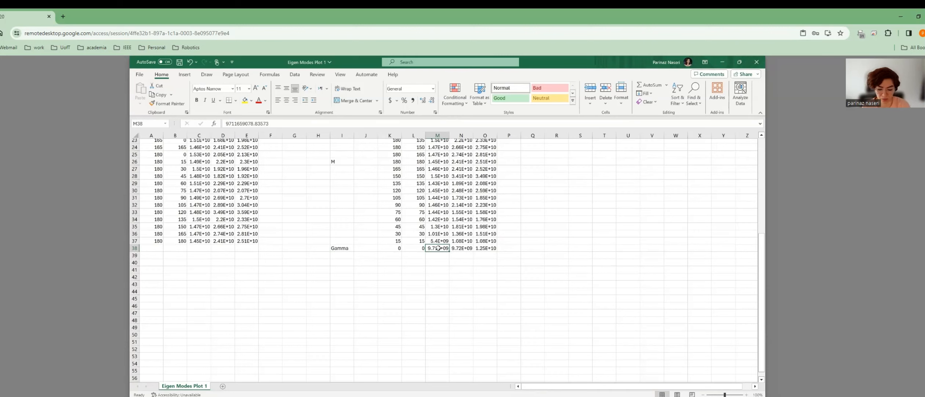
{"action": "type", "text": "0"}
{"action": "left_click", "coordinate": [462, 248]}
{"action": "type", "text": "0"}
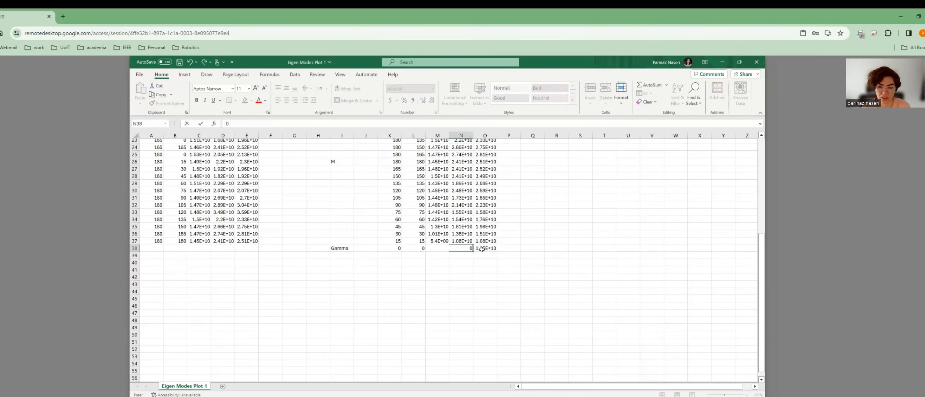
{"action": "left_click", "coordinate": [483, 249]}
{"action": "type", "text": "0"}
Set Gamma's three frequencies in M2:O2 to 0.
{"action": "scroll", "coordinate": [469, 240], "scroll_direction": "up", "scroll_amount": 7}
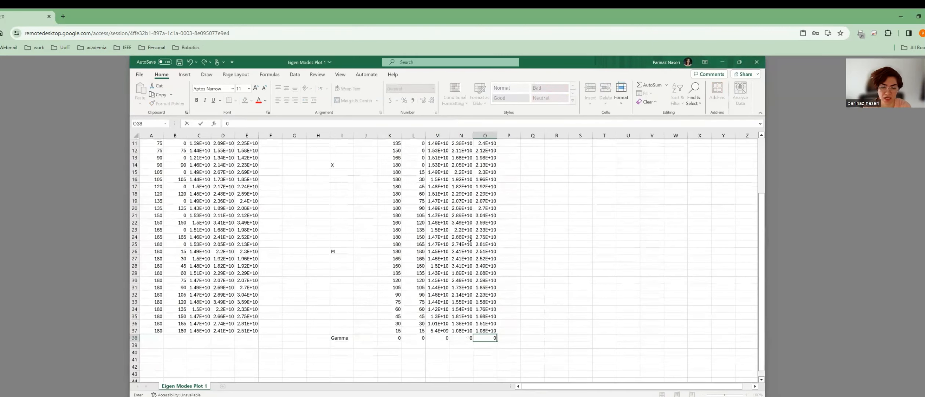
{"action": "left_click", "coordinate": [440, 149]}
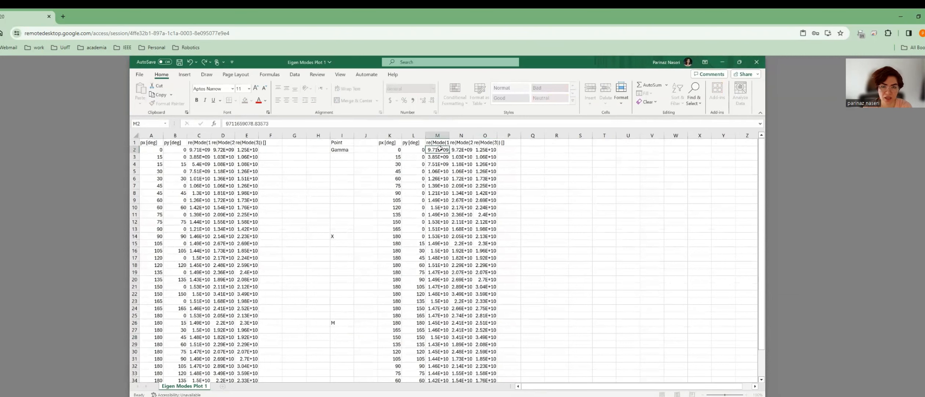
{"action": "type", "text": "0"}
{"action": "left_click", "coordinate": [463, 150]}
{"action": "type", "text": "0"}
{"action": "left_click", "coordinate": [485, 150]}
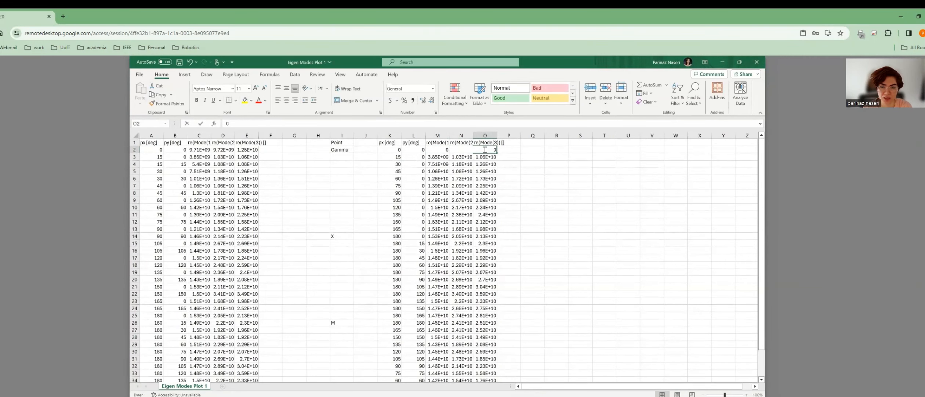
{"action": "type", "text": "0"}
{"action": "left_click", "coordinate": [368, 151]}
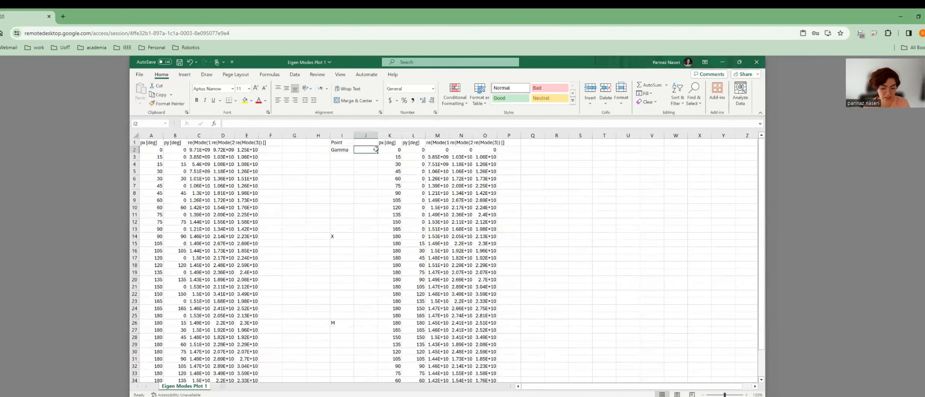
Enter 0 and 15 in J2:J3 and the formula =J3+15 in J4.
{"action": "type", "text": "0"}
{"action": "left_click", "coordinate": [372, 156]}
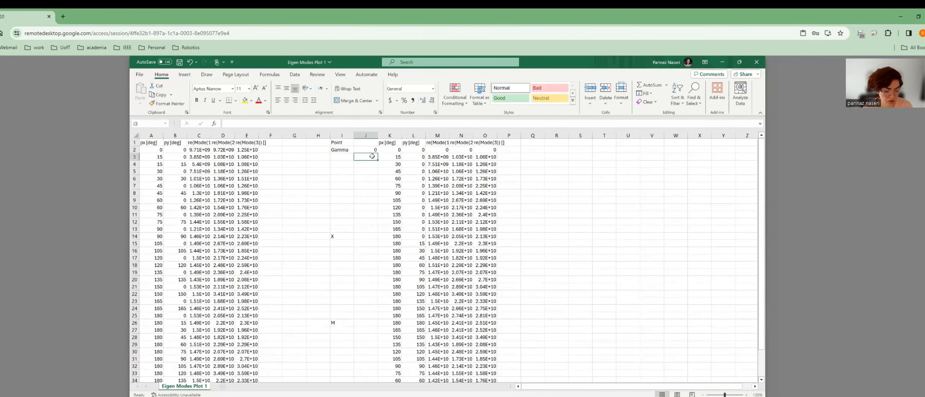
{"action": "type", "text": "15"}
{"action": "left_click", "coordinate": [367, 165]}
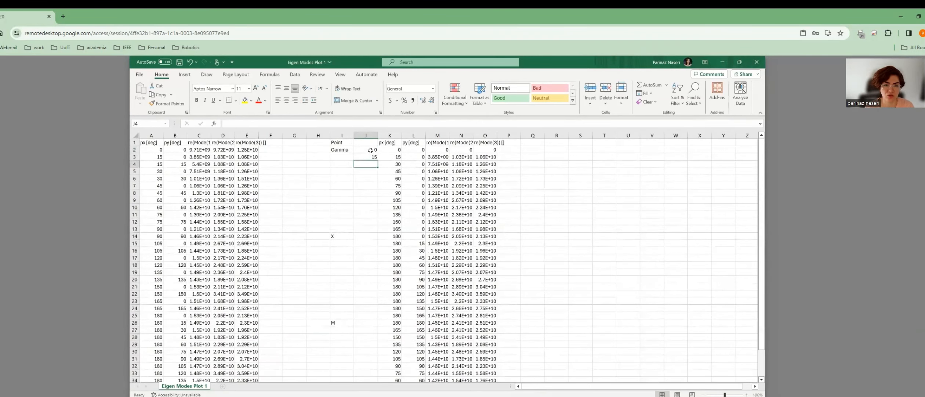
{"action": "type", "text": "="}
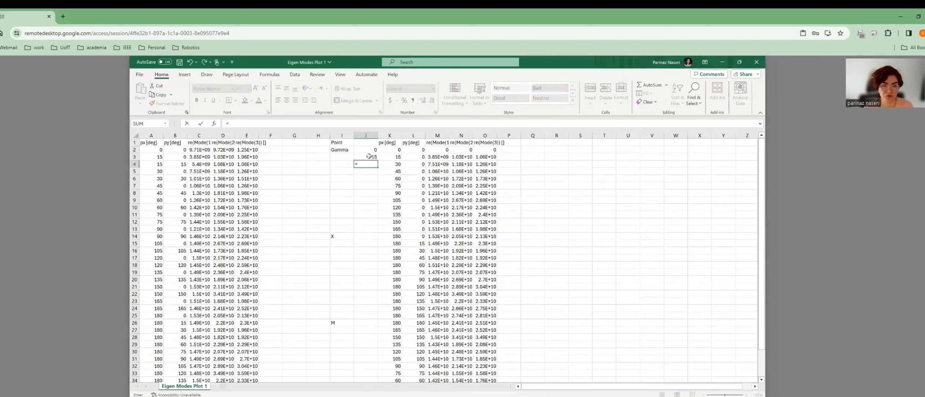
{"action": "left_click", "coordinate": [368, 157]}
{"action": "type", "text": "+15"}
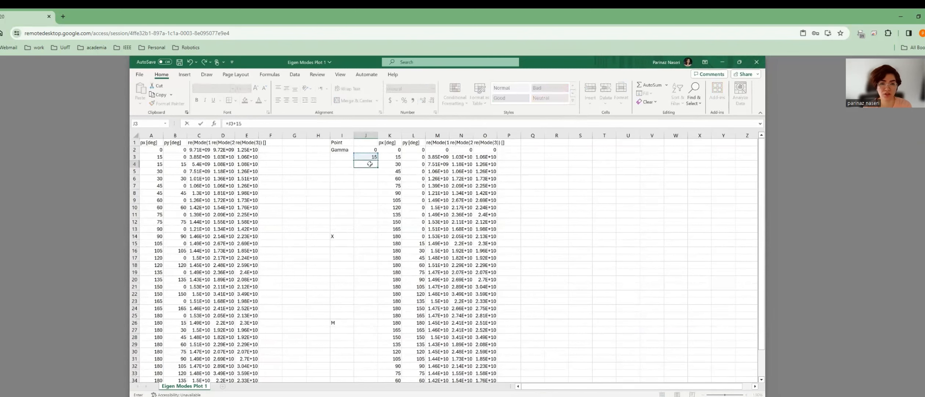
{"action": "key", "text": "ctrl+Return"}
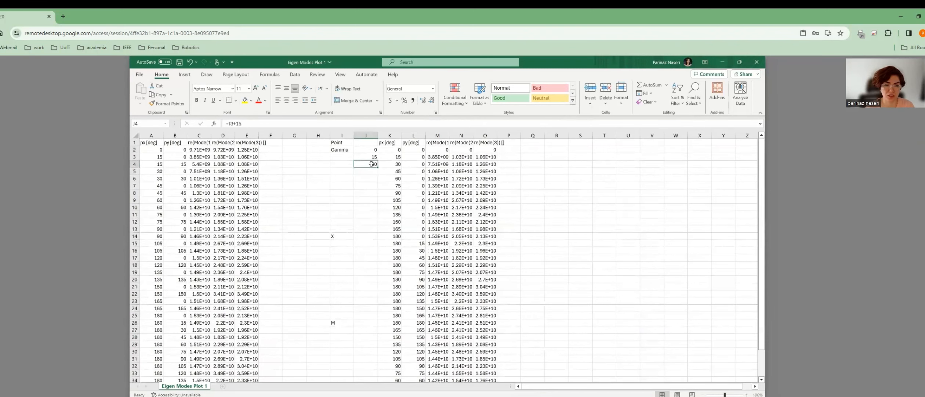
Fill the angle formula down column J and give it the header 'angle'.
{"action": "double_click", "coordinate": [378, 166]}
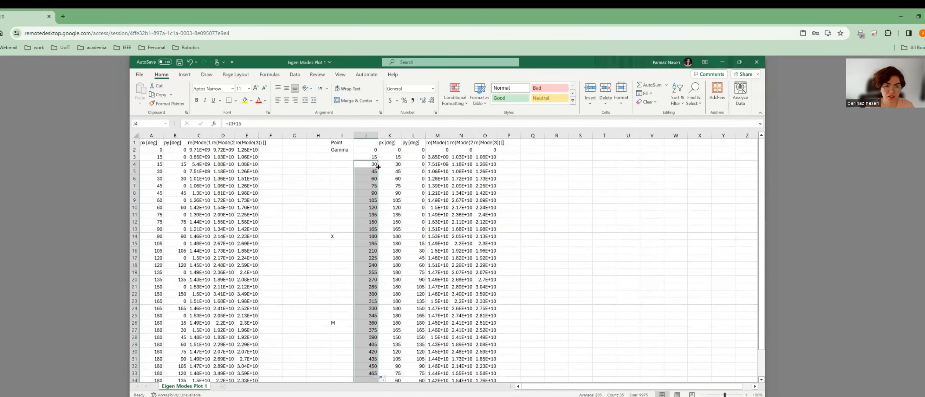
{"action": "left_click", "coordinate": [369, 142]}
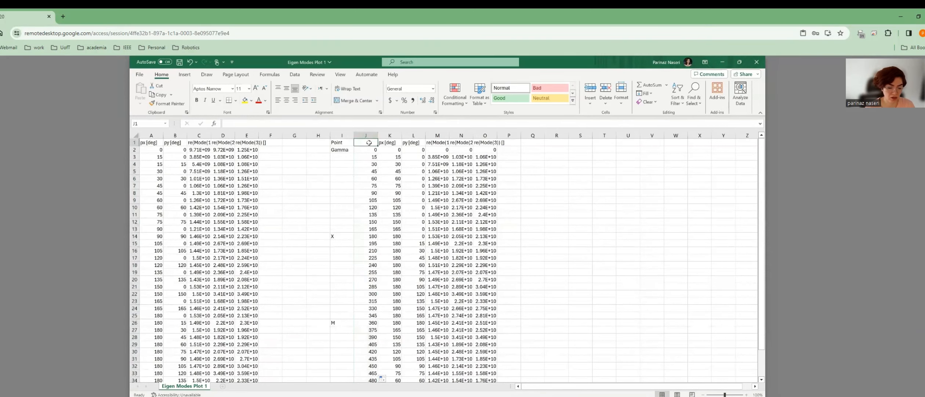
{"action": "type", "text": "angle"}
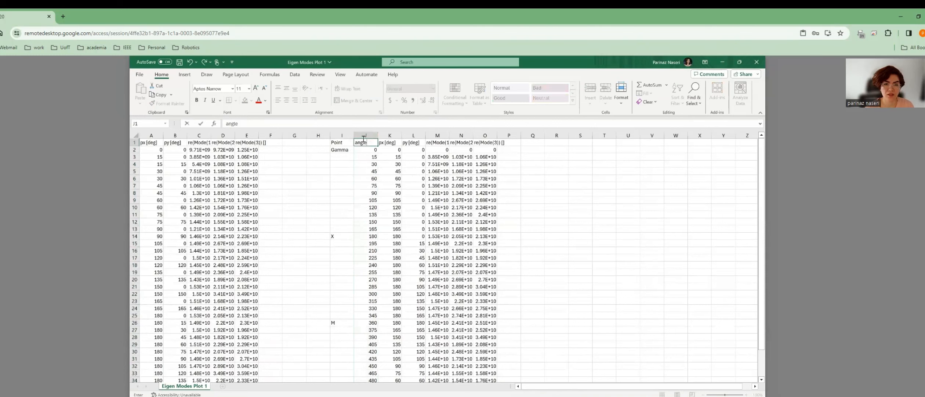
{"action": "left_click", "coordinate": [363, 135]}
Insert a straight-line scatter chart of columns M, N, O against J and place it right of the data.
{"action": "left_click", "coordinate": [437, 142], "text": "ctrl"}
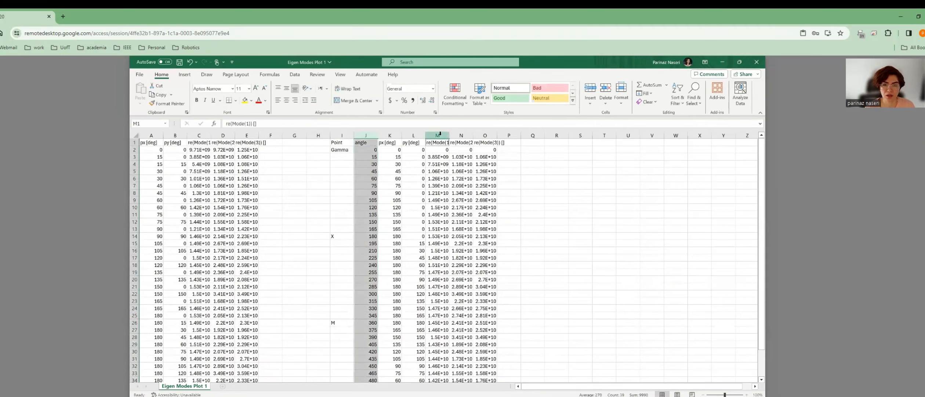
{"action": "left_click", "coordinate": [370, 136]}
{"action": "left_click", "coordinate": [440, 135], "text": "ctrl"}
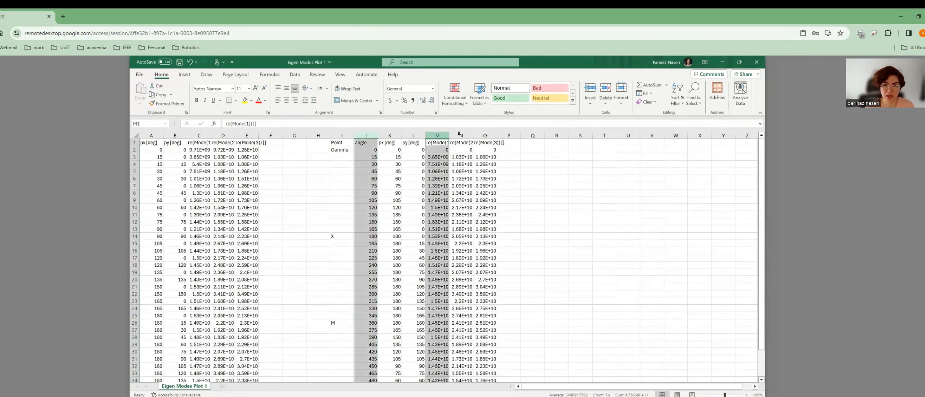
{"action": "left_click", "coordinate": [461, 135], "text": "ctrl"}
{"action": "left_click", "coordinate": [481, 135], "text": "ctrl"}
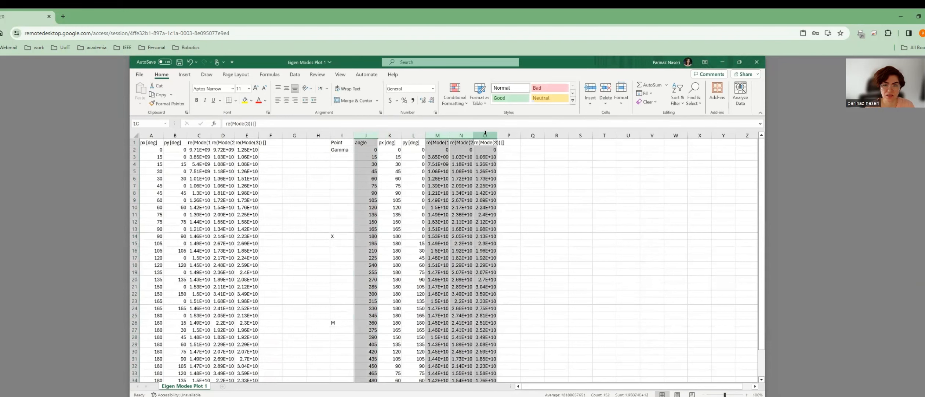
{"action": "left_click", "coordinate": [185, 74]}
{"action": "left_click", "coordinate": [355, 93]}
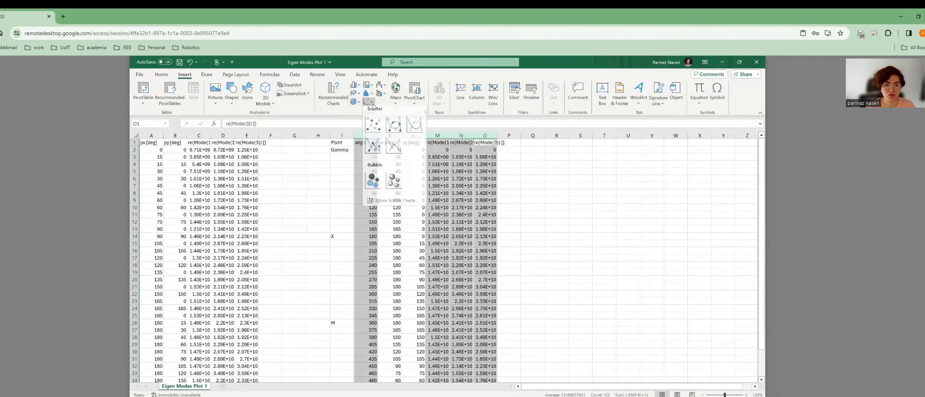
{"action": "left_click", "coordinate": [399, 157]}
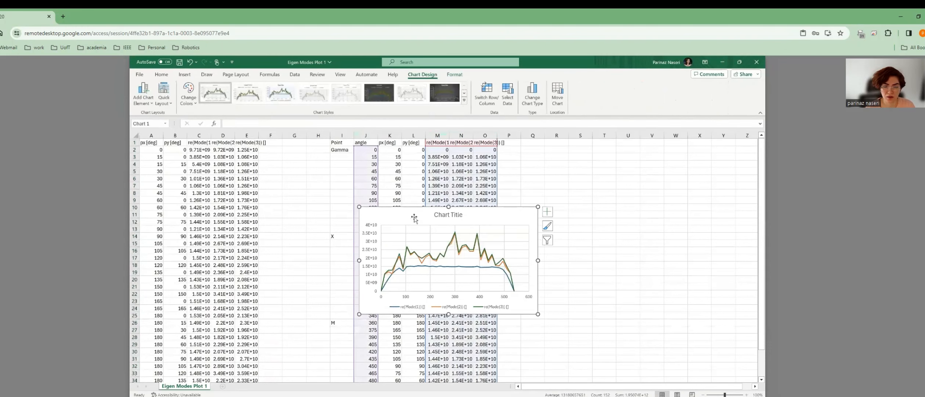
{"action": "left_click_drag", "start_coordinate": [453, 207], "coordinate": [623, 175]}
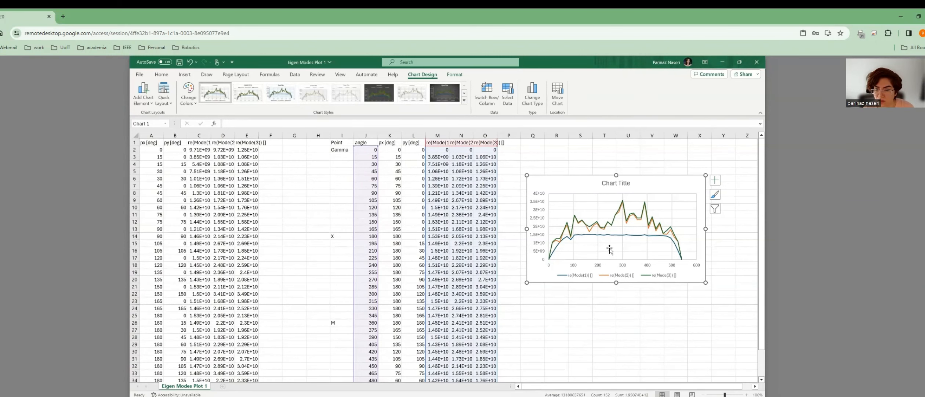
{"action": "left_click", "coordinate": [661, 278]}
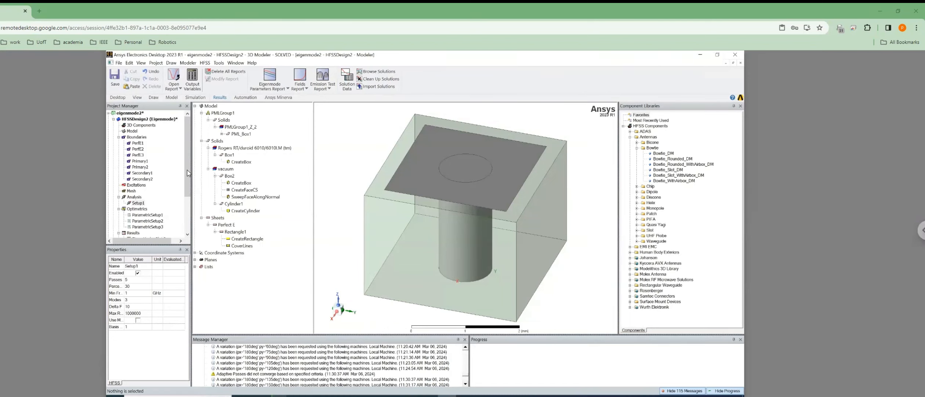
View the Box1 substrate and Box2 vacuum box creation parameters, cancelling both unchanged.
{"action": "left_click", "coordinate": [172, 97]}
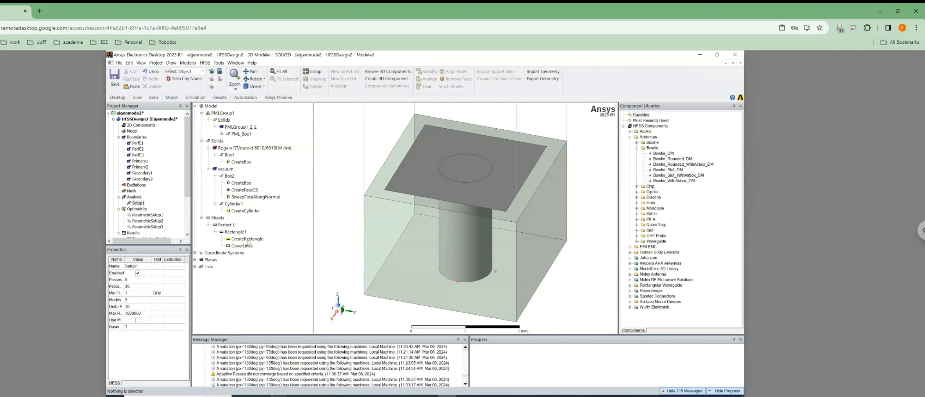
{"action": "double_click", "coordinate": [240, 162]}
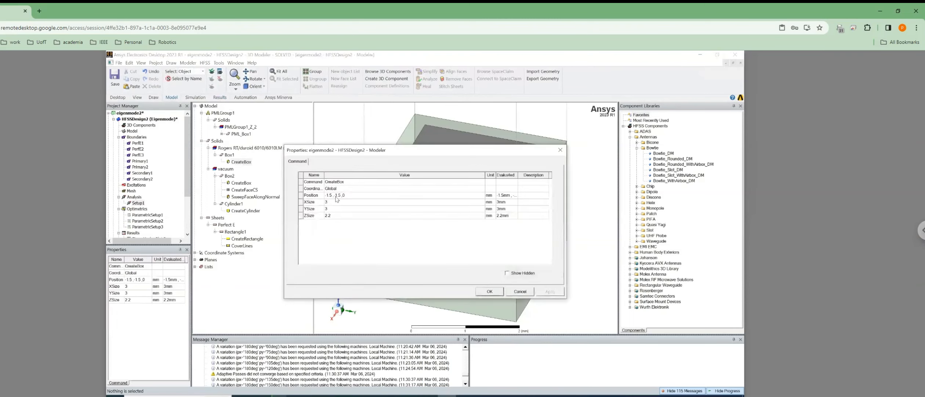
{"action": "left_click", "coordinate": [525, 292]}
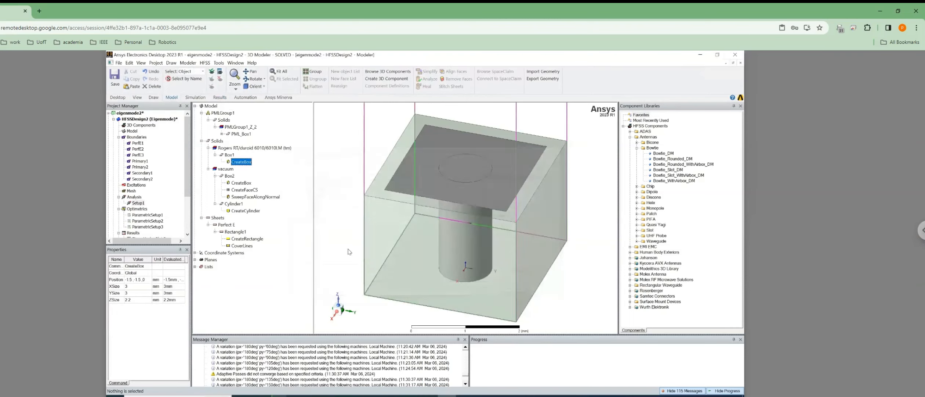
{"action": "left_click", "coordinate": [229, 176]}
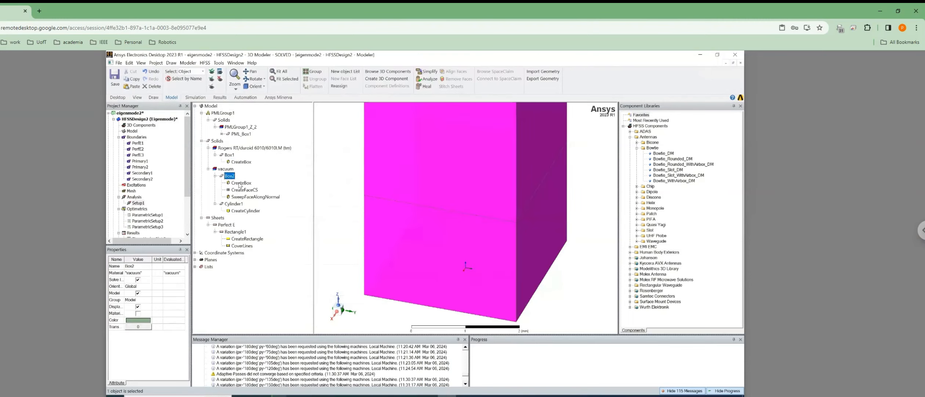
{"action": "double_click", "coordinate": [240, 183]}
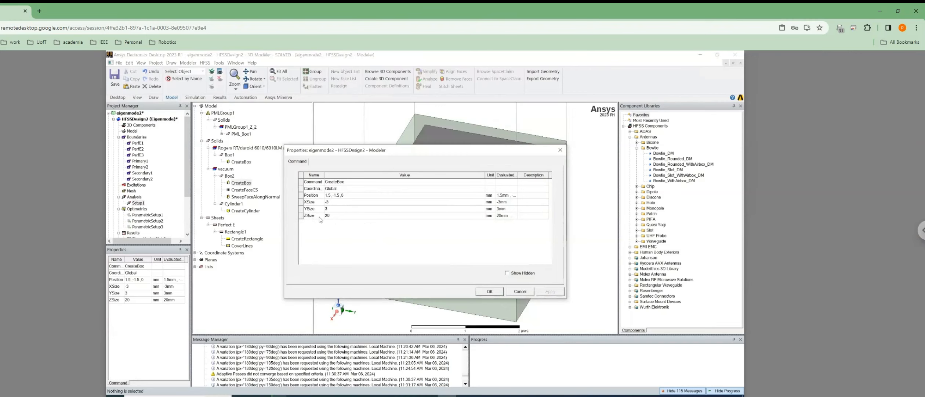
{"action": "left_click", "coordinate": [521, 291]}
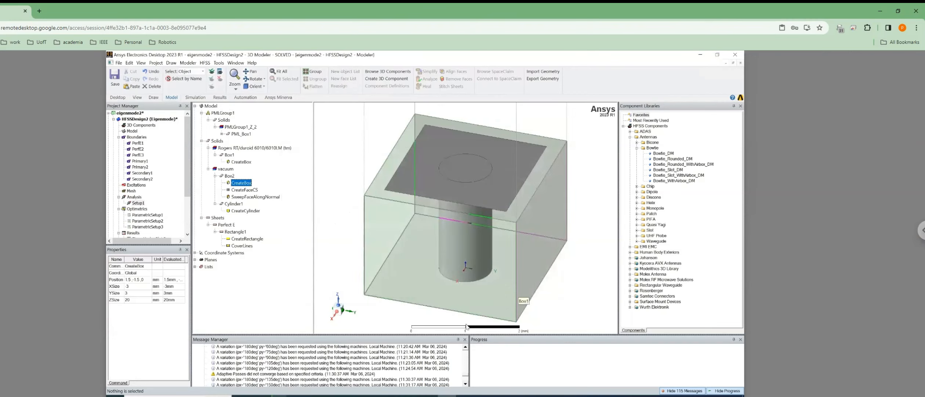
{"action": "key", "text": "super"}
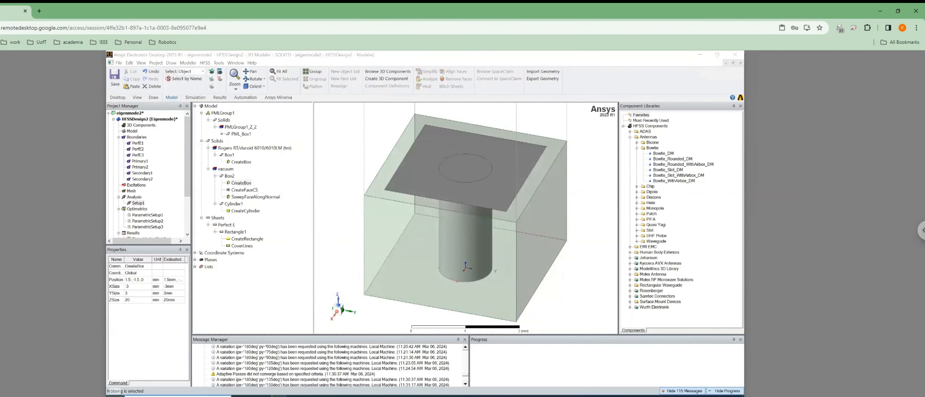
Search 'ansof' to reach the Ansoft folder and open the Eigen Modes Plot 5 workbook.
{"action": "type", "text": "ansof"}
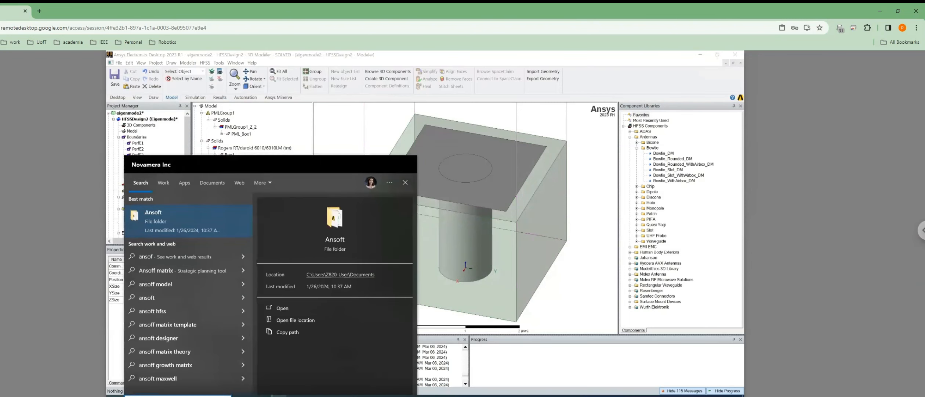
{"action": "key", "text": "Return"}
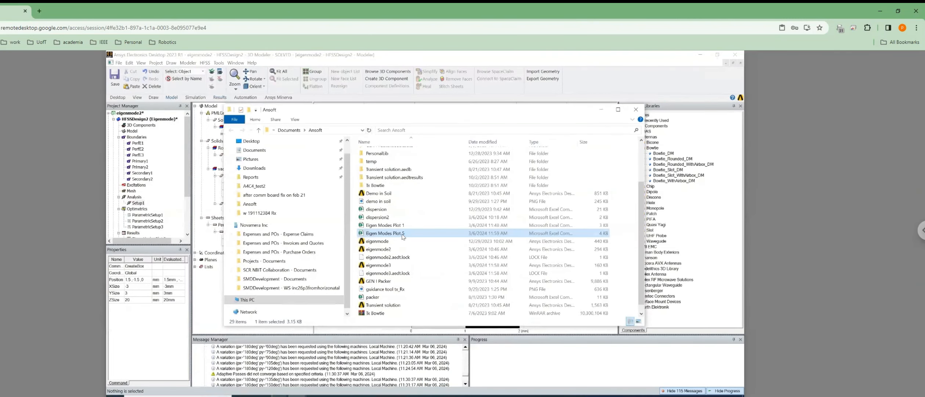
{"action": "double_click", "coordinate": [403, 234]}
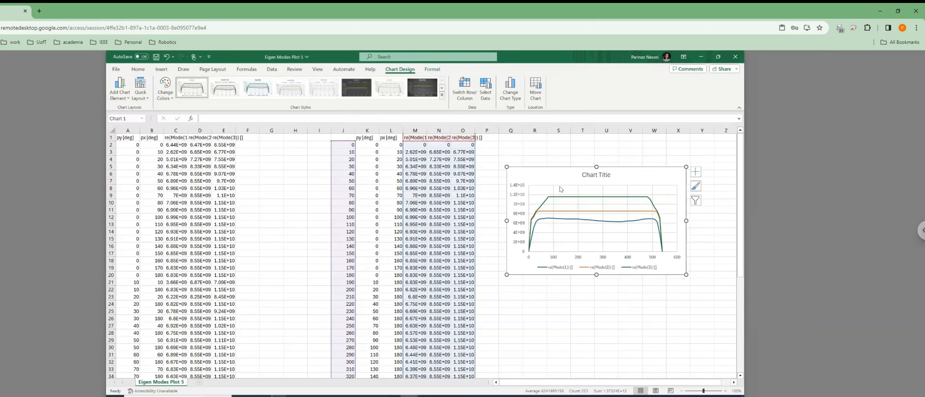
Reposition the chart and re-enter cells O14 and O13 so column O shows full values.
{"action": "left_click_drag", "start_coordinate": [557, 177], "coordinate": [538, 162]}
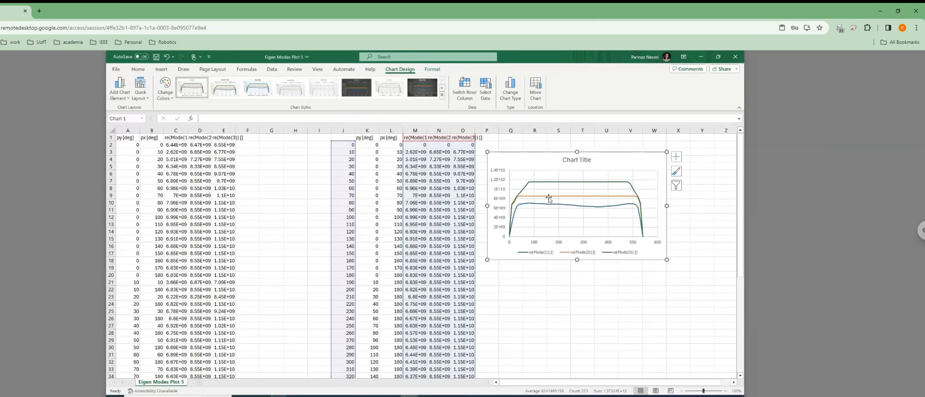
{"action": "left_click", "coordinate": [539, 257]}
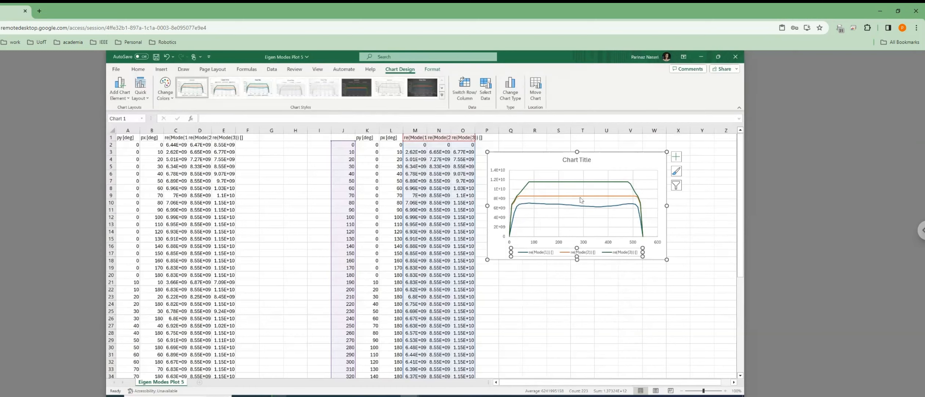
{"action": "double_click", "coordinate": [457, 230]}
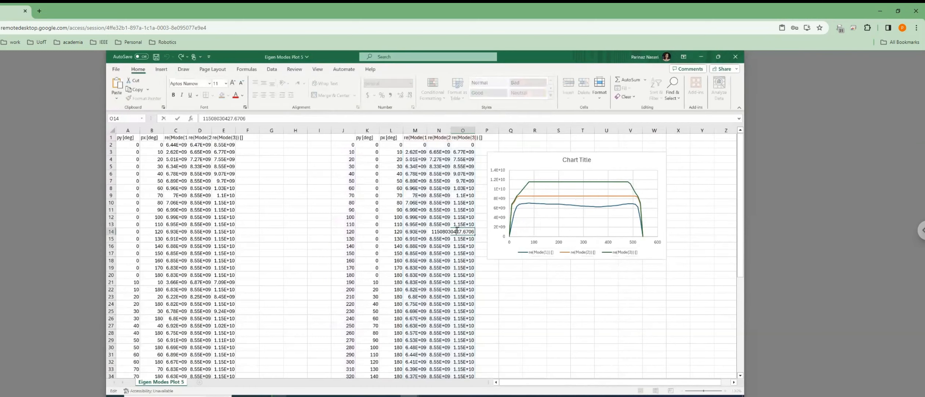
{"action": "double_click", "coordinate": [461, 224]}
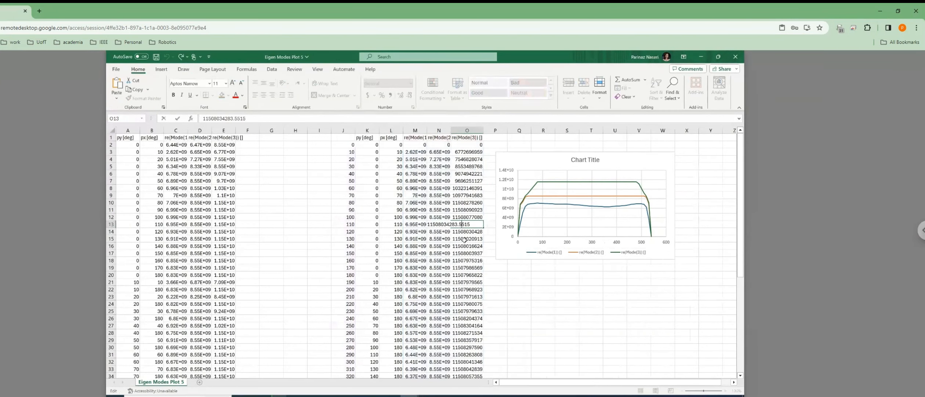
{"action": "key", "text": "Escape"}
{"action": "left_click", "coordinate": [542, 167]}
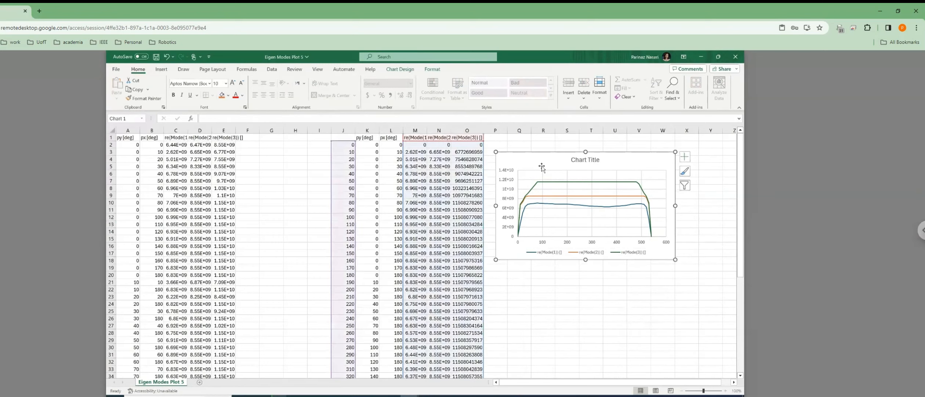